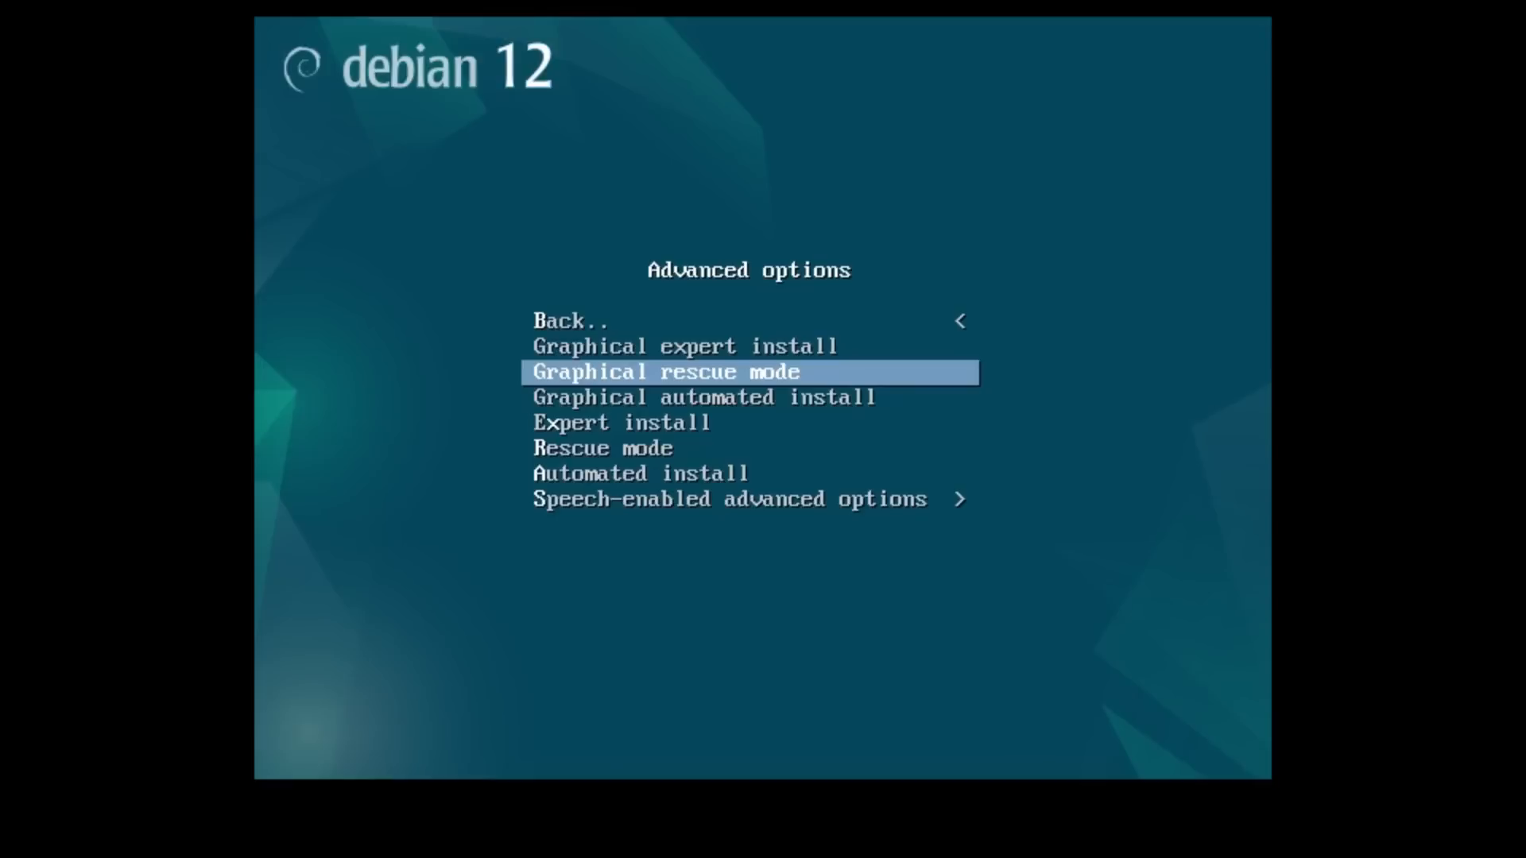
# Step: Look through the installer's advanced options and go back to the main installer menu
pyautogui.press('Down')
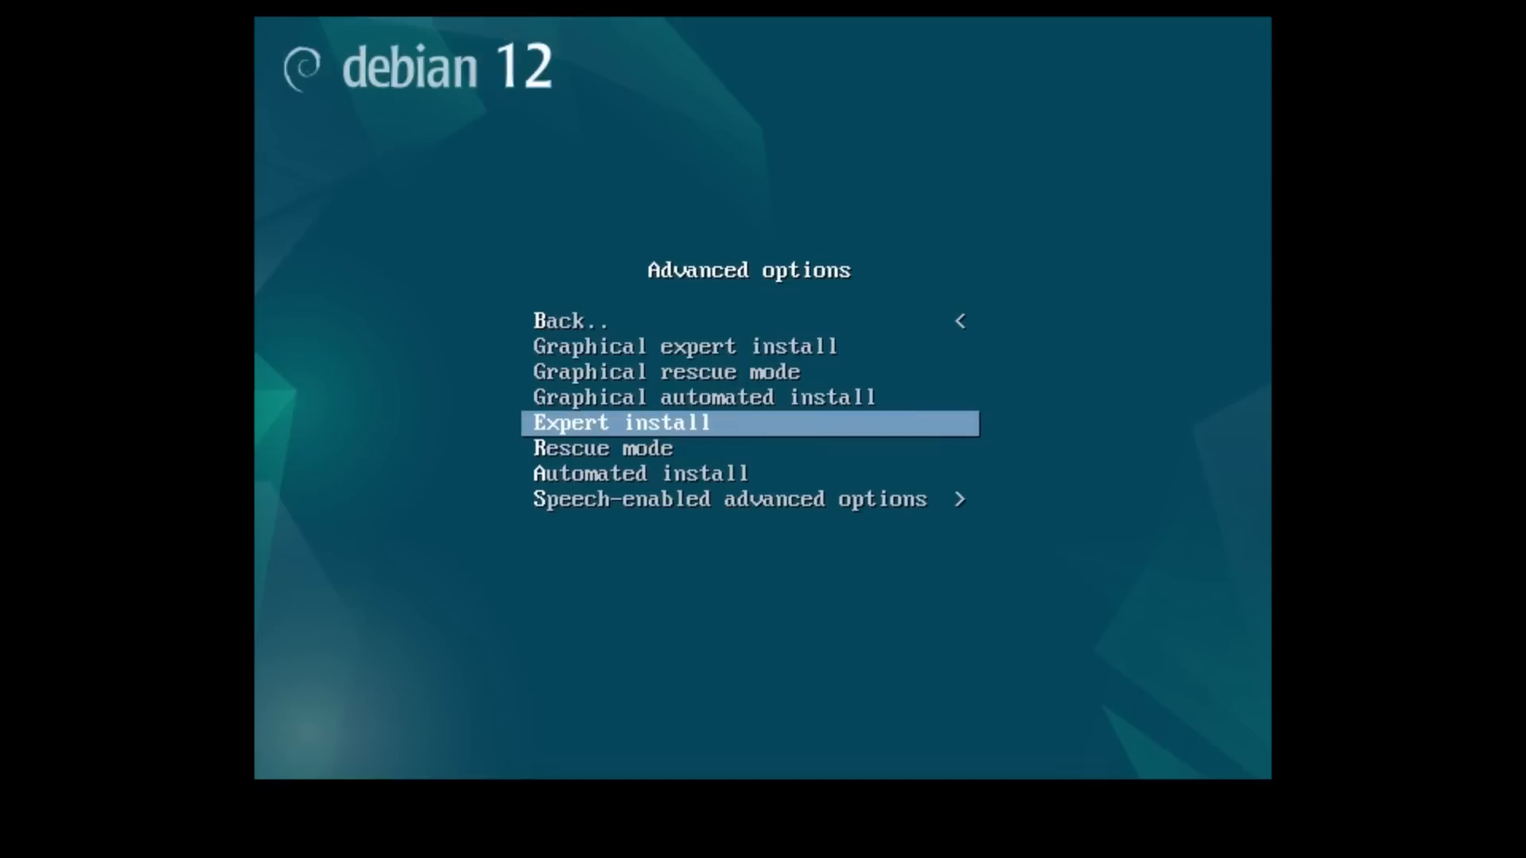
pyautogui.press('Down')
pyautogui.press('Down')
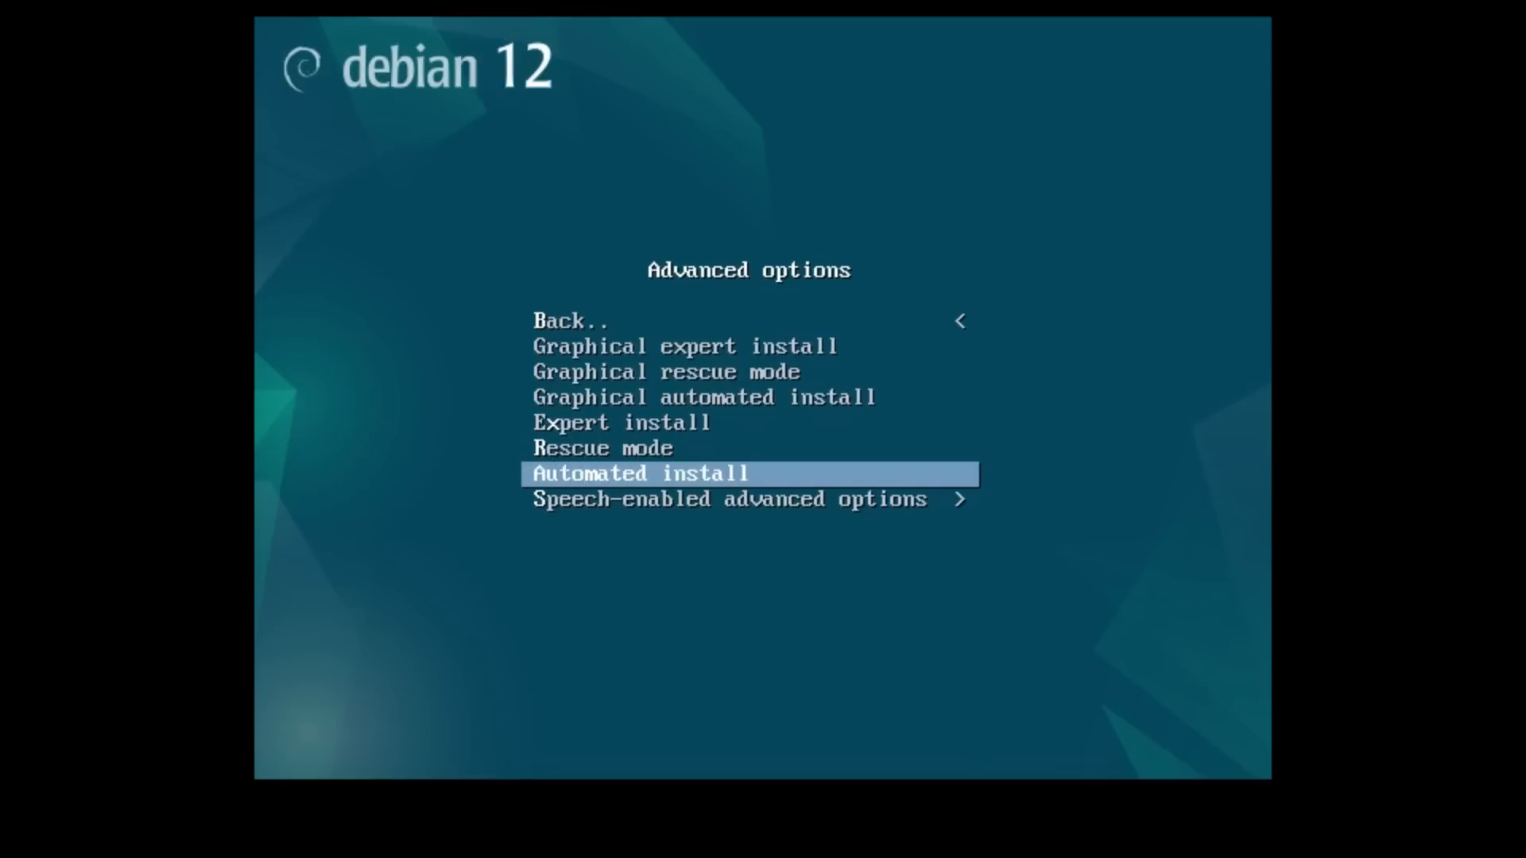
pyautogui.press('Down')
pyautogui.press('Up')
pyautogui.press('Up')
pyautogui.press('Up')
pyautogui.press('Up')
pyautogui.press('Up')
pyautogui.press('Up')
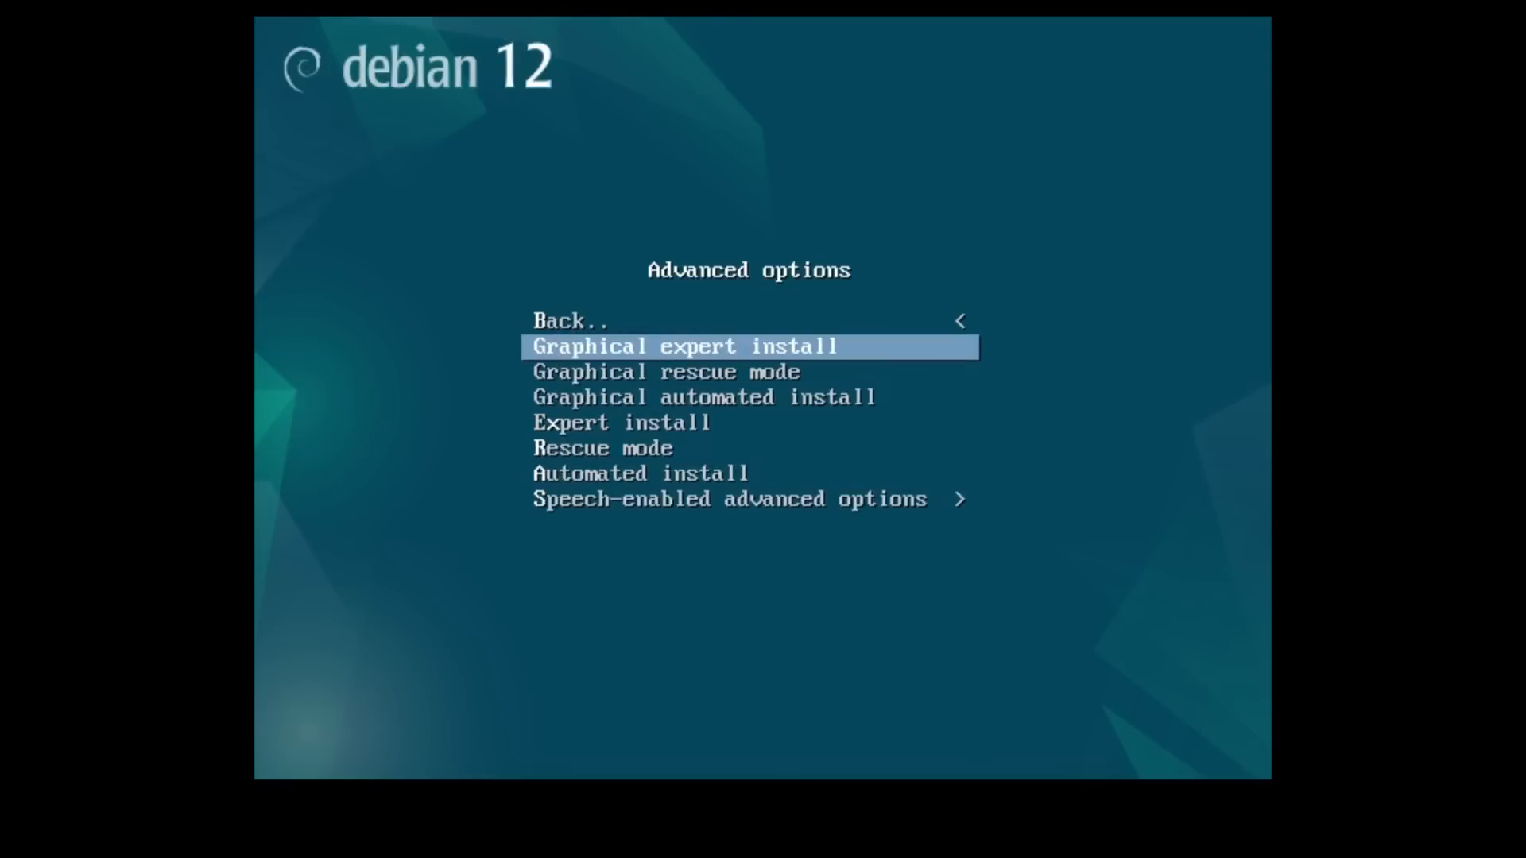
pyautogui.press('Up')
pyautogui.press('Return')
# Step: Look through the remaining main installer menu entries and start the graphical install
pyautogui.press('Down')
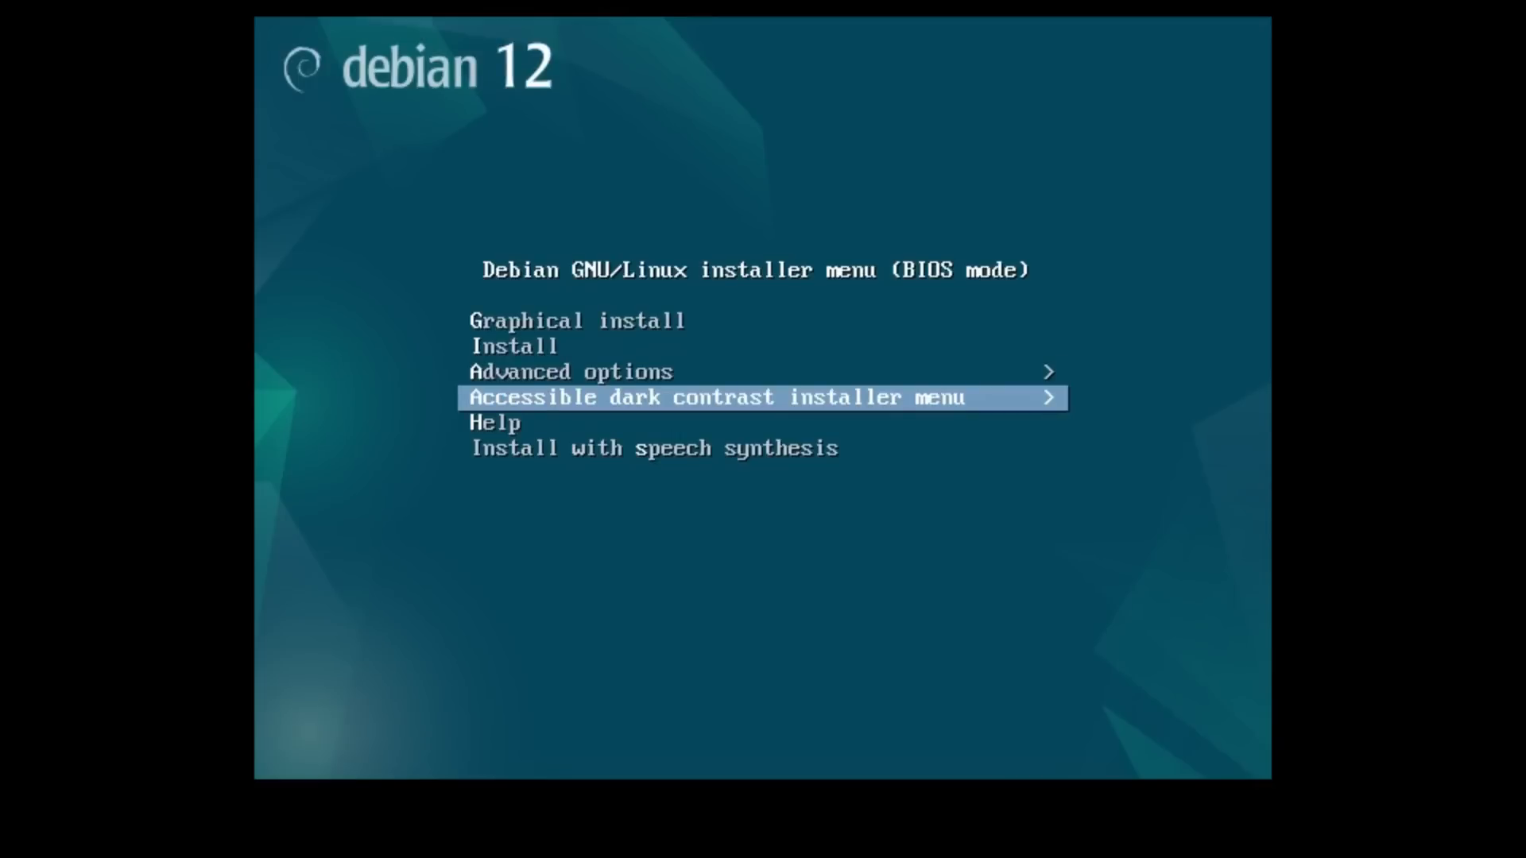
pyautogui.press('Down')
pyautogui.press('Down')
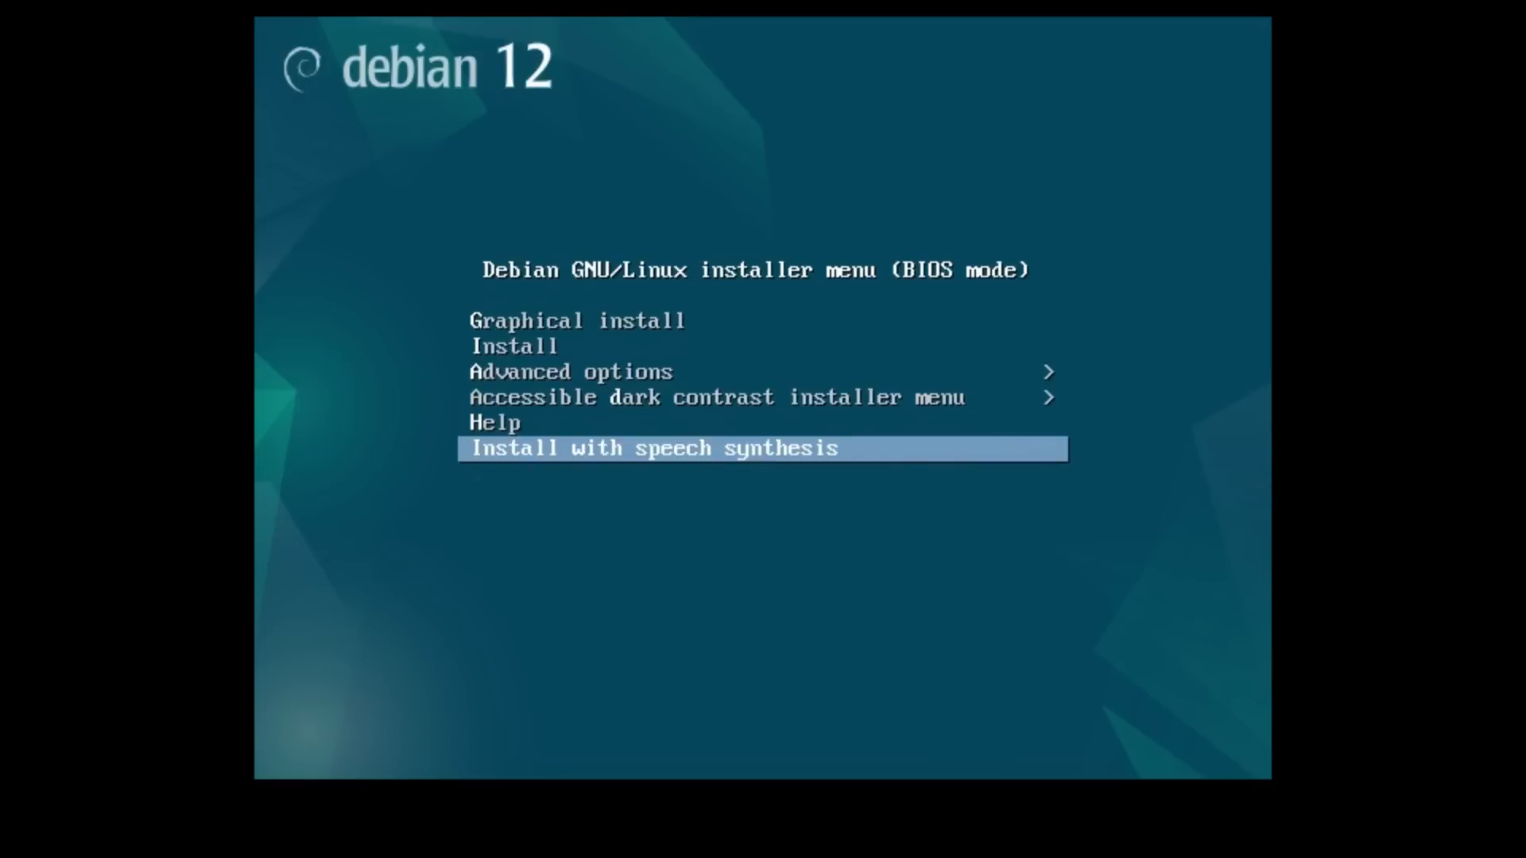
pyautogui.press('Up')
pyautogui.press('Up')
pyautogui.press('Up')
pyautogui.press('Up')
pyautogui.press('Up')
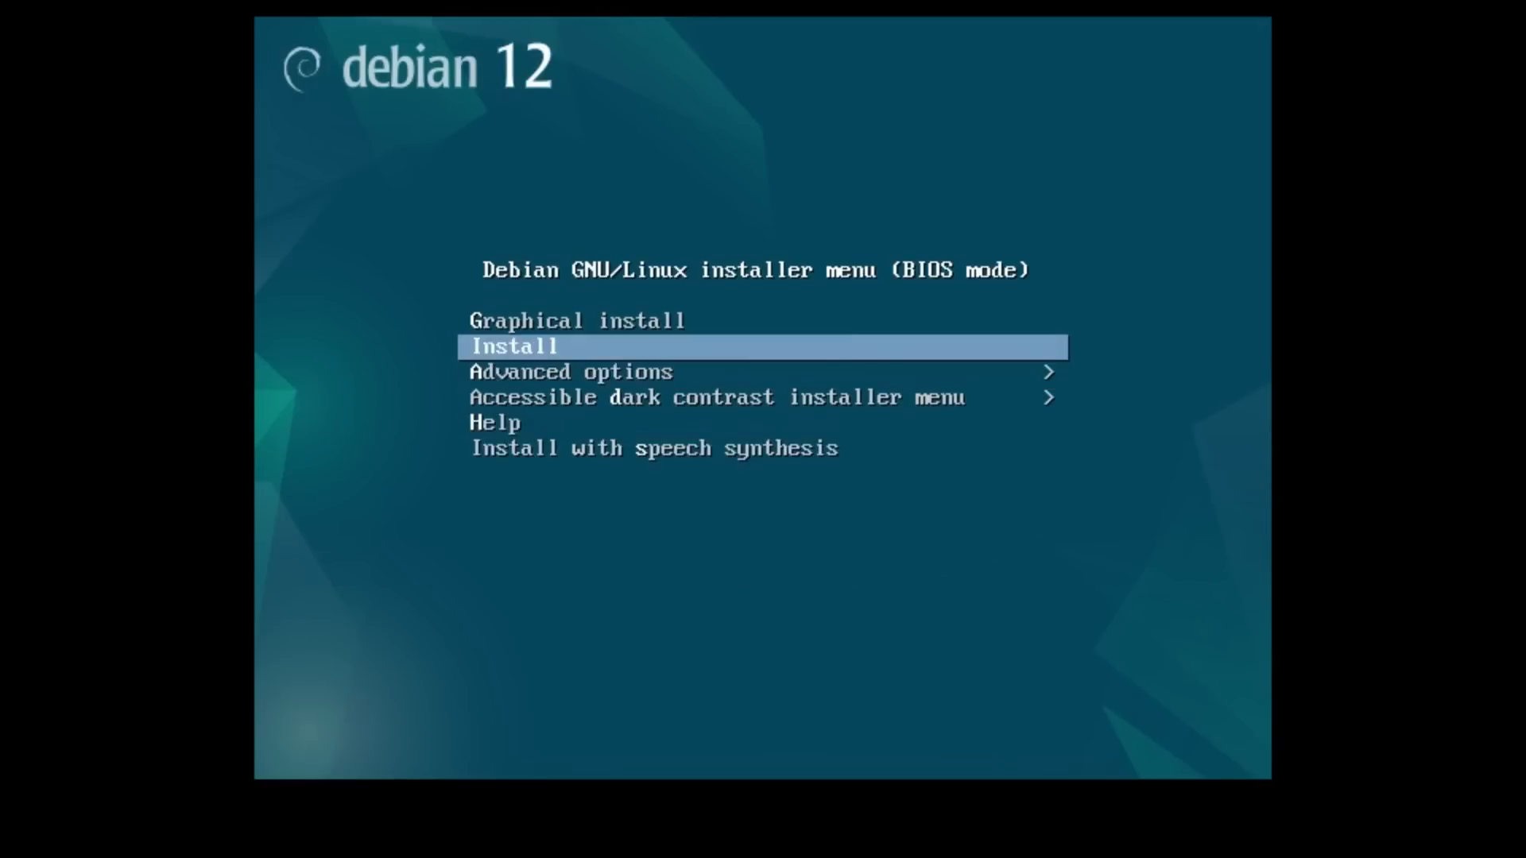
pyautogui.press('Return')
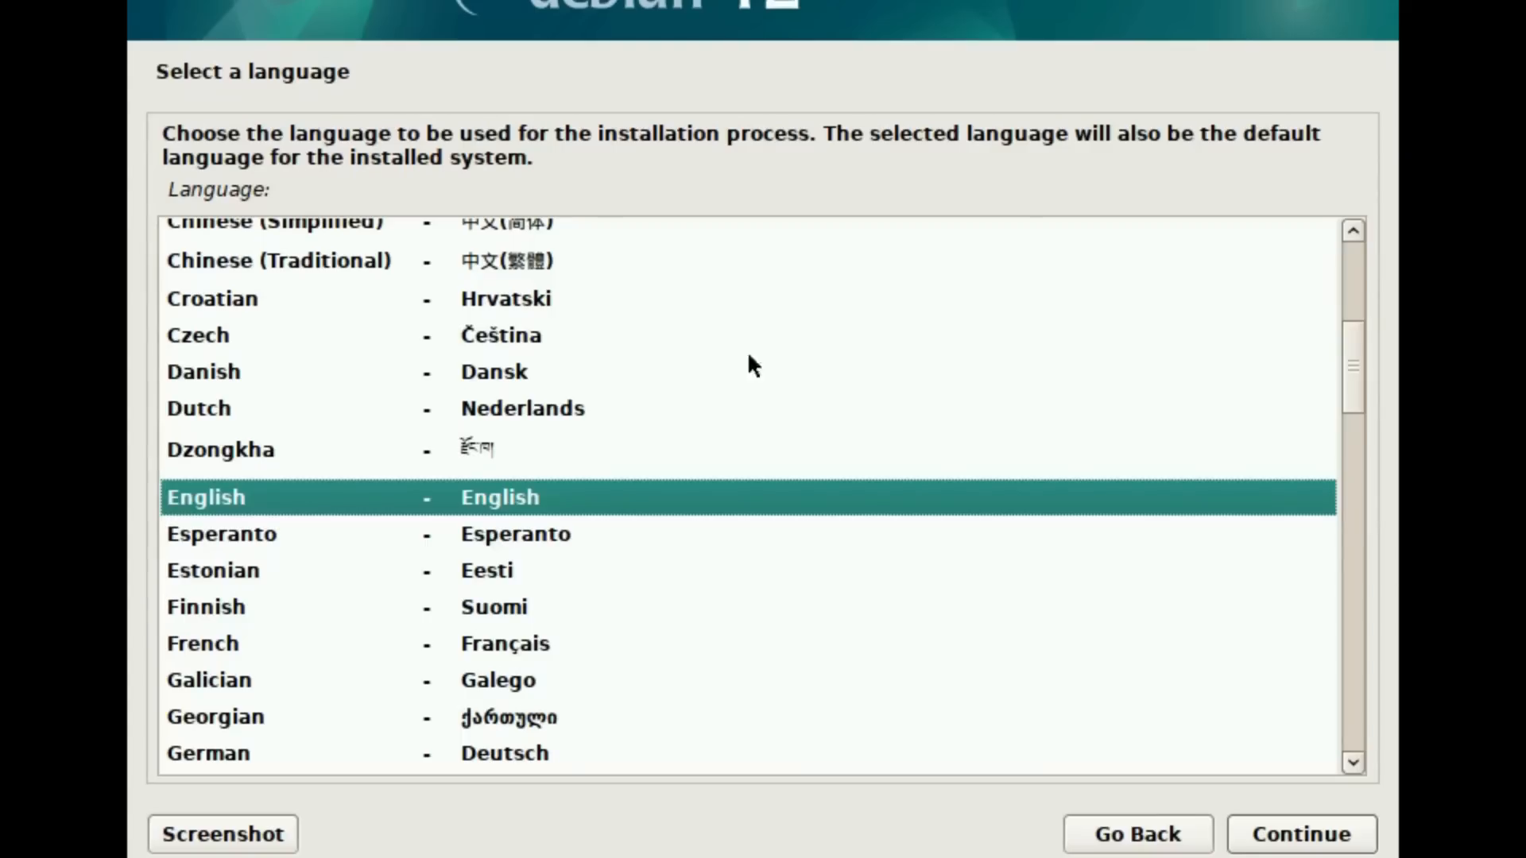
# Step: Accept English as the language, United States as the location and American English as the keymap
pyautogui.click(1253, 834)
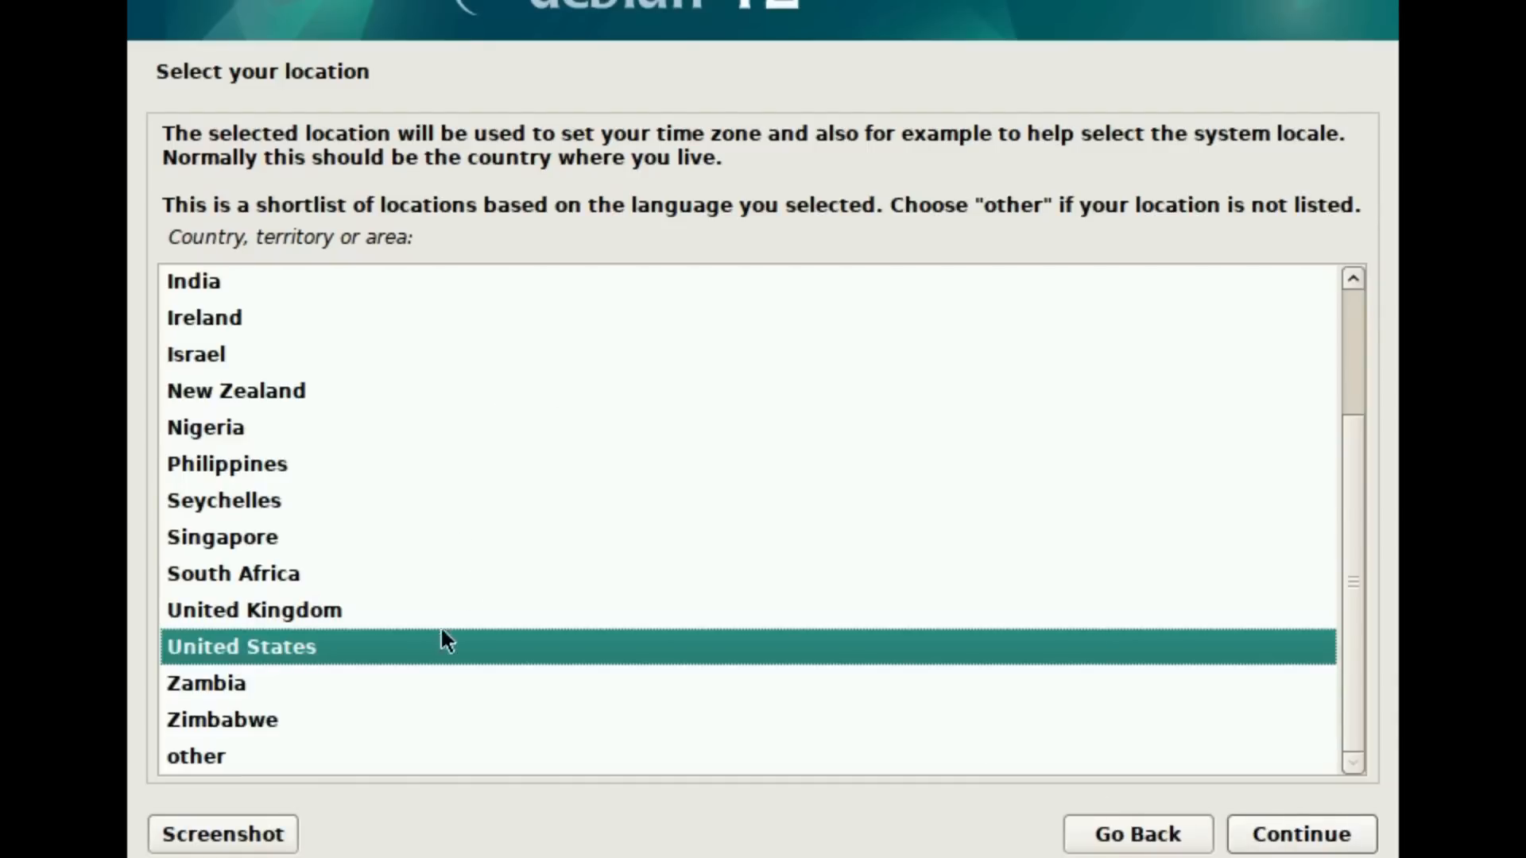
pyautogui.click(1278, 841)
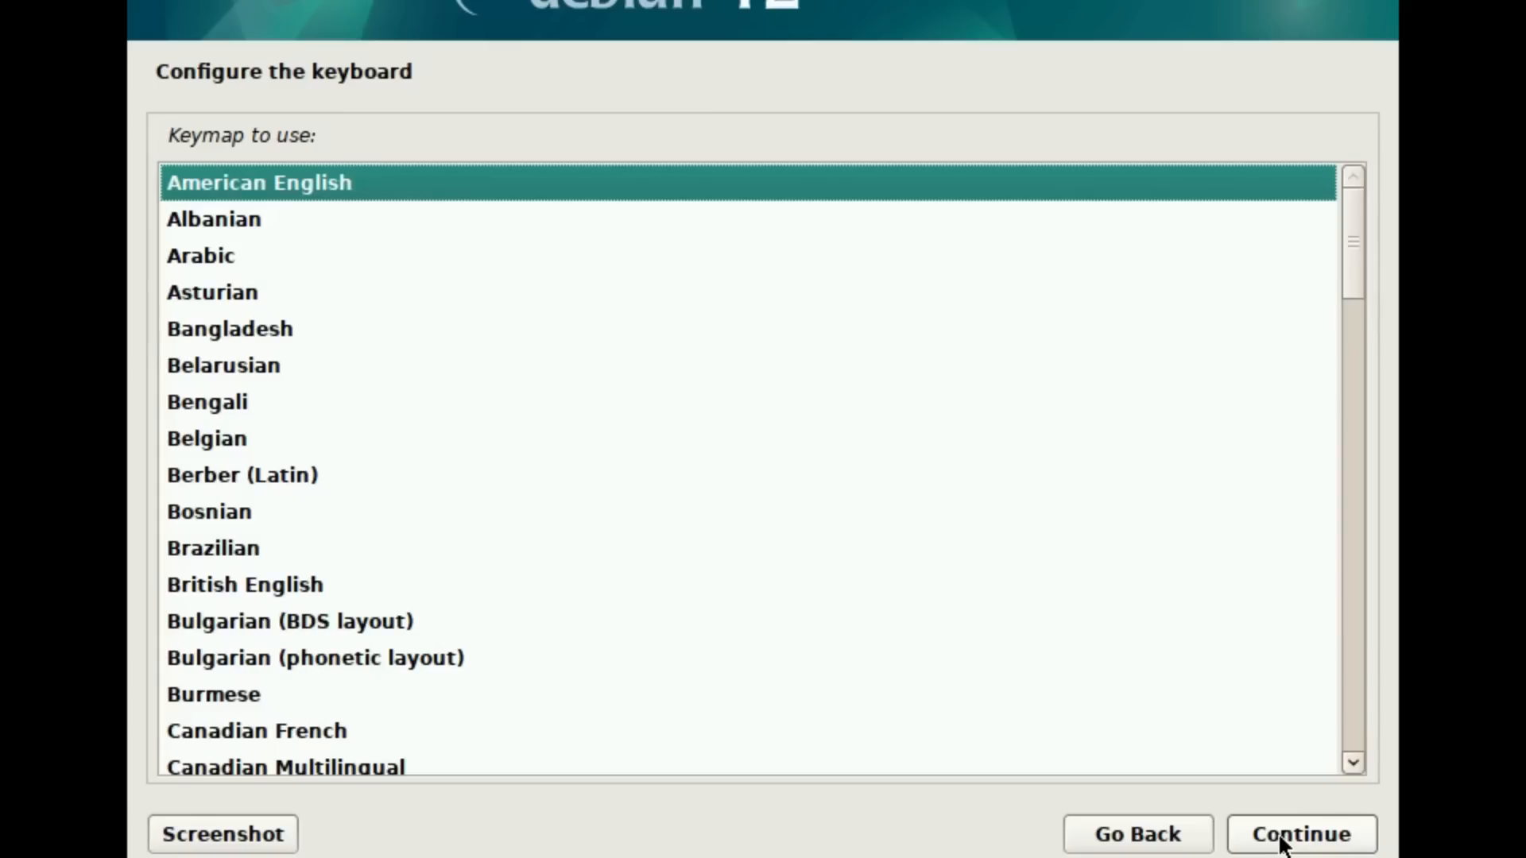
pyautogui.click(1282, 841)
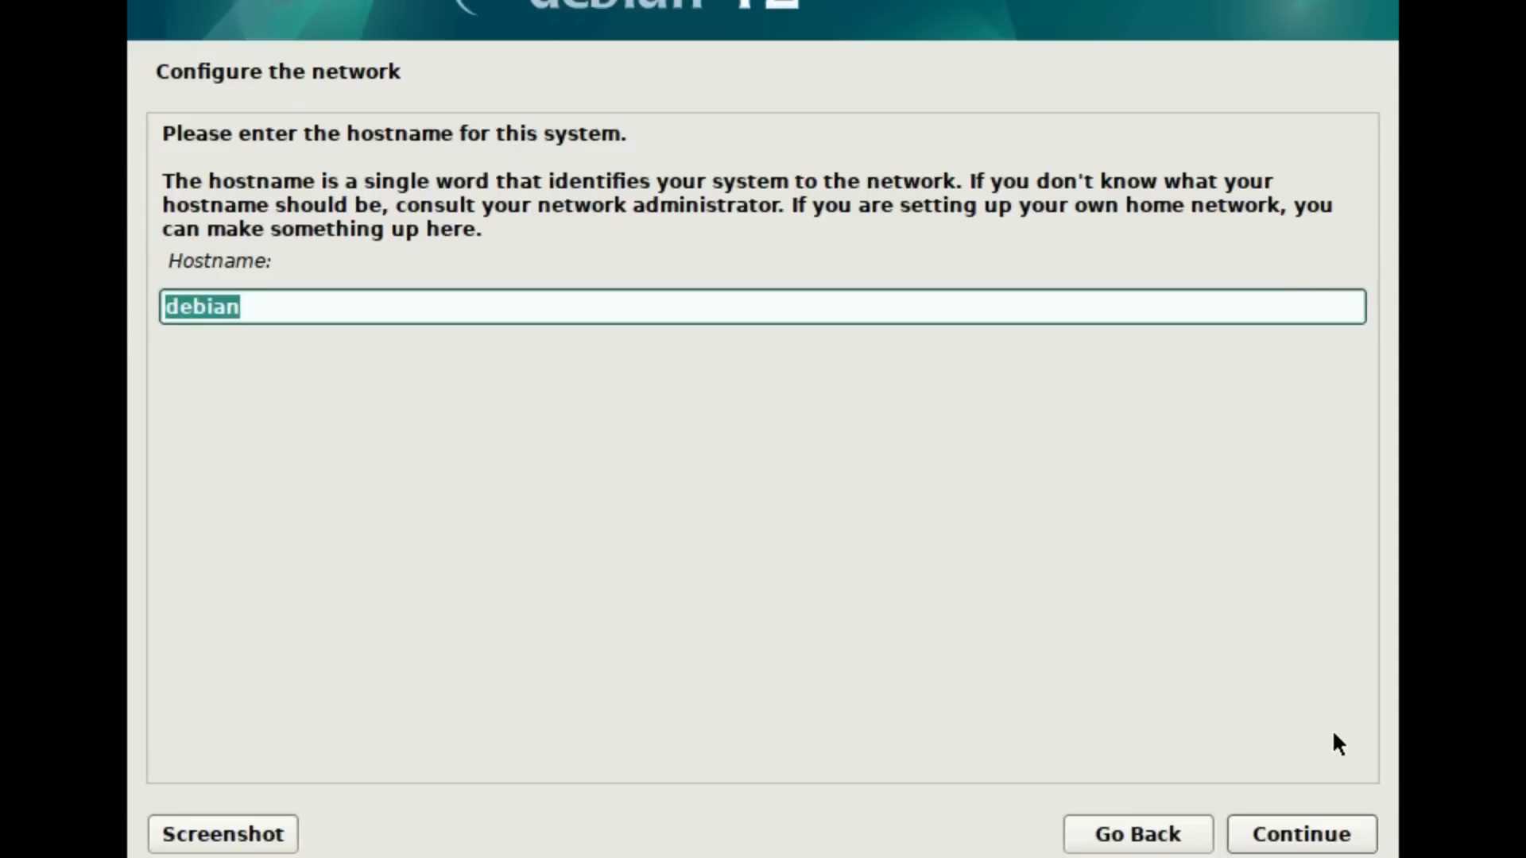
# Step: Keep debian as the system's hostname and leave the domain name blank
pyautogui.click(1298, 842)
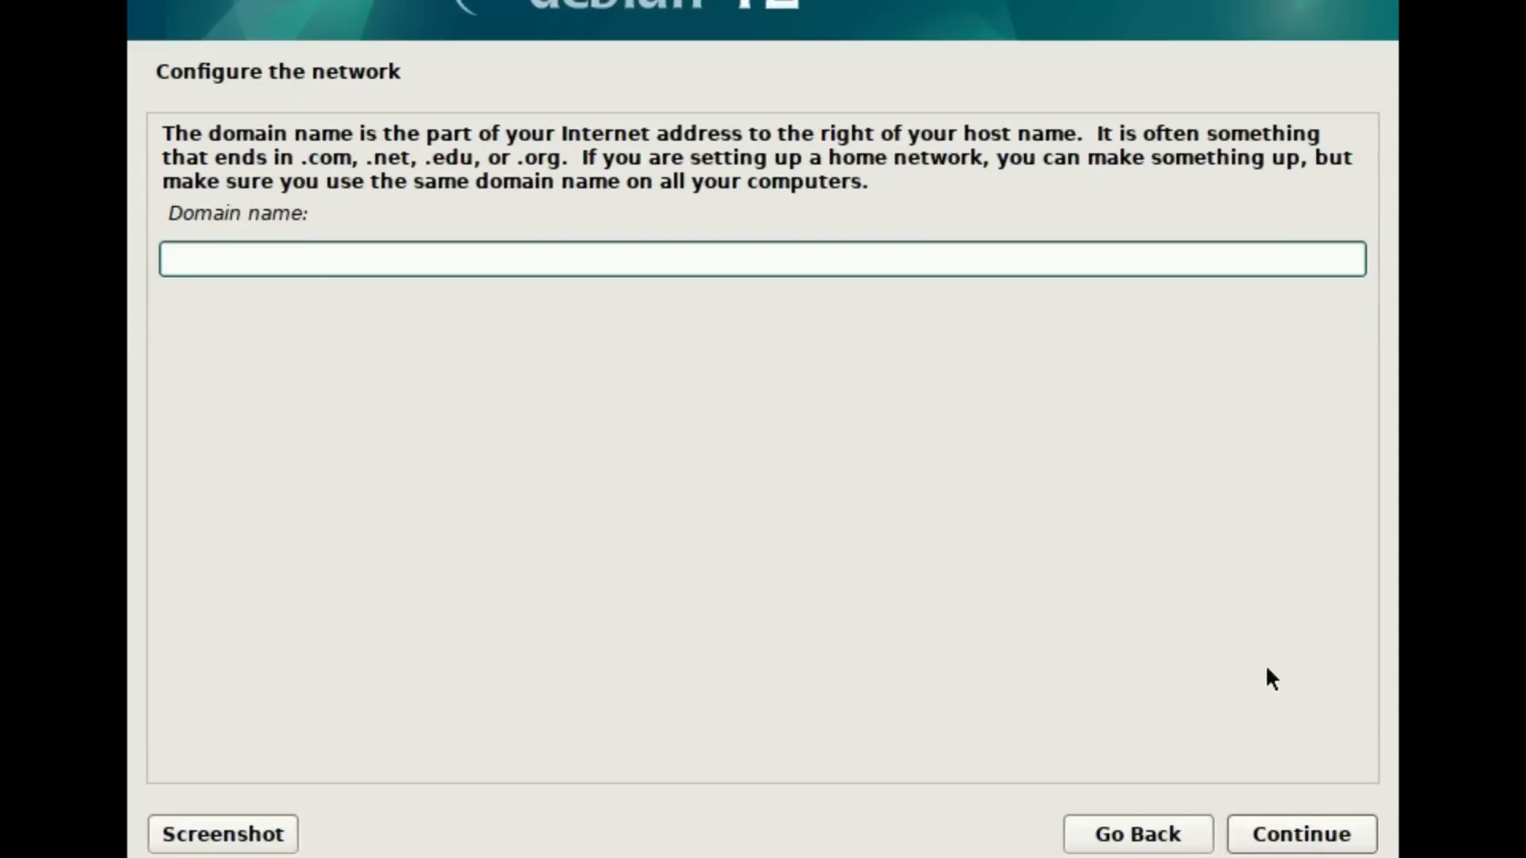
pyautogui.click(1287, 840)
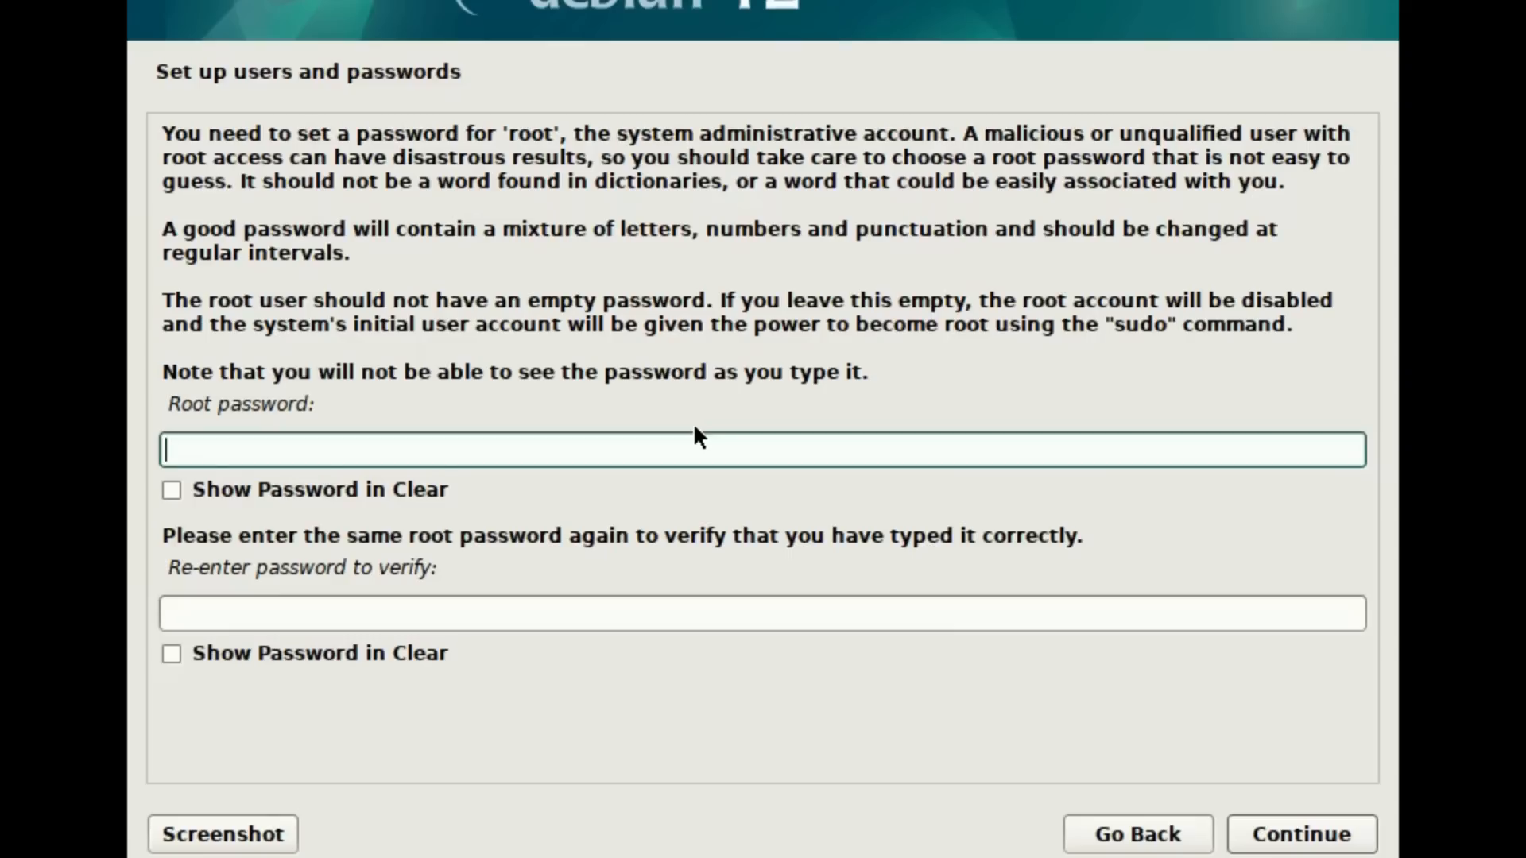
# Step: Enter the root password, repeat it in the verification field and submit it
pyautogui.write('123')
pyautogui.press('Tab')
pyautogui.write('123')
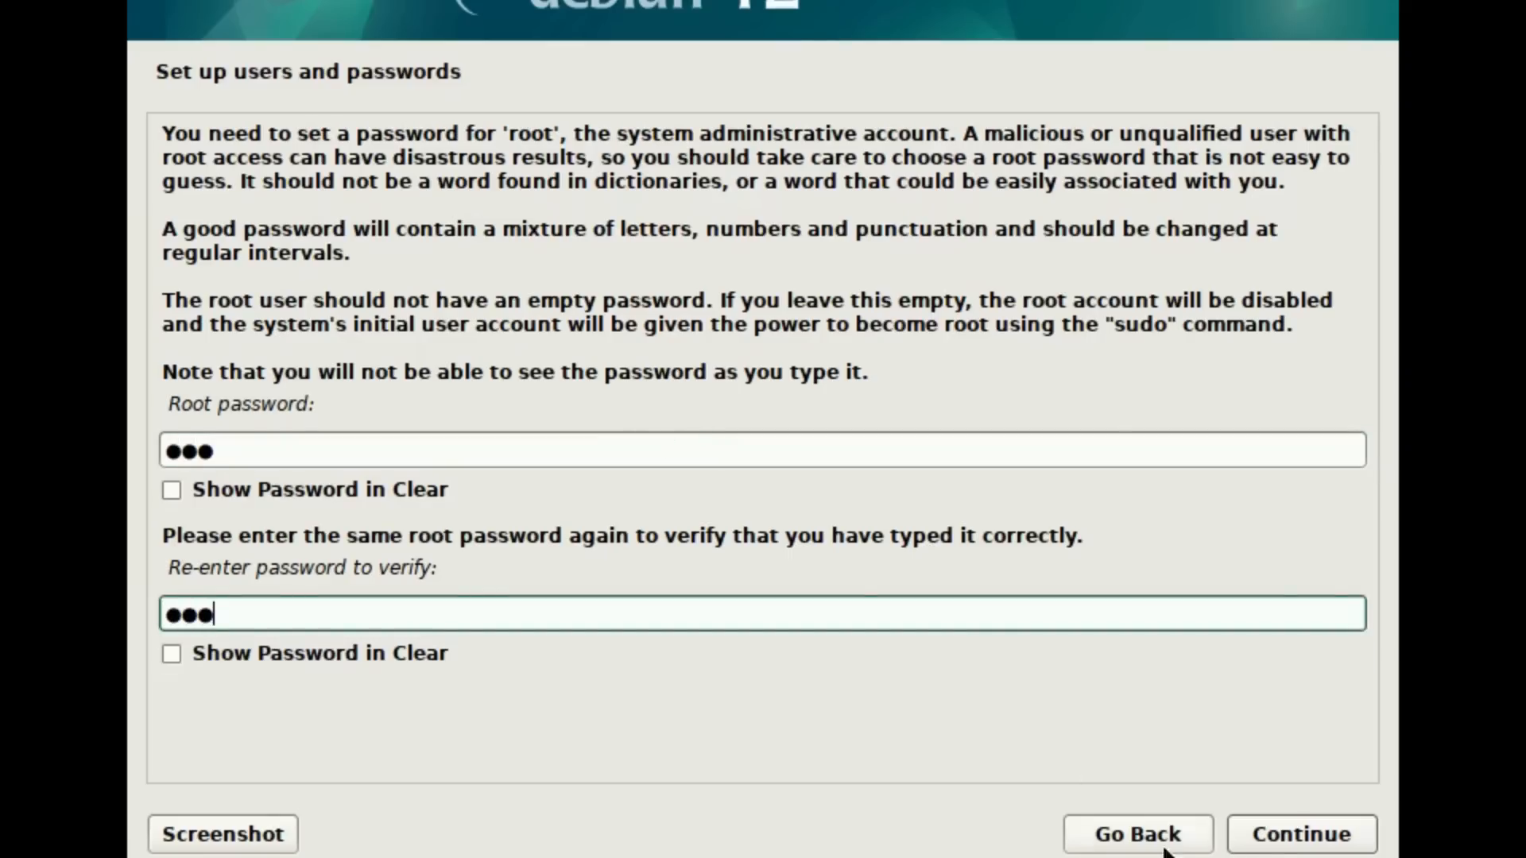
pyautogui.click(1294, 841)
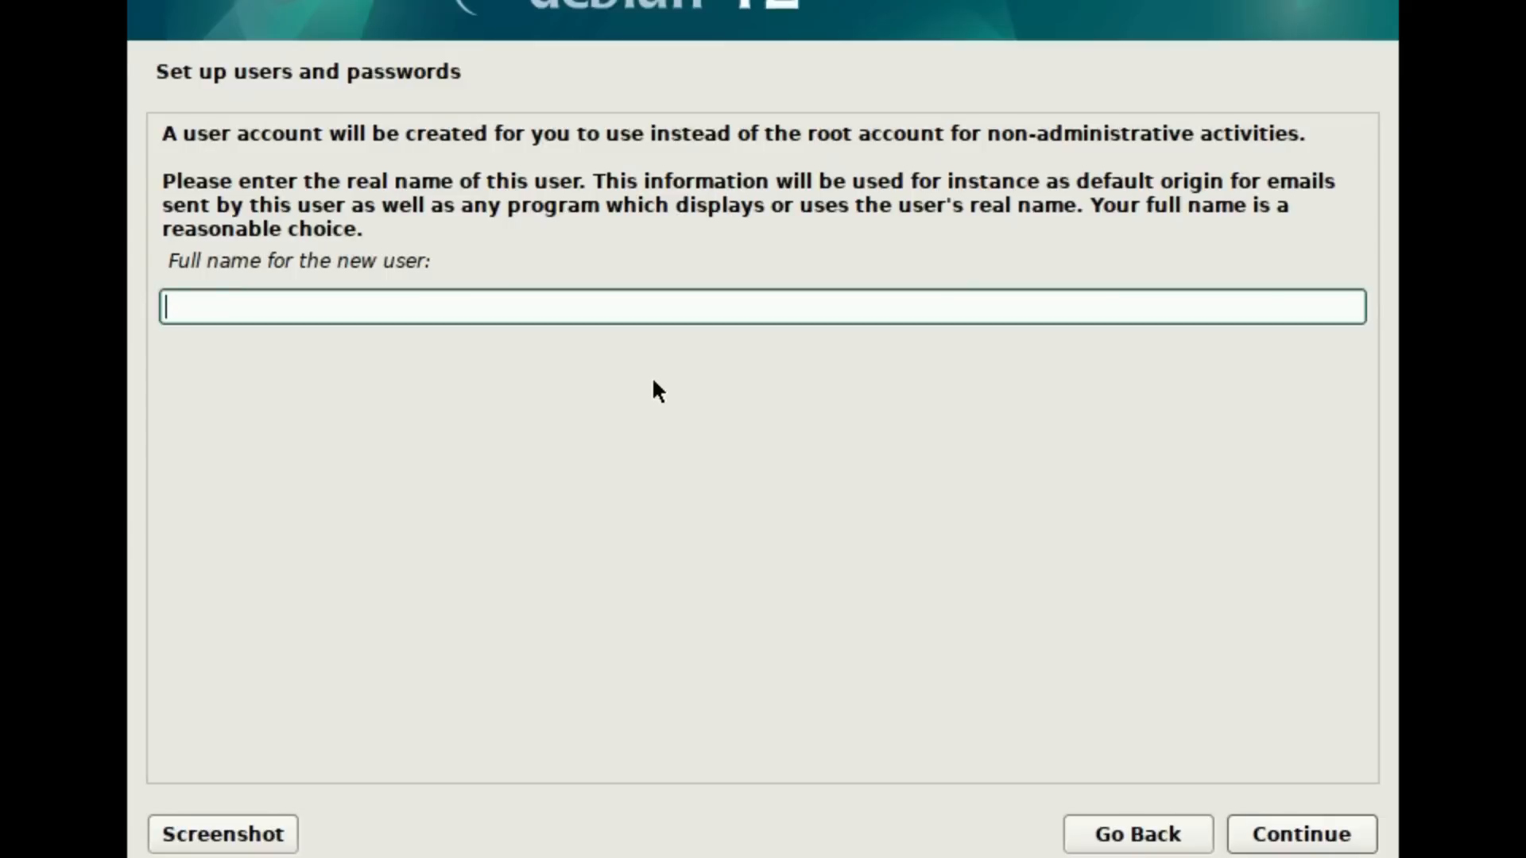
# Step: Create a user account with debian as both full name and username, and enter and verify its account password
pyautogui.write('debian')
pyautogui.click(1291, 825)
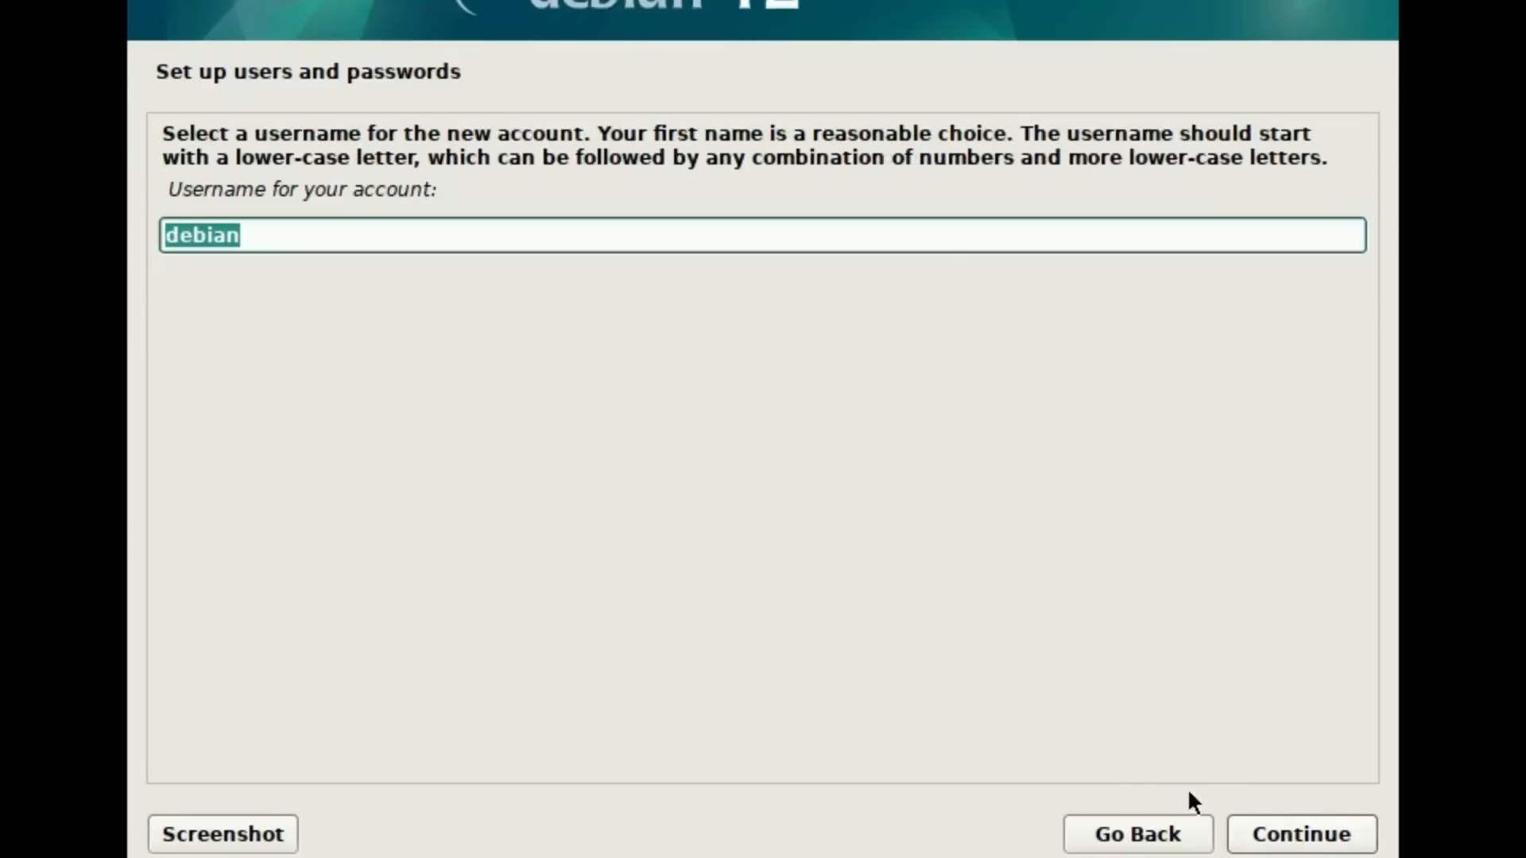
pyautogui.click(1315, 830)
pyautogui.write('123')
pyautogui.press('Tab')
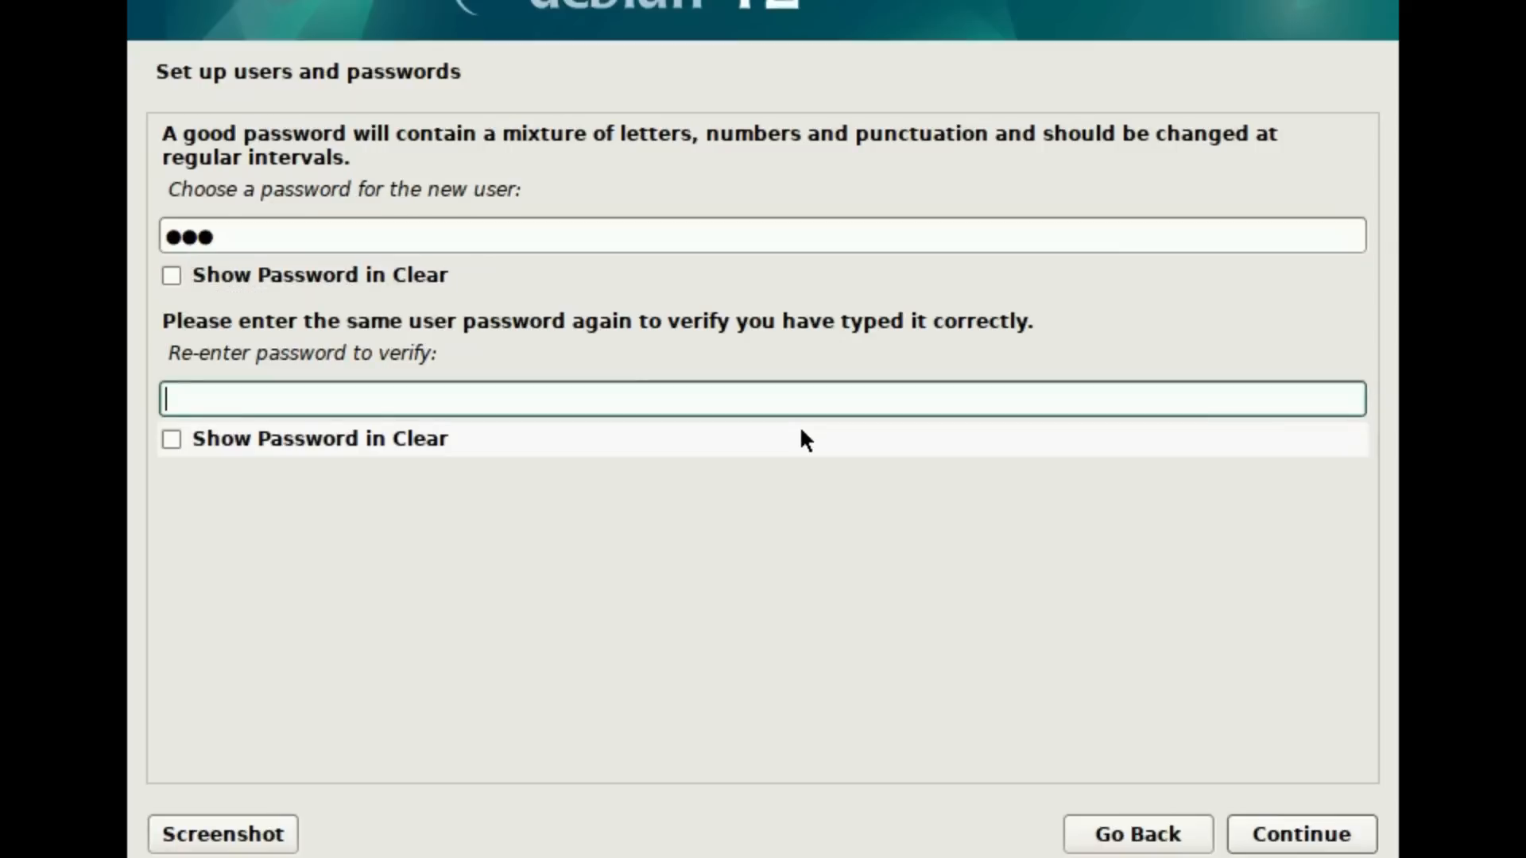
pyautogui.write('123')
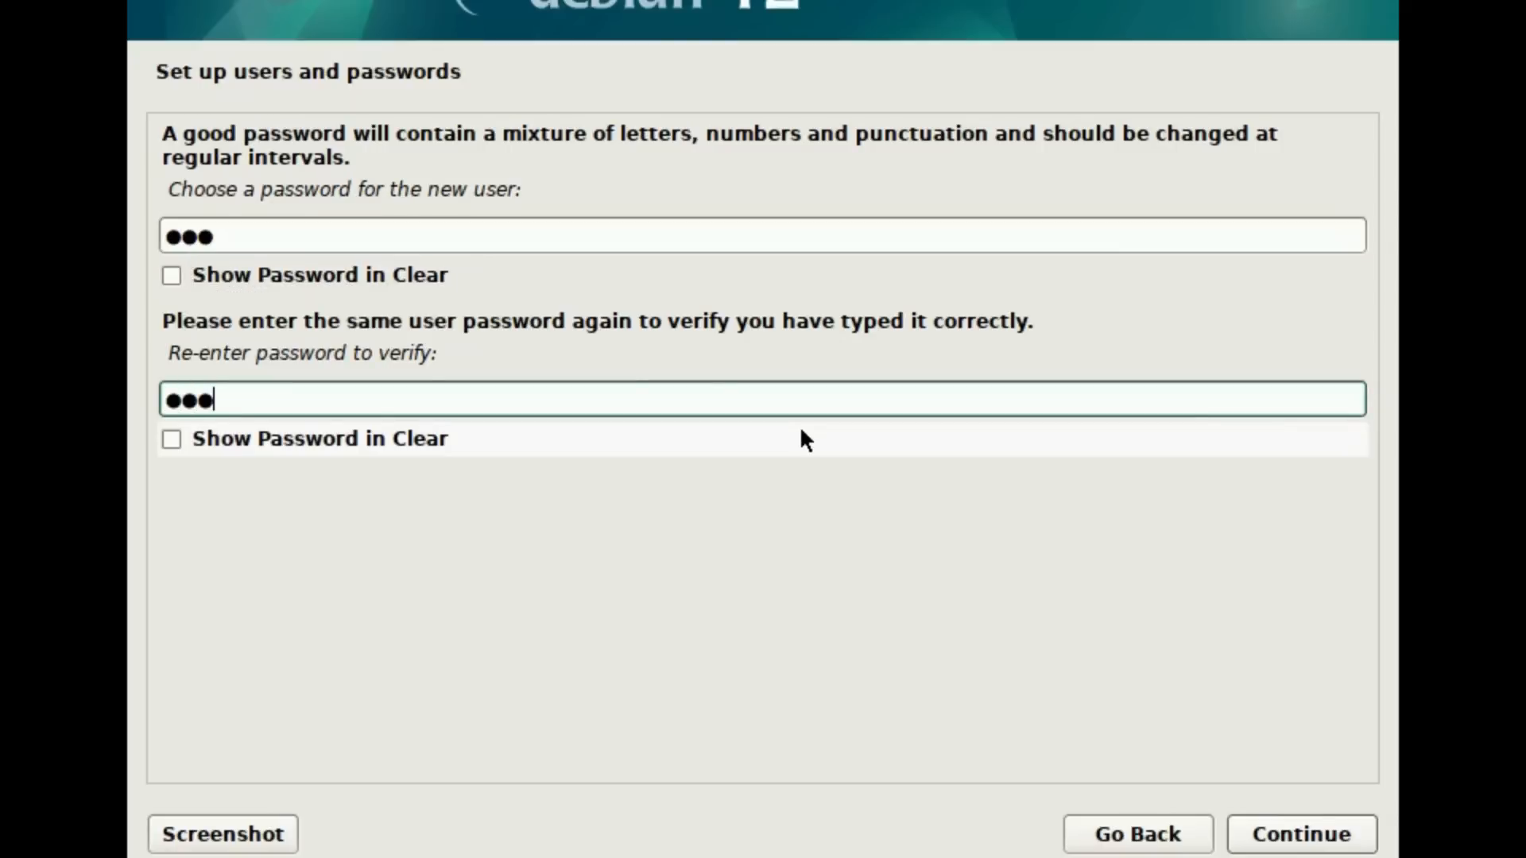
pyautogui.click(1272, 831)
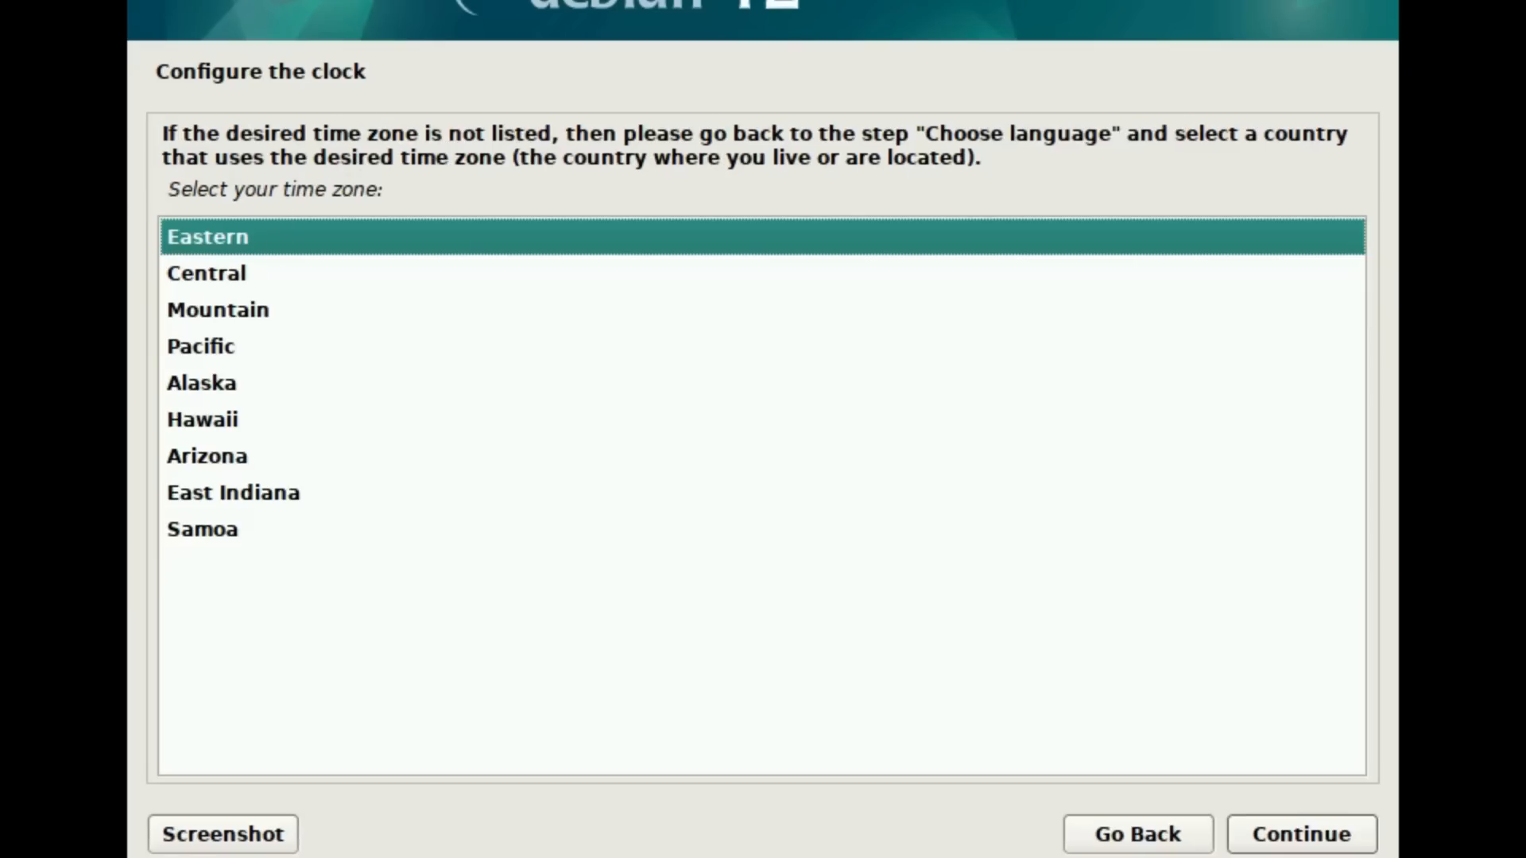
# Step: Accept the Eastern time zone and choose the guided partitioning method that uses the entire disk and sets up LVM
pyautogui.click(1291, 827)
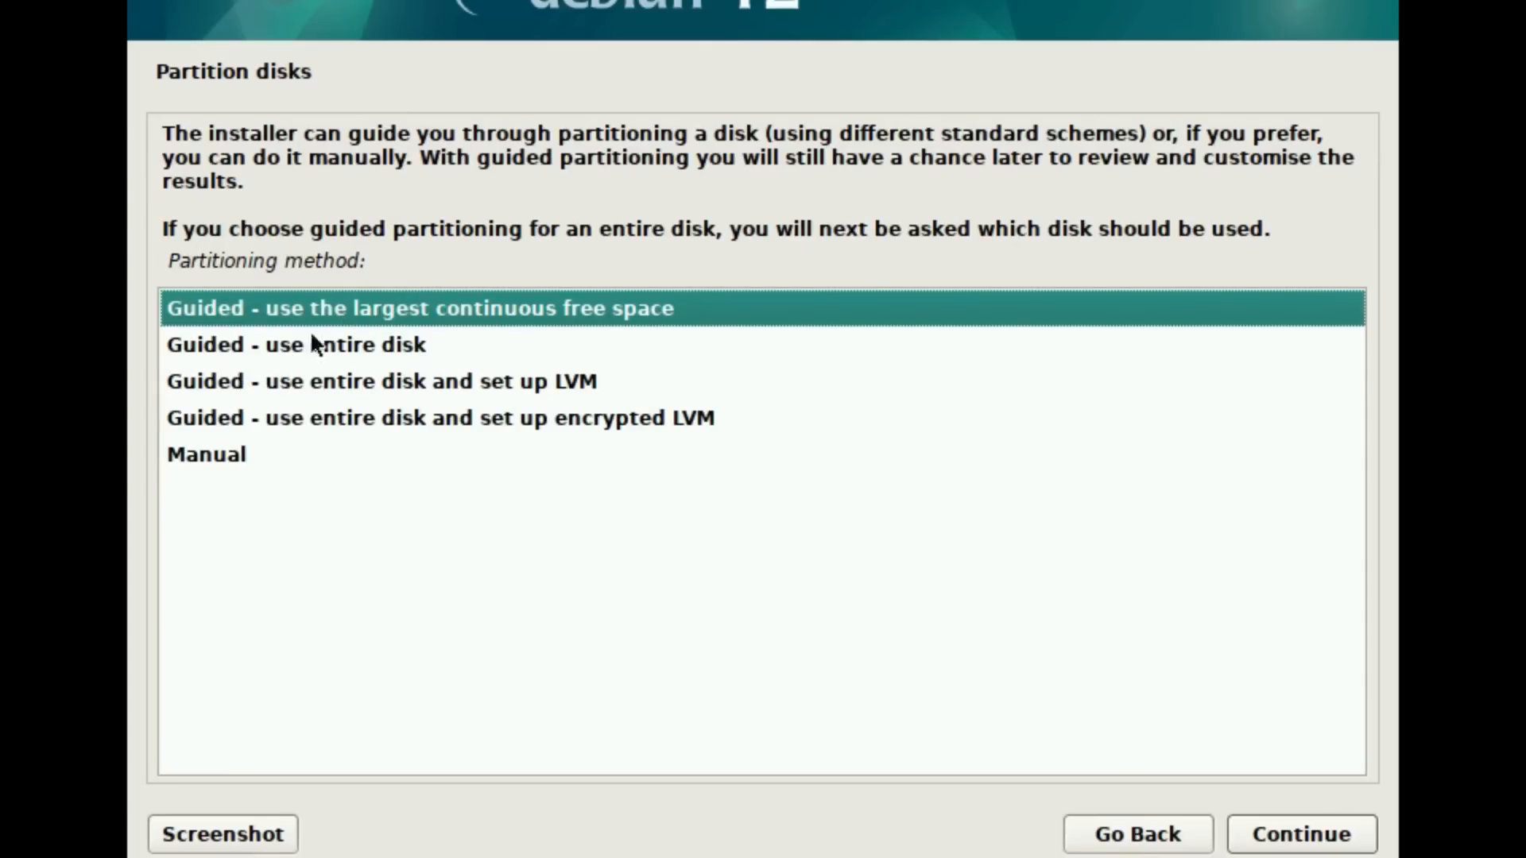
pyautogui.click(343, 350)
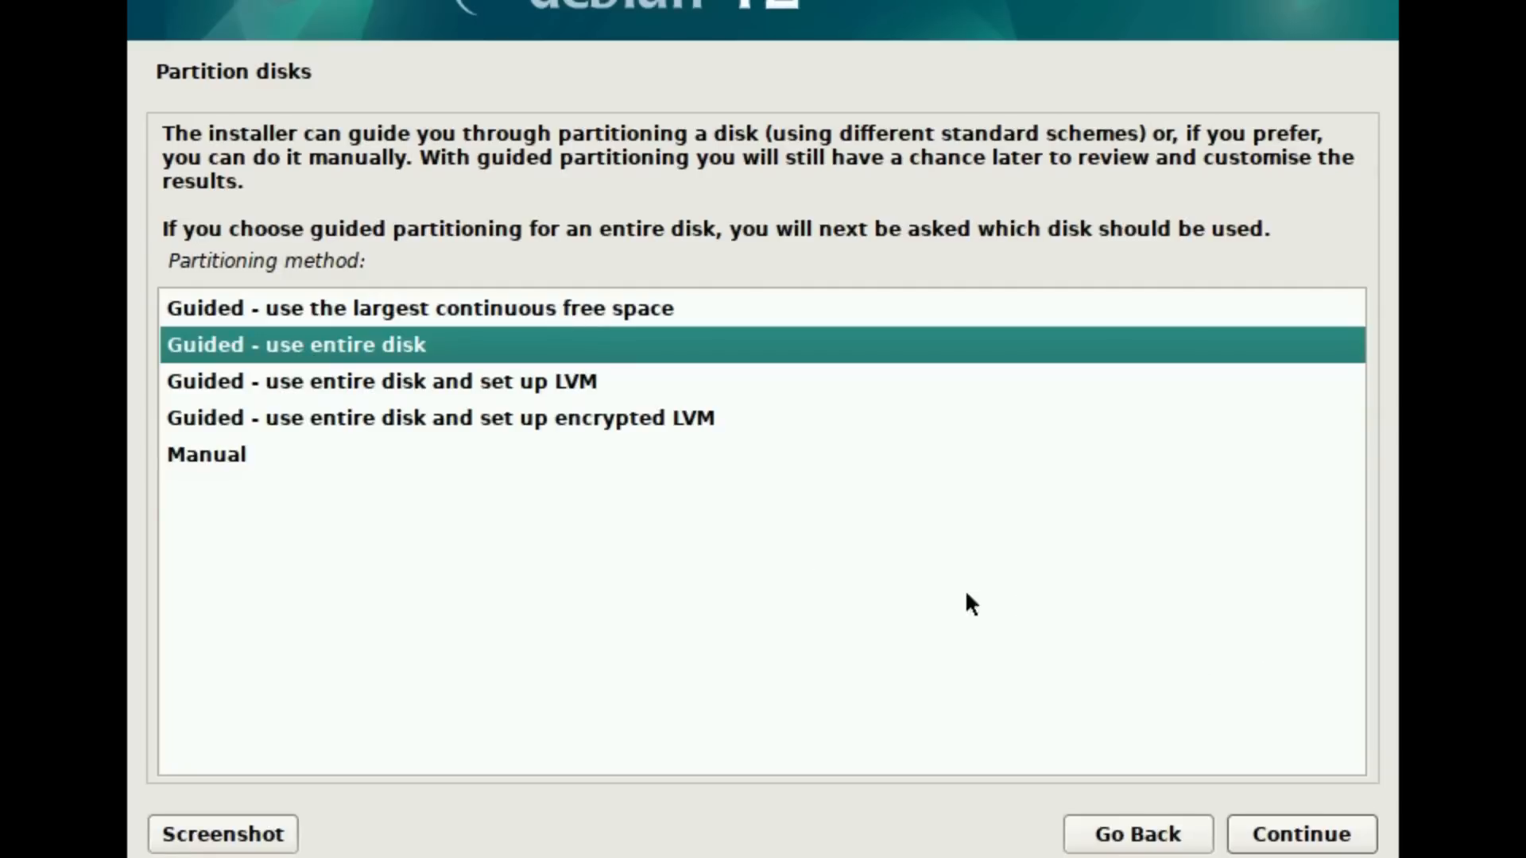
pyautogui.click(435, 383)
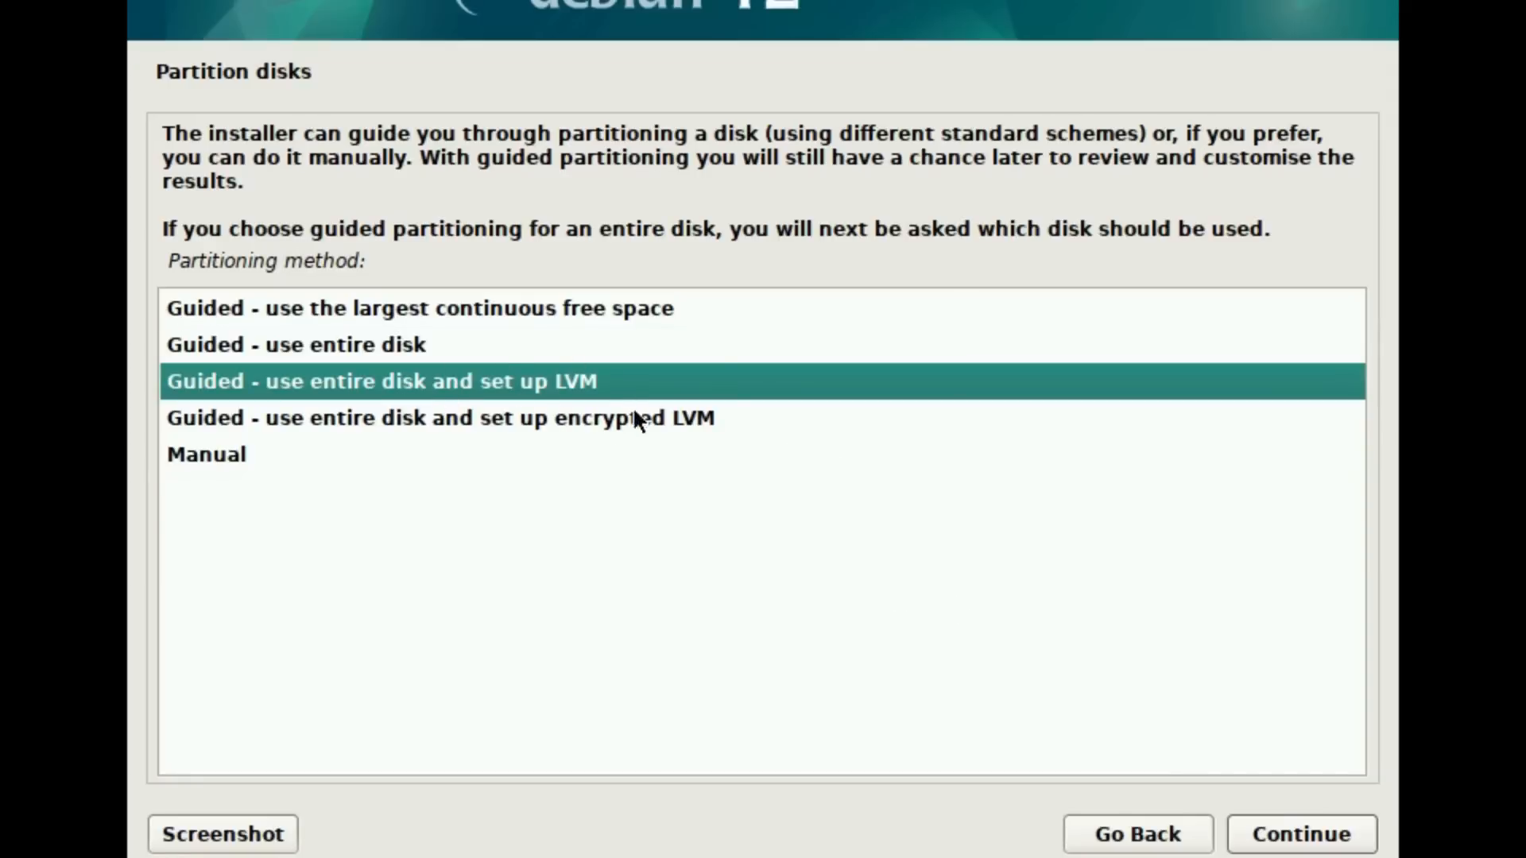
pyautogui.click(485, 421)
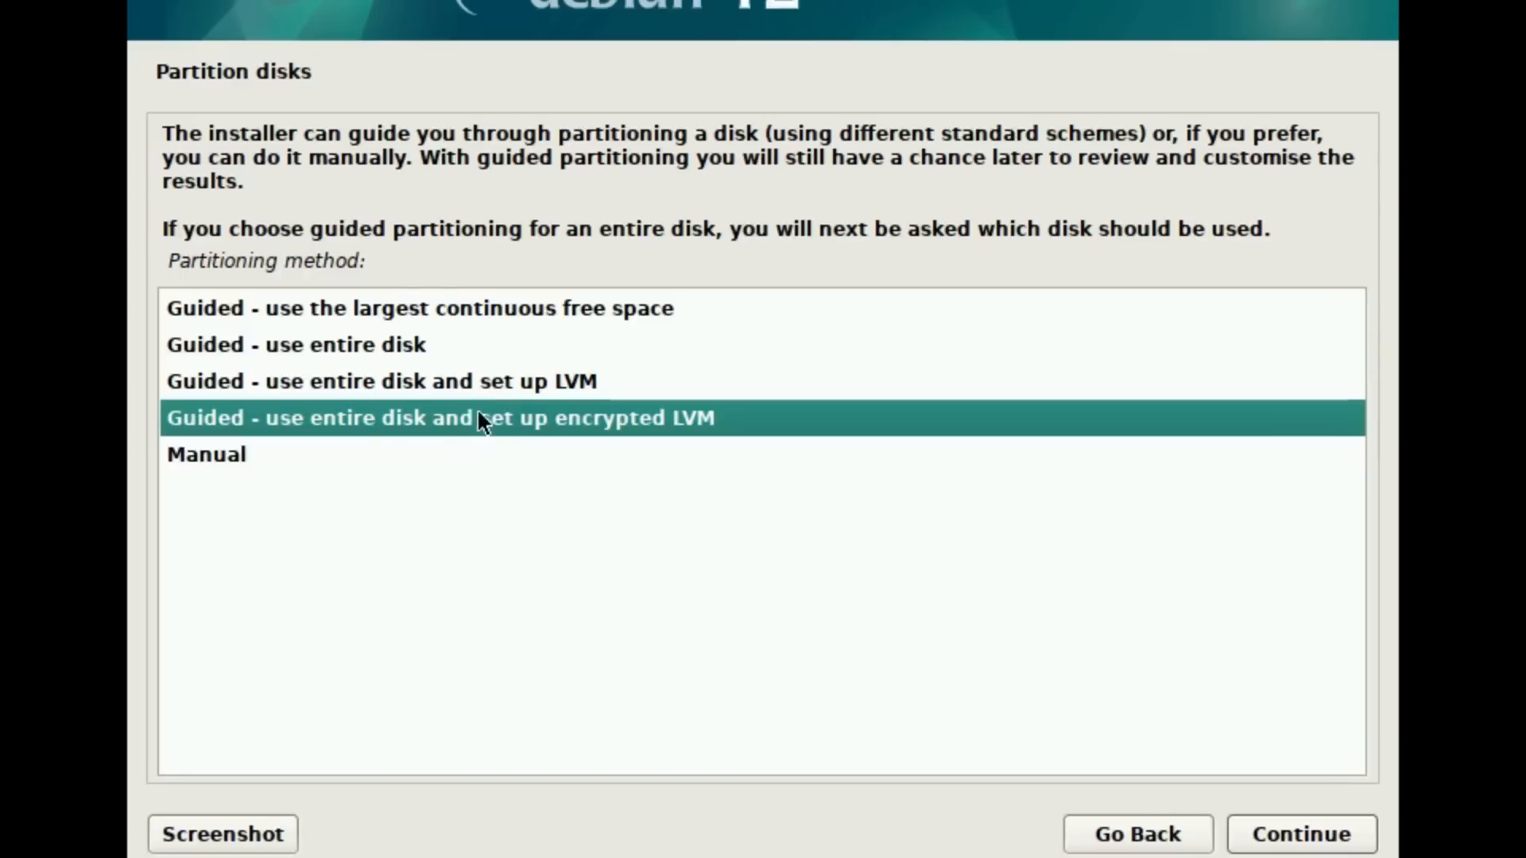
pyautogui.click(457, 383)
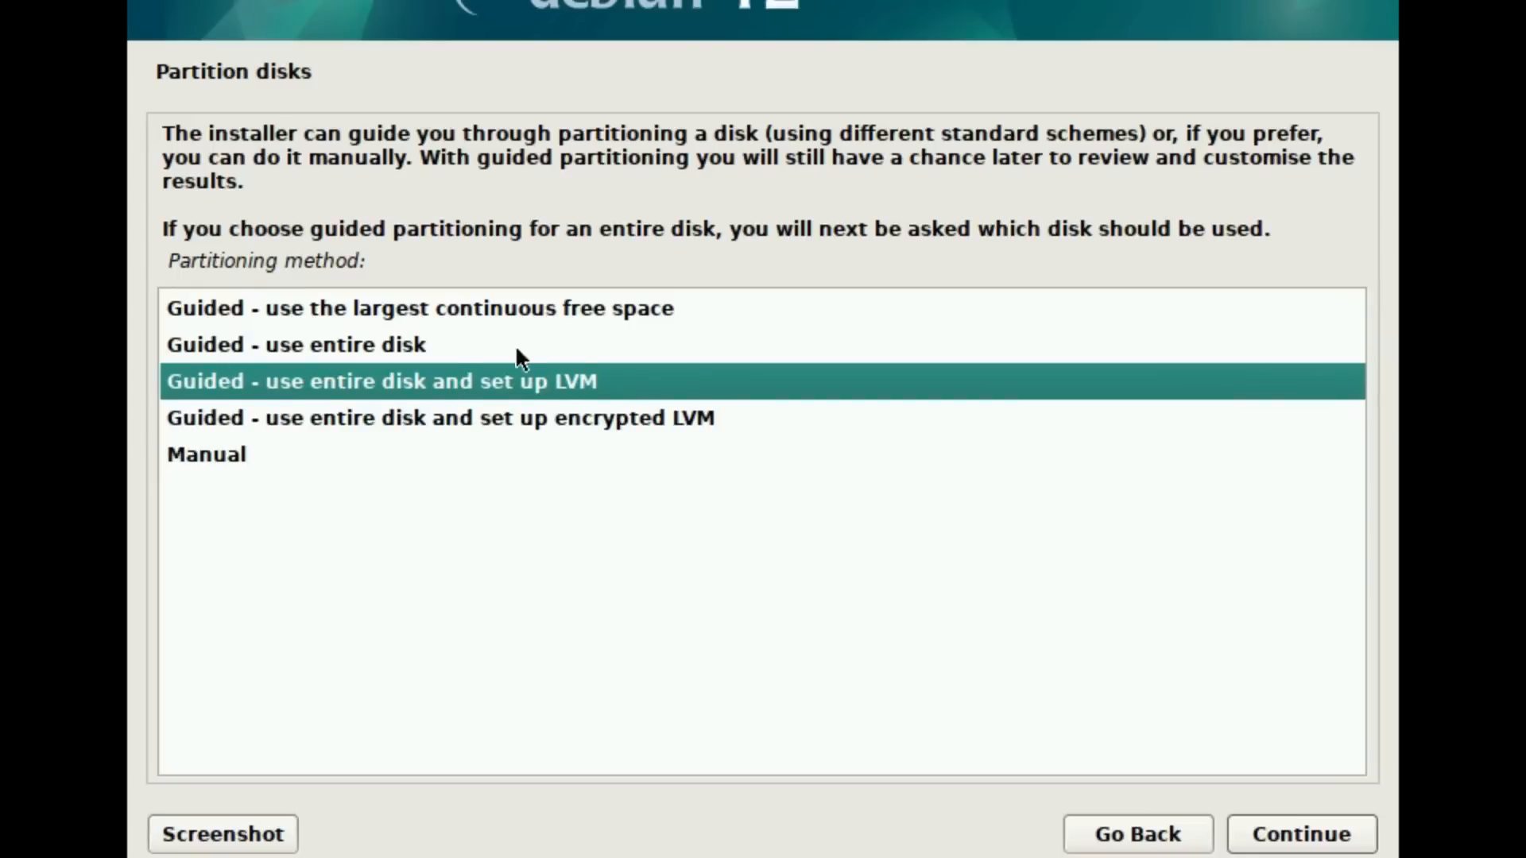
pyautogui.click(1332, 832)
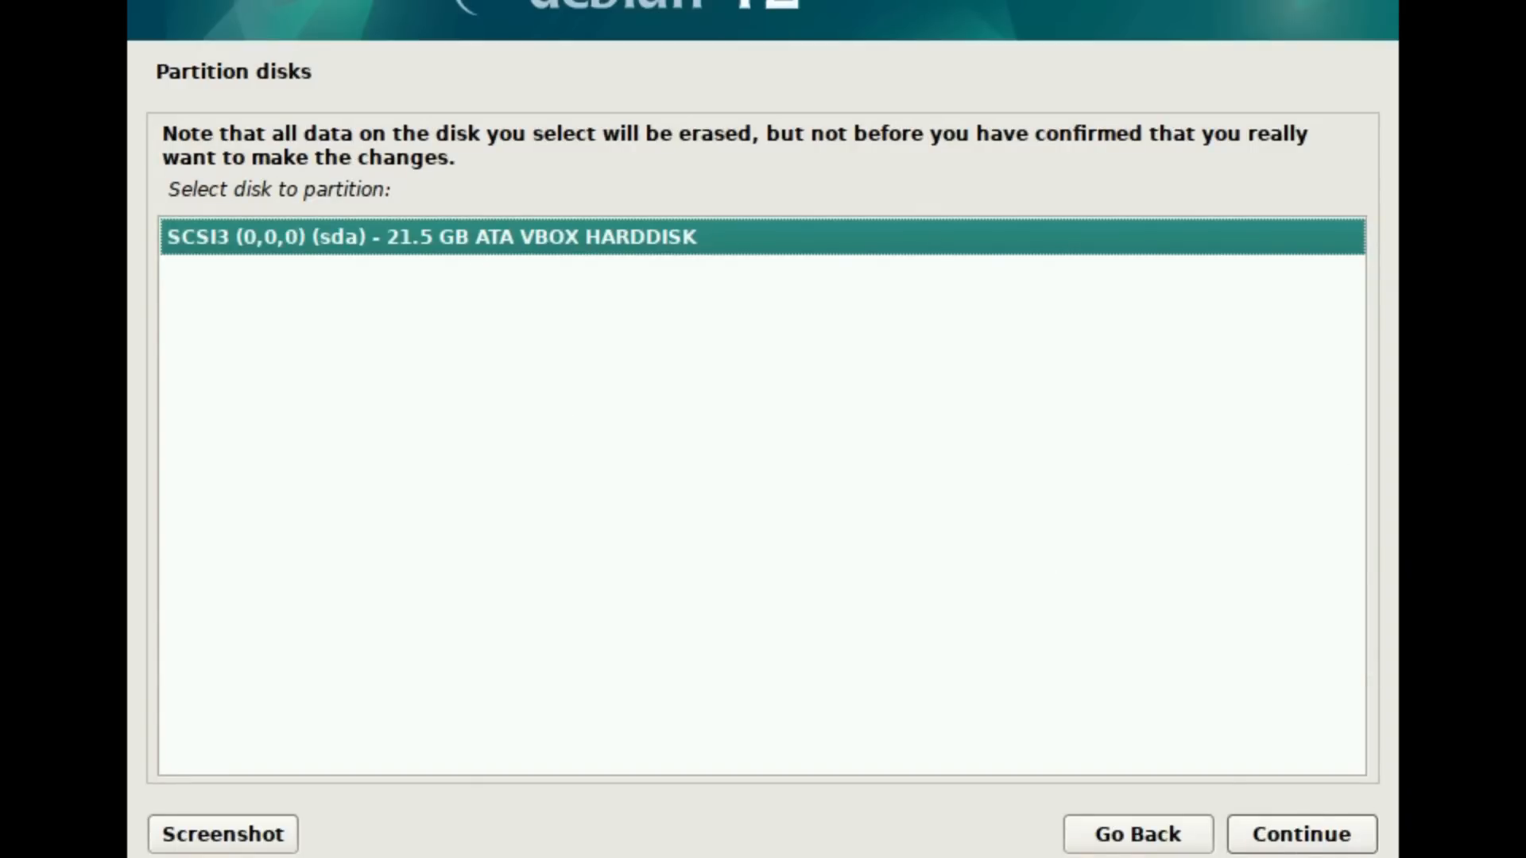
# Step: Partition the SCSI3 (sda) VBOX hard disk with all files in one partition, agreeing to remove the existing logical volume data
pyautogui.click(1305, 847)
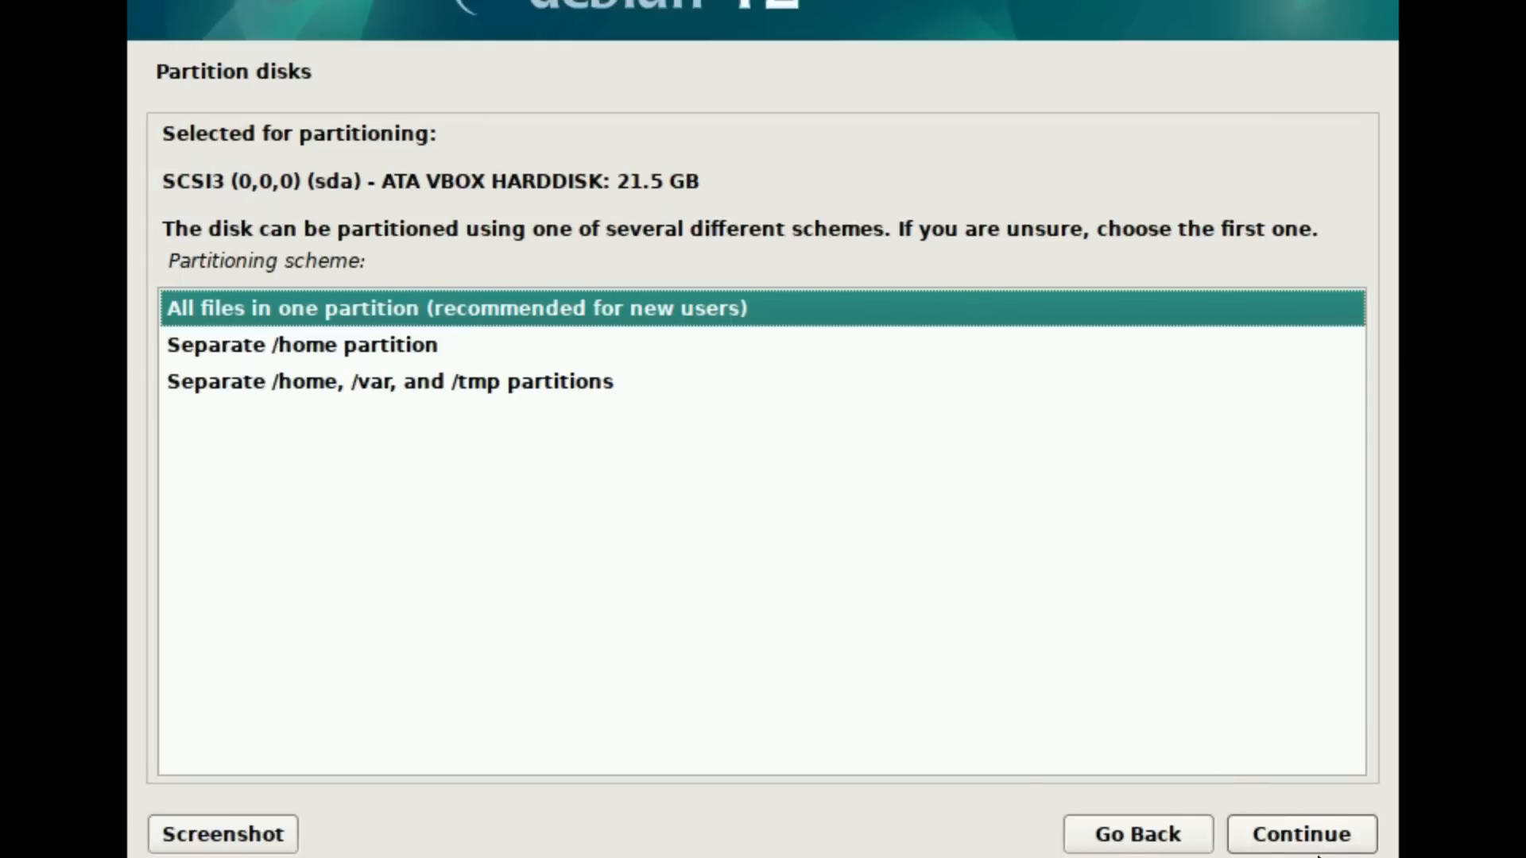
pyautogui.click(1314, 851)
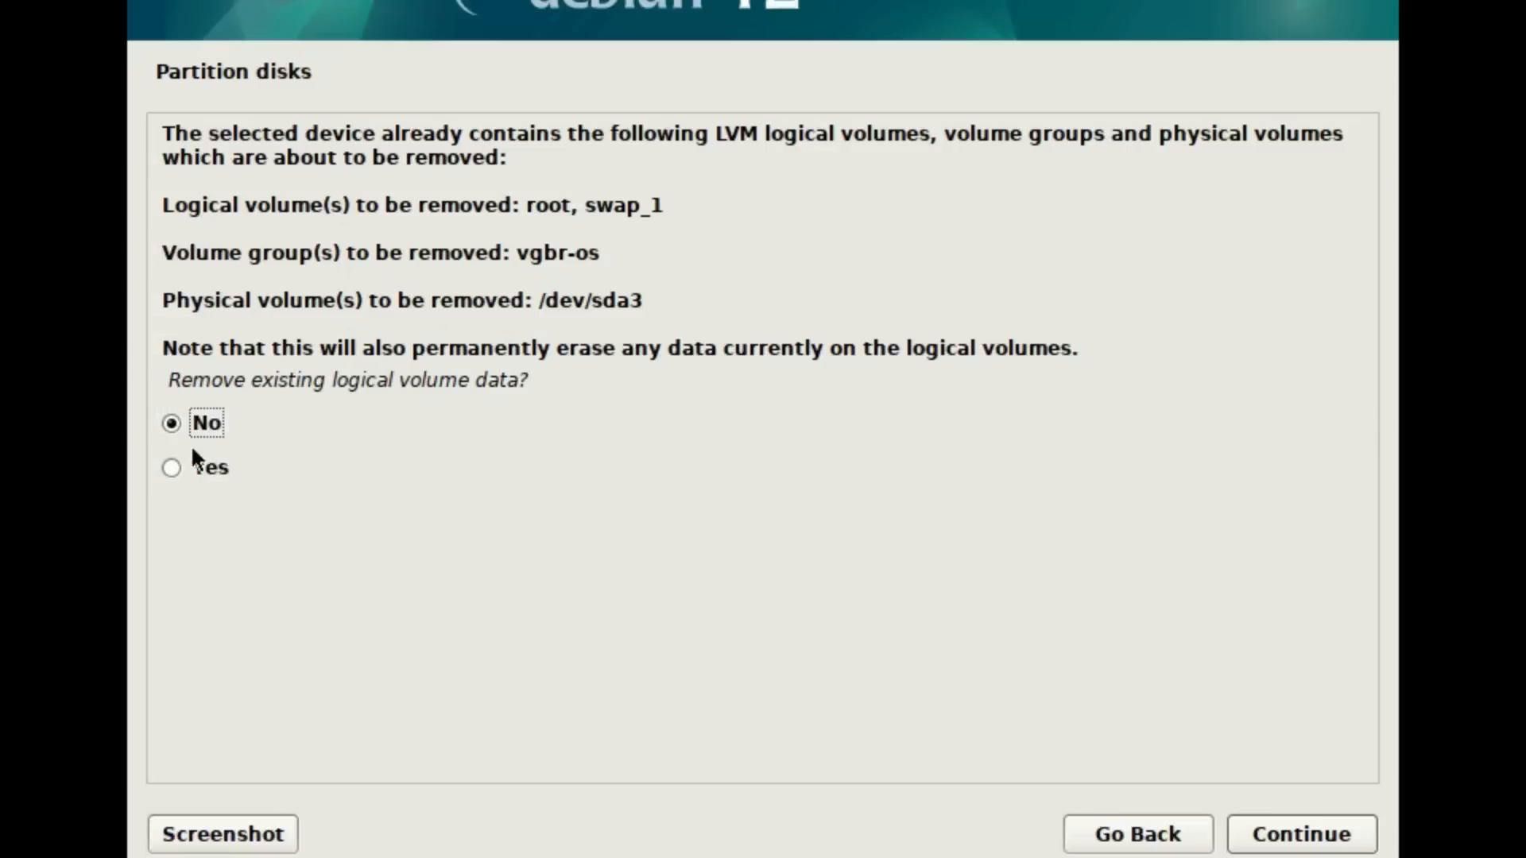
pyautogui.click(170, 469)
pyautogui.click(1306, 846)
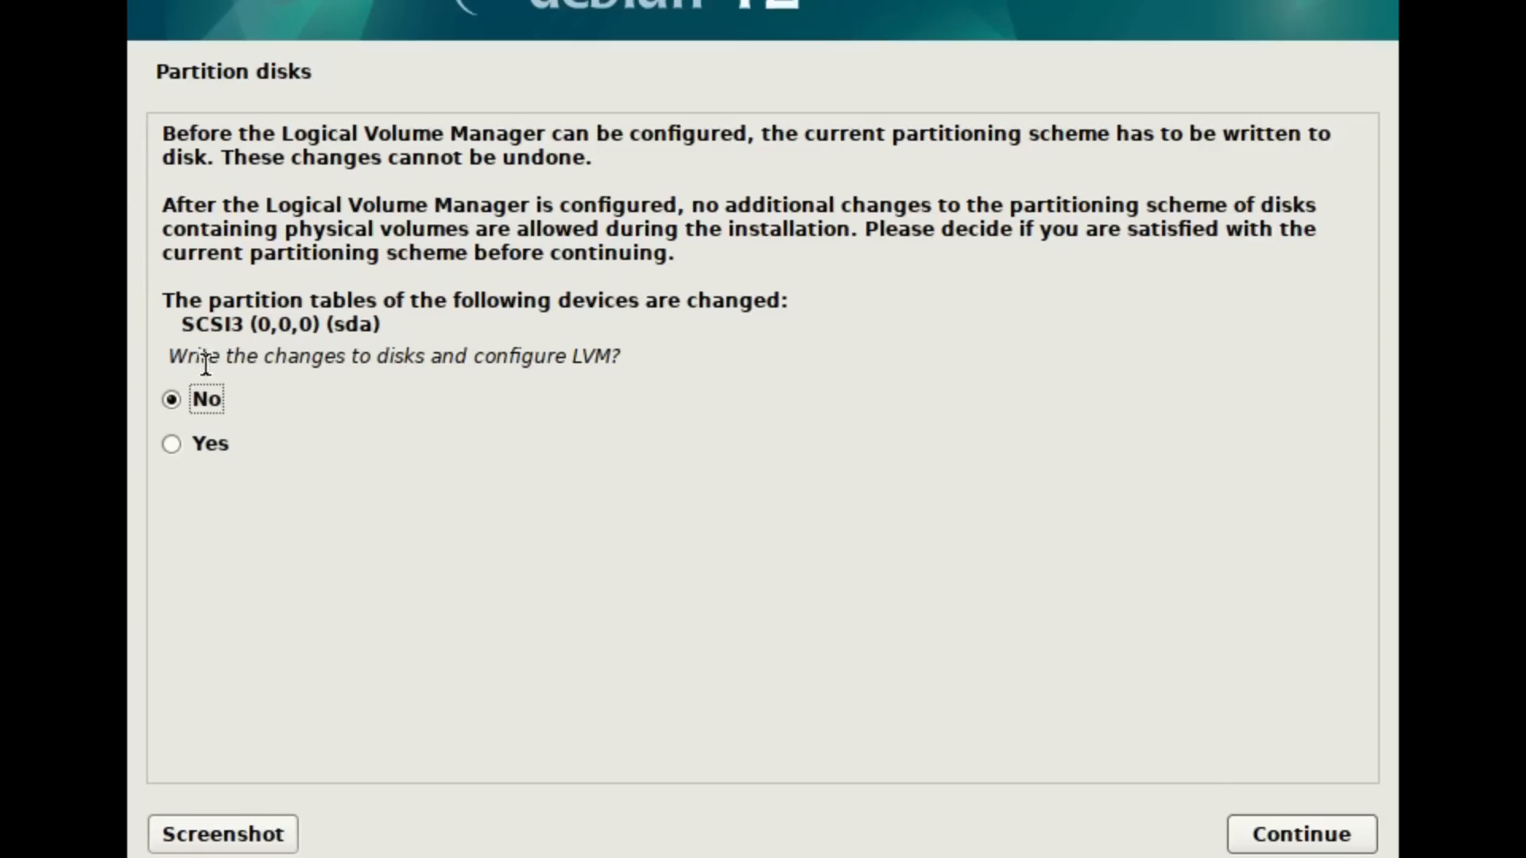
# Step: Write the partition changes to disk, configure LVM and use 21.0 GB of the volume group for guided partitioning
pyautogui.click(205, 445)
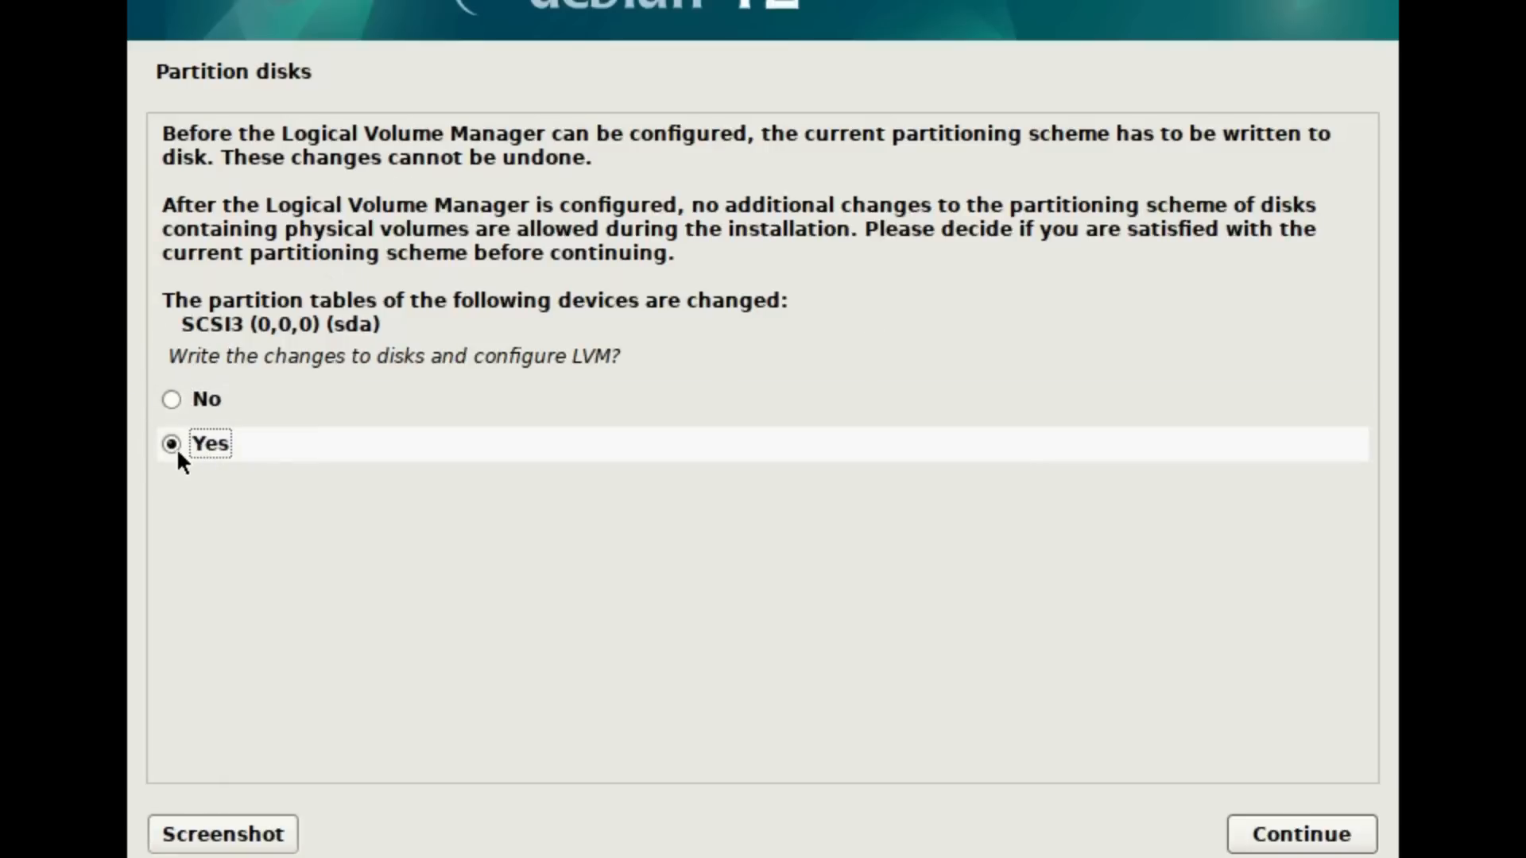
pyautogui.click(1299, 834)
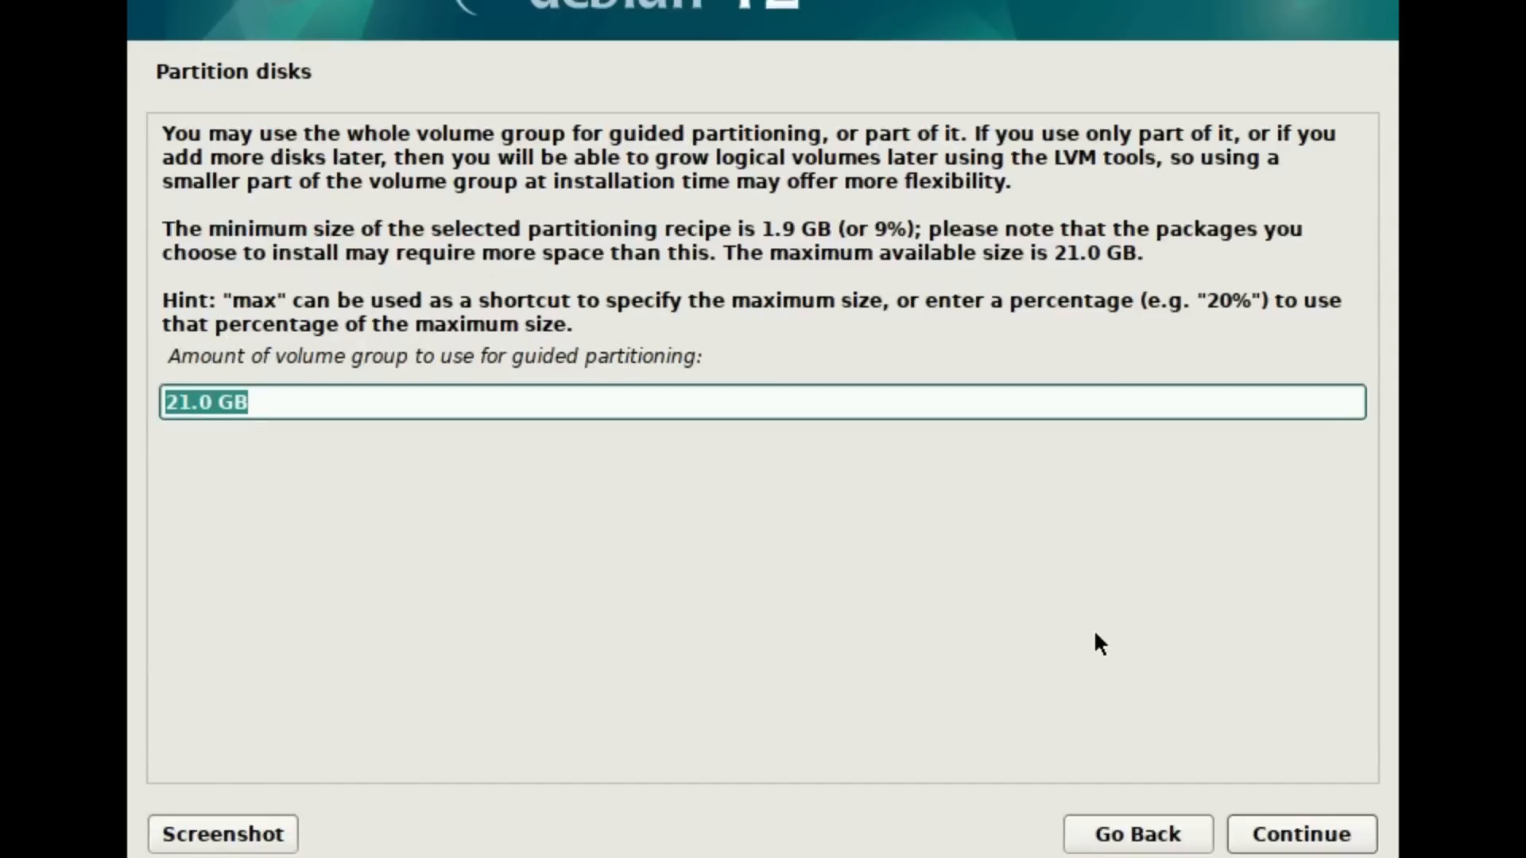
pyautogui.click(1298, 835)
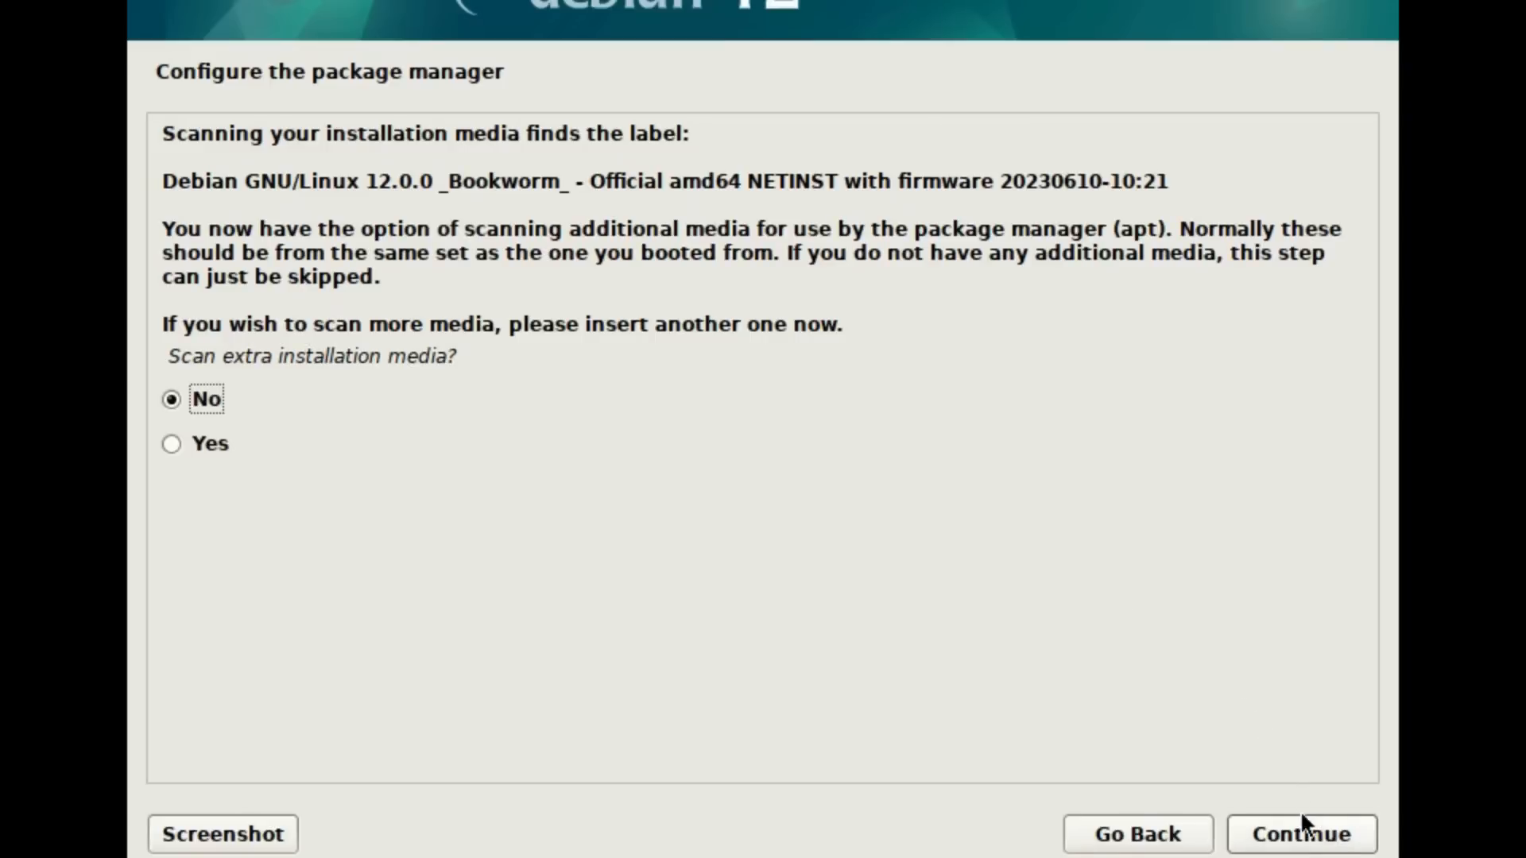
# Step: Configure the package manager with the United States mirror deb.debian.org, no extra media and no proxy, and decline the package usage survey
pyautogui.click(1302, 819)
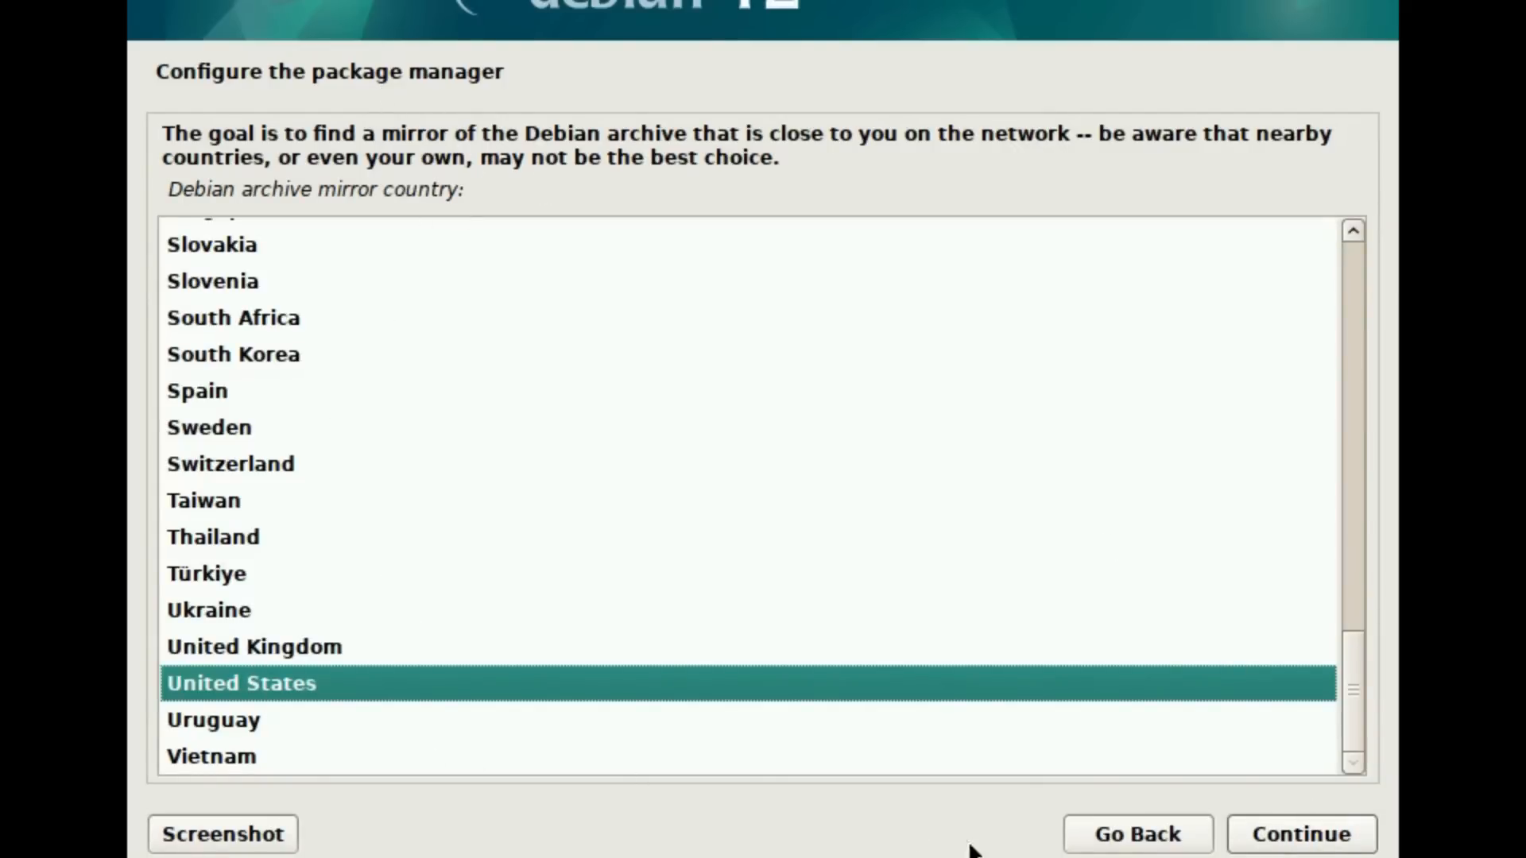
pyautogui.click(1278, 842)
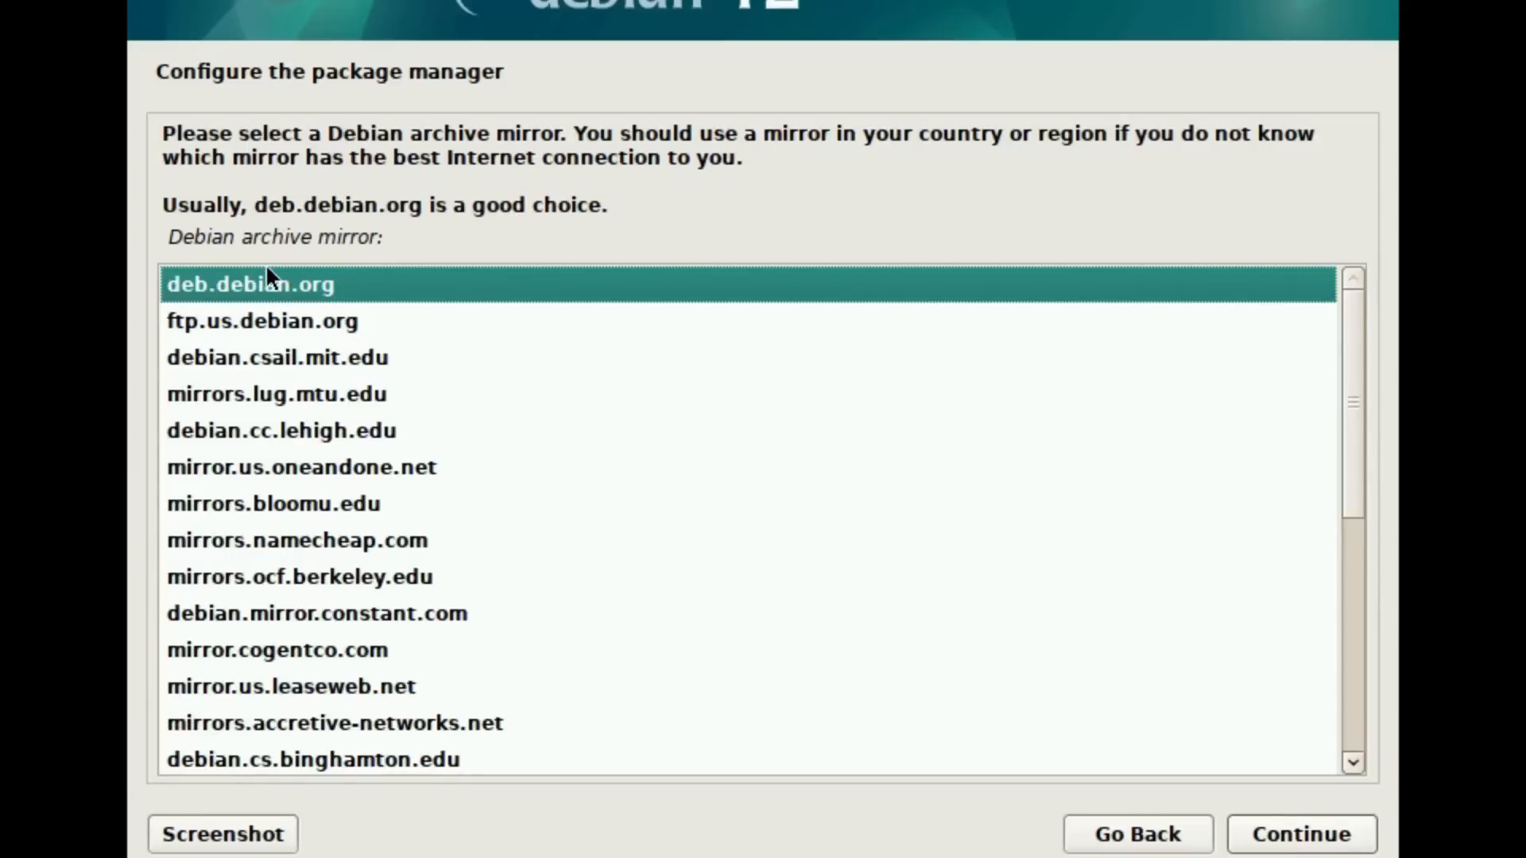
pyautogui.click(1300, 843)
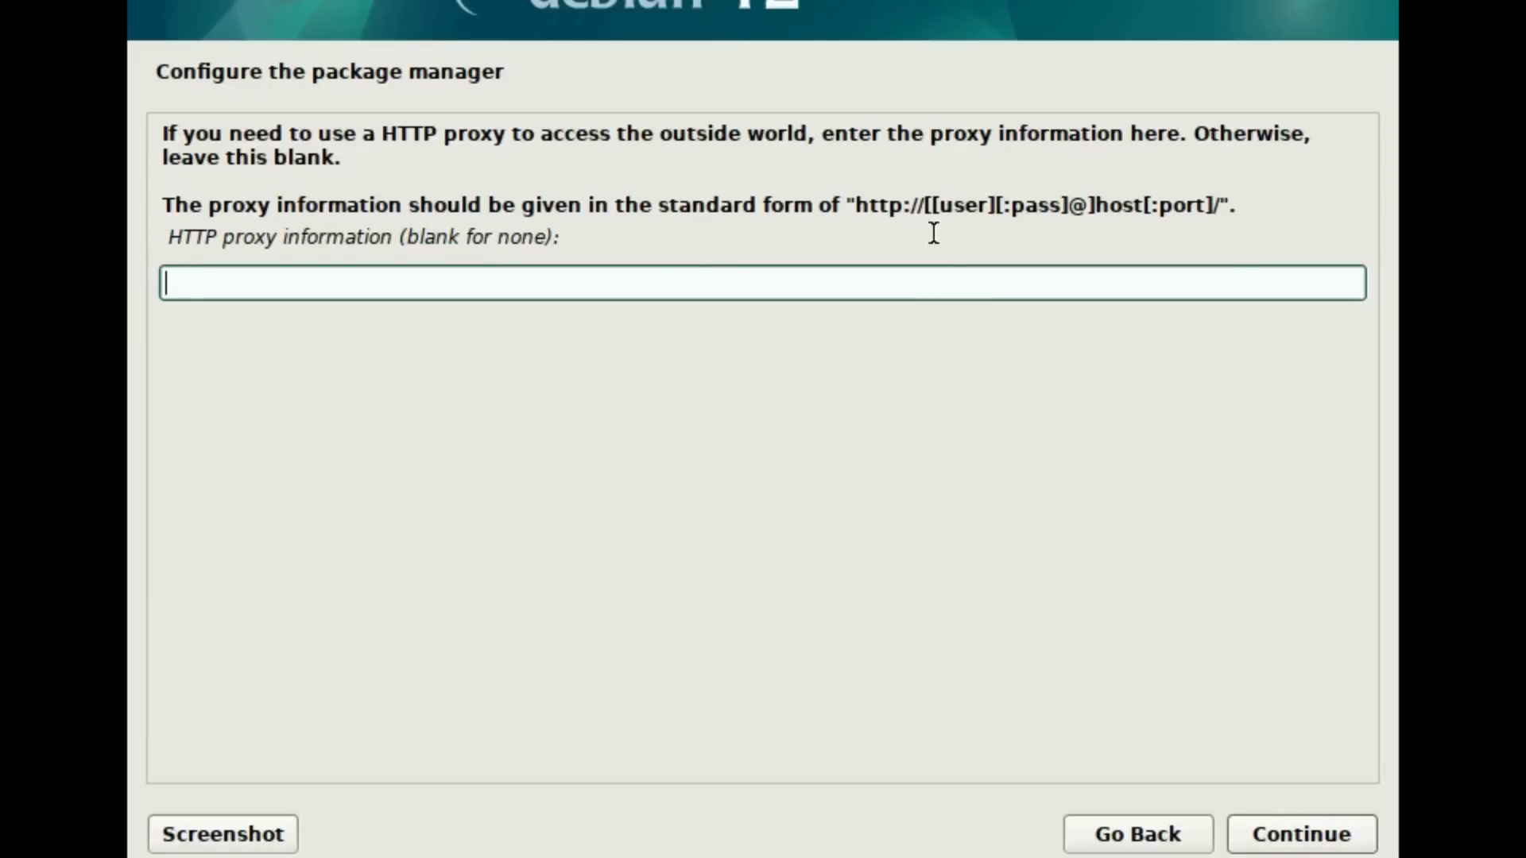
pyautogui.click(1324, 836)
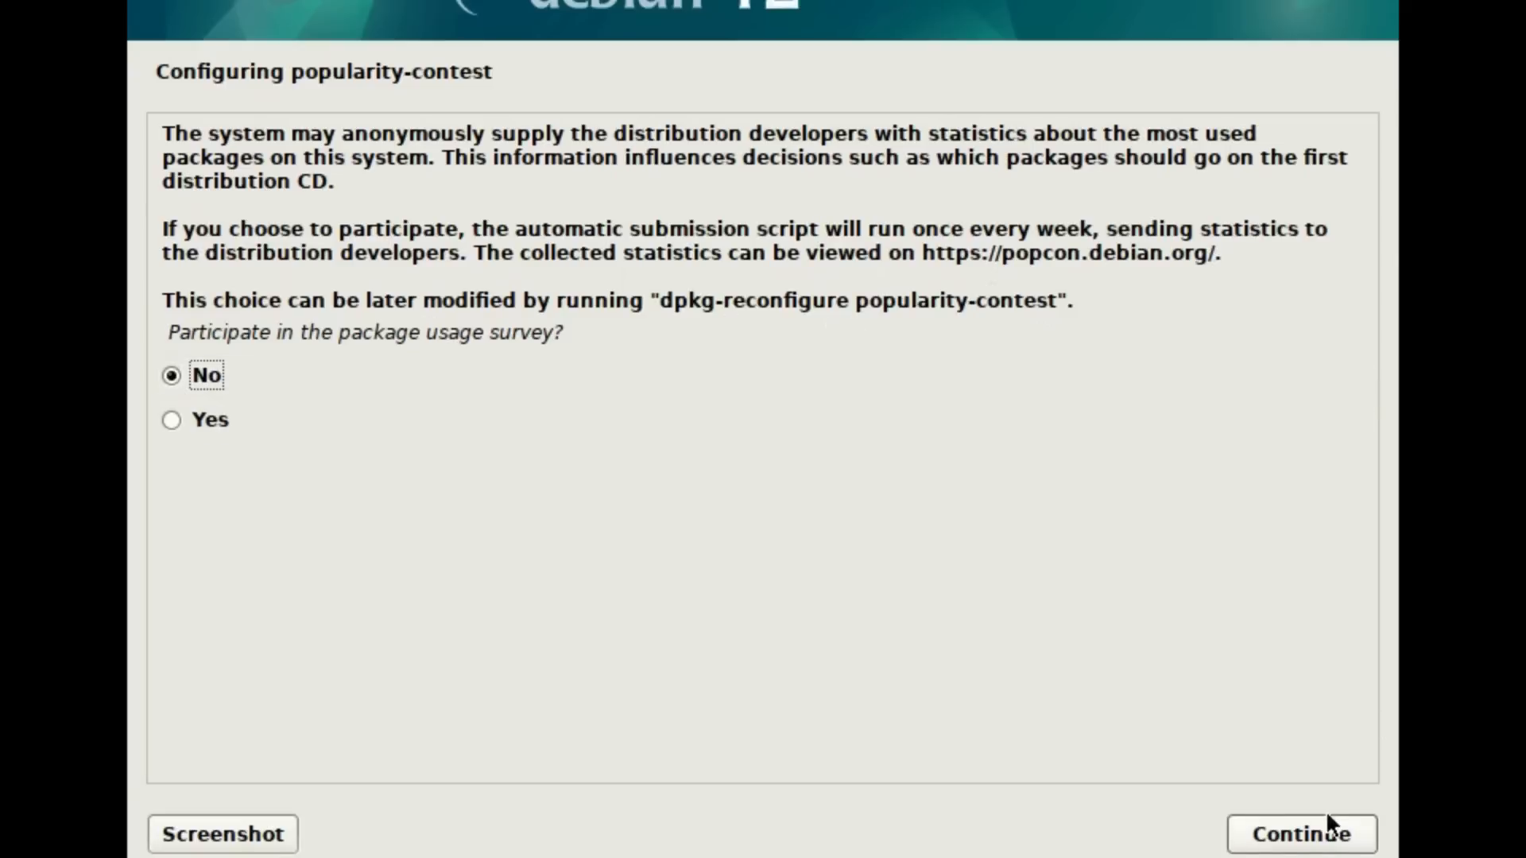
pyautogui.click(1295, 849)
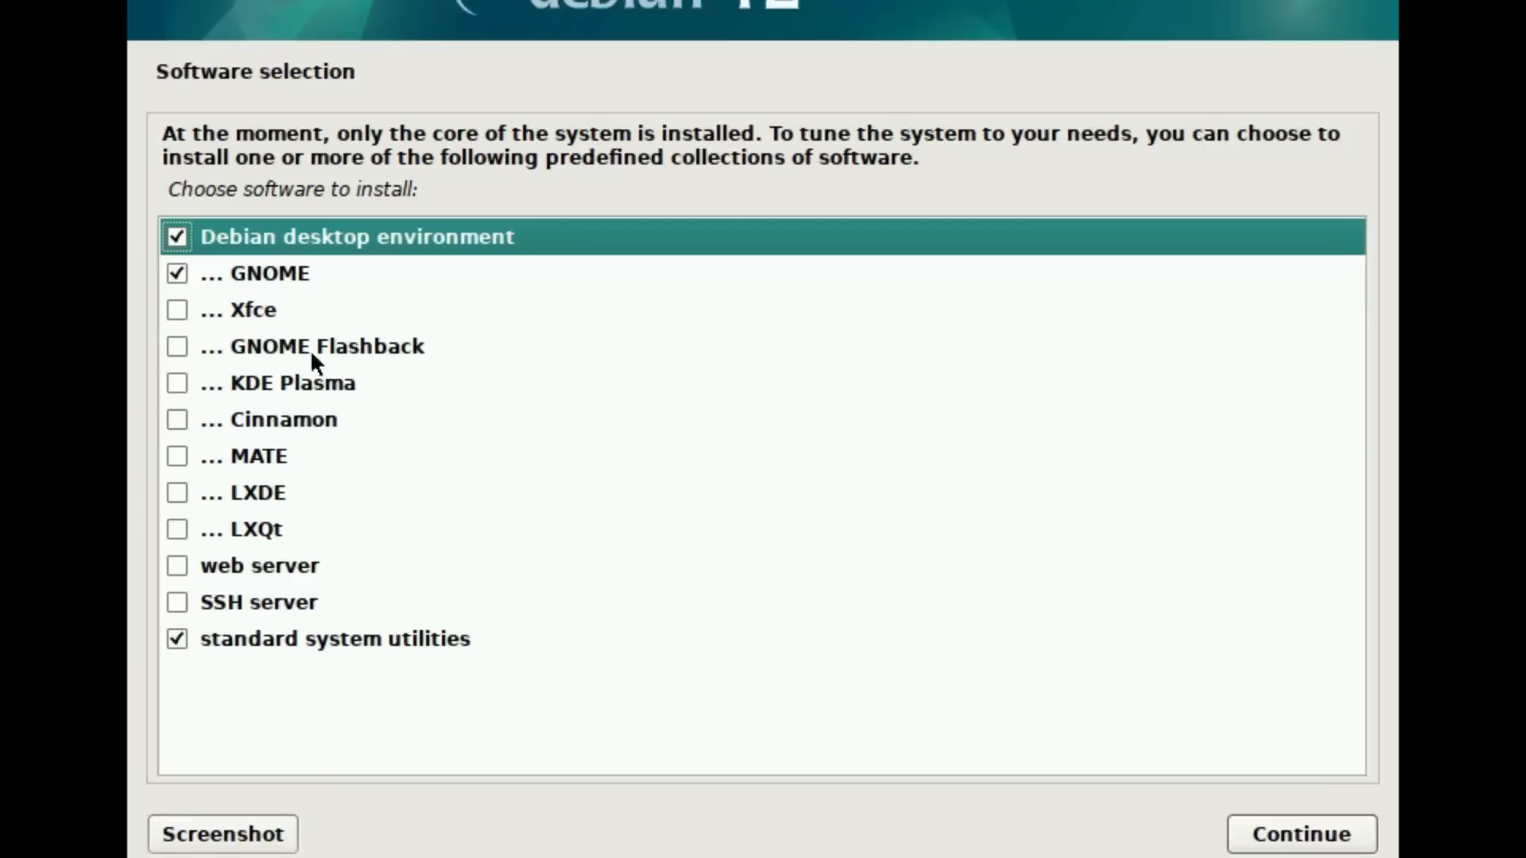
# Step: Install the software selection with Debian desktop environment, GNOME and standard system utilities, leaving web server and SSH server out
pyautogui.click(172, 270)
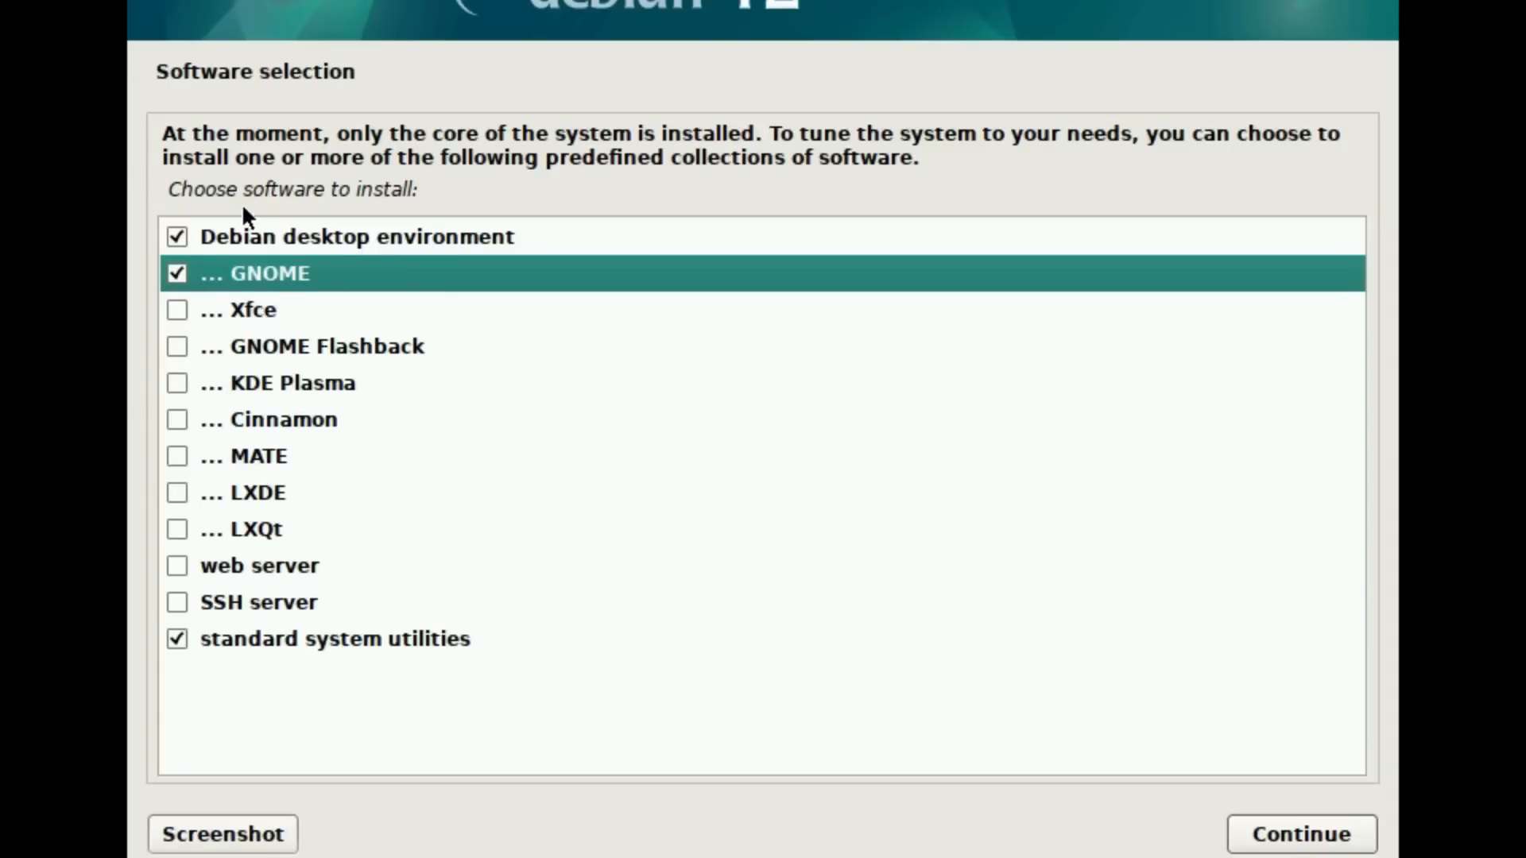
pyautogui.click(230, 565)
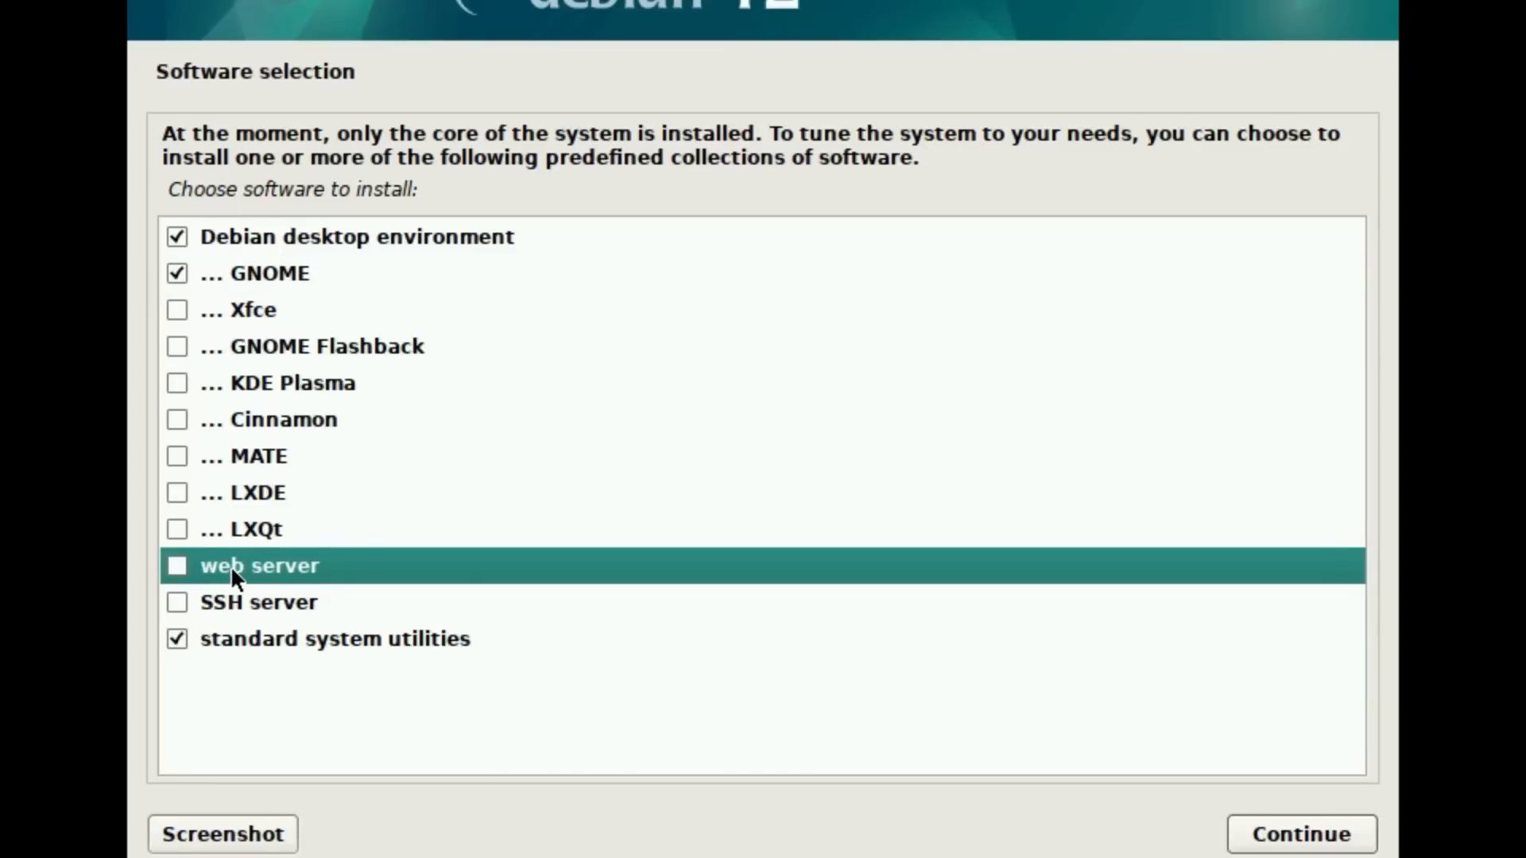
pyautogui.click(257, 612)
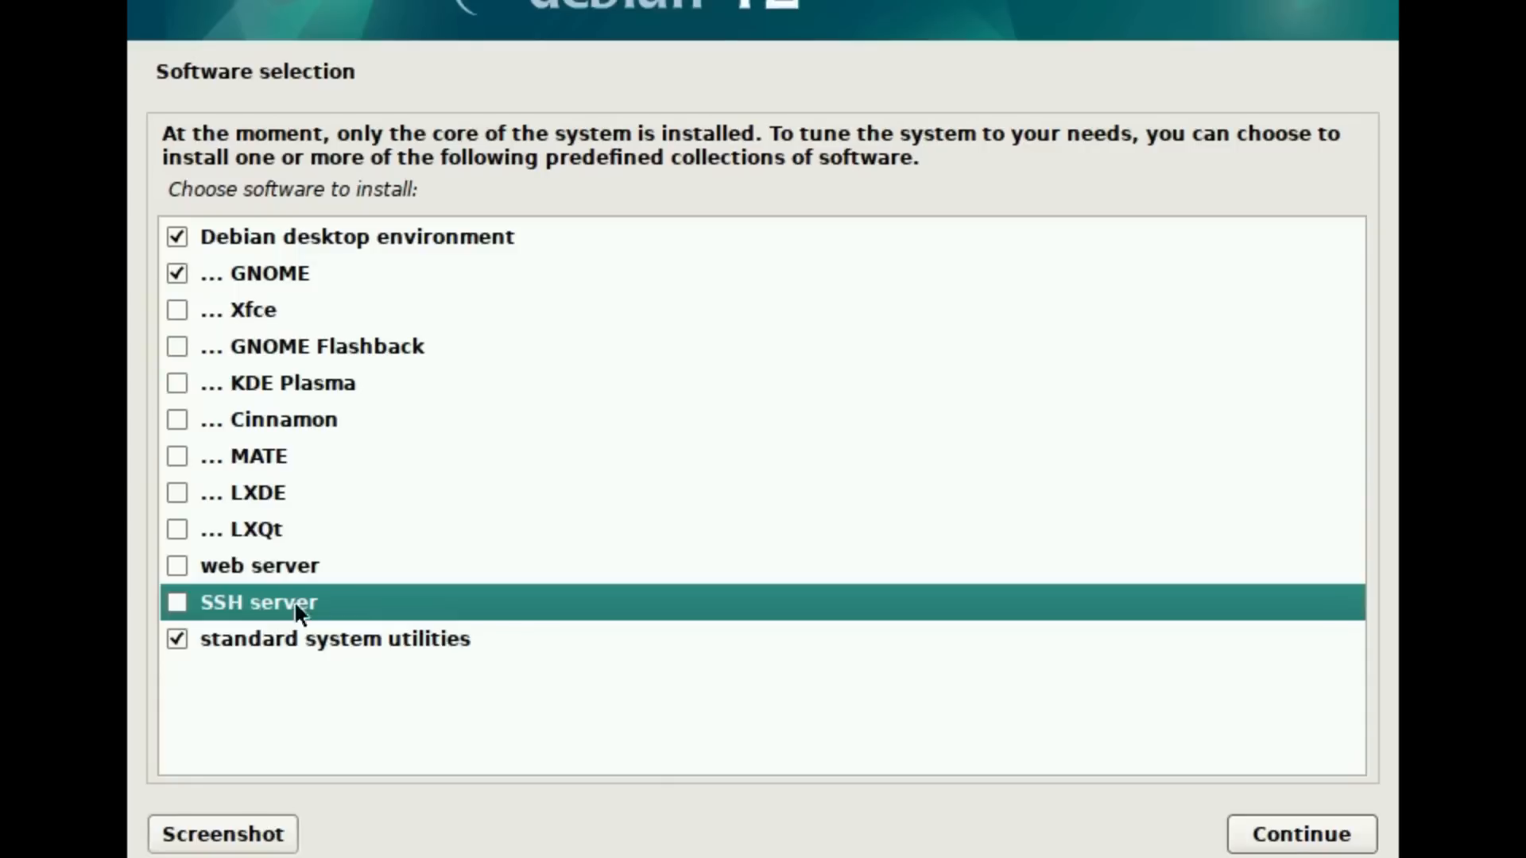
pyautogui.click(325, 628)
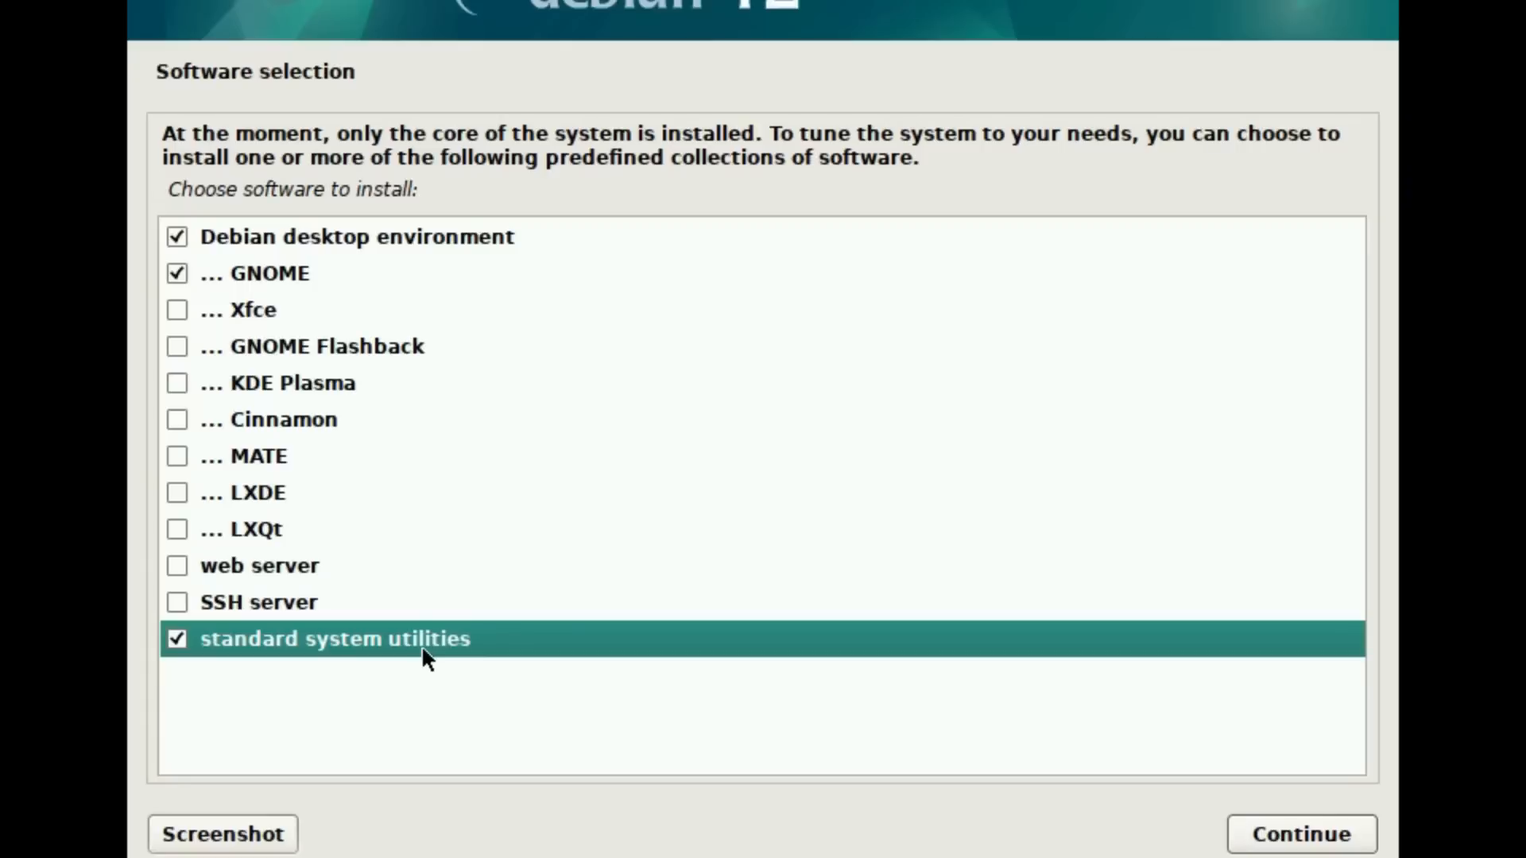
pyautogui.click(1327, 840)
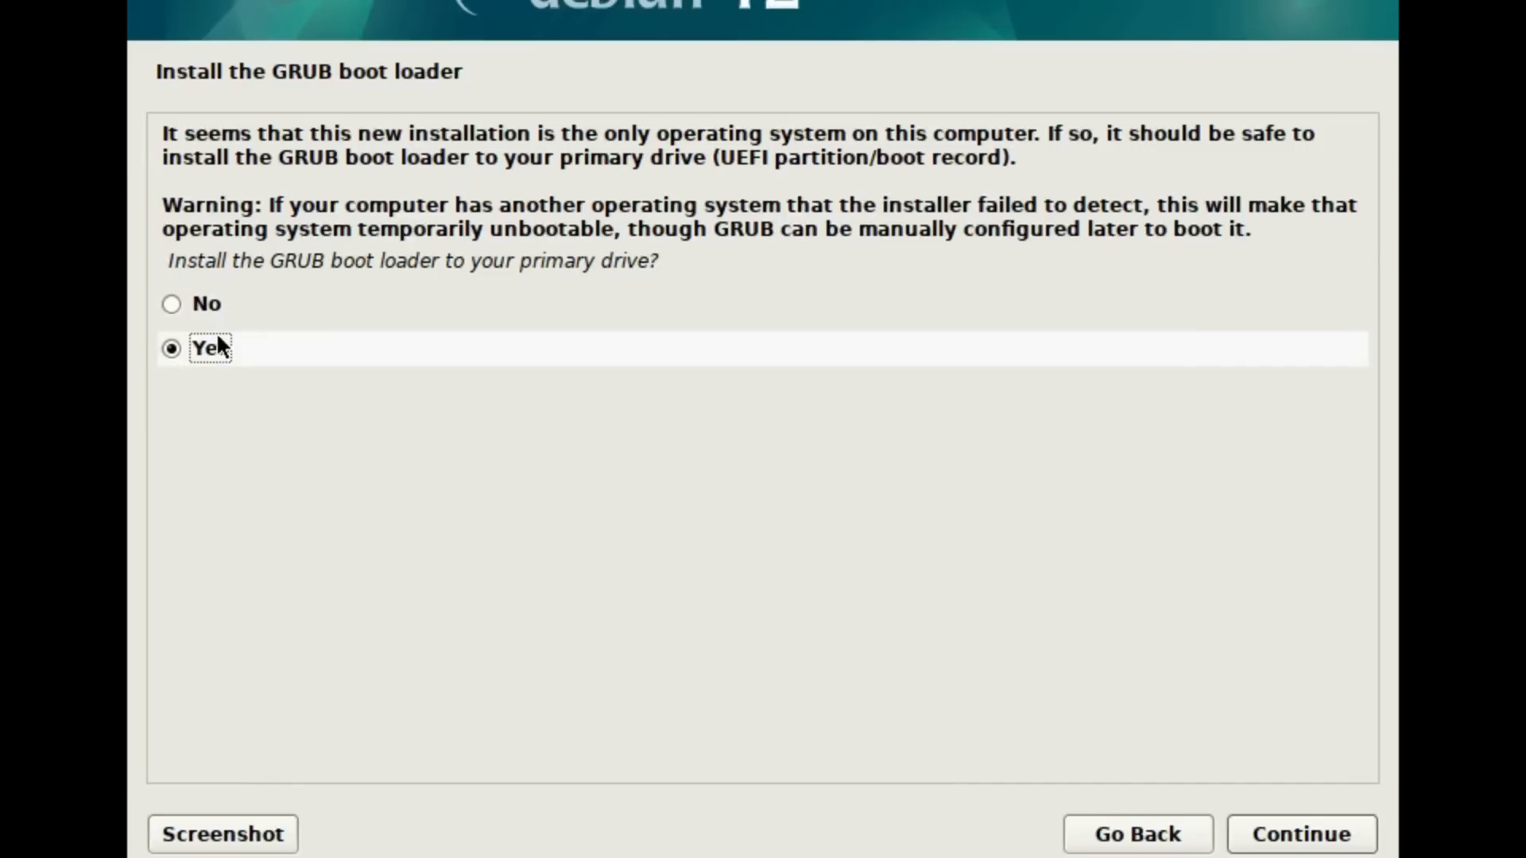
# Step: Install the GRUB boot loader to the primary drive on /dev/sda, and finish the installation by rebooting
pyautogui.click(1289, 847)
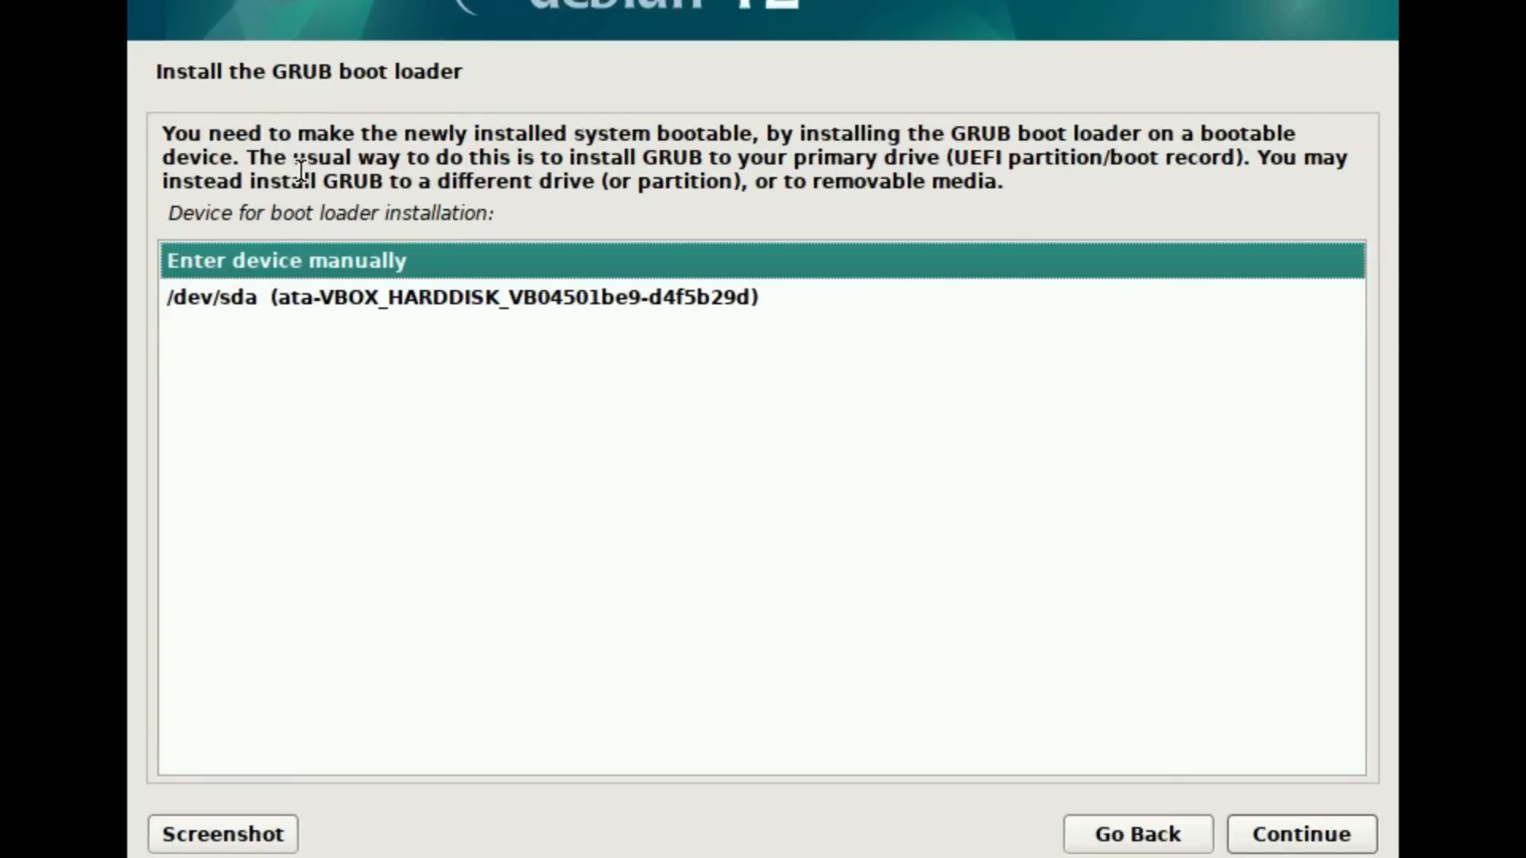
pyautogui.click(336, 297)
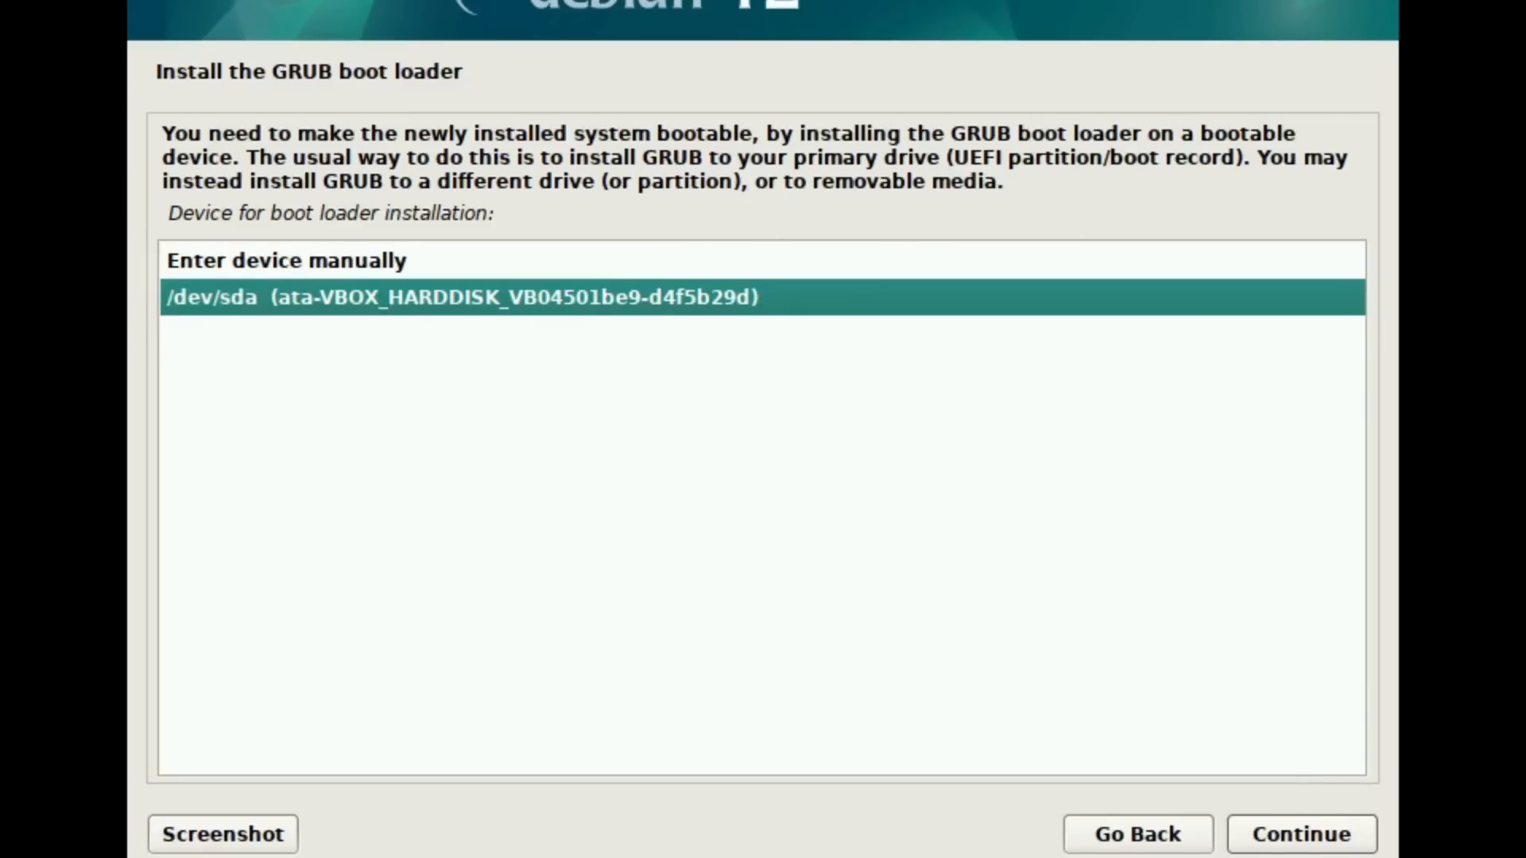
pyautogui.click(1325, 849)
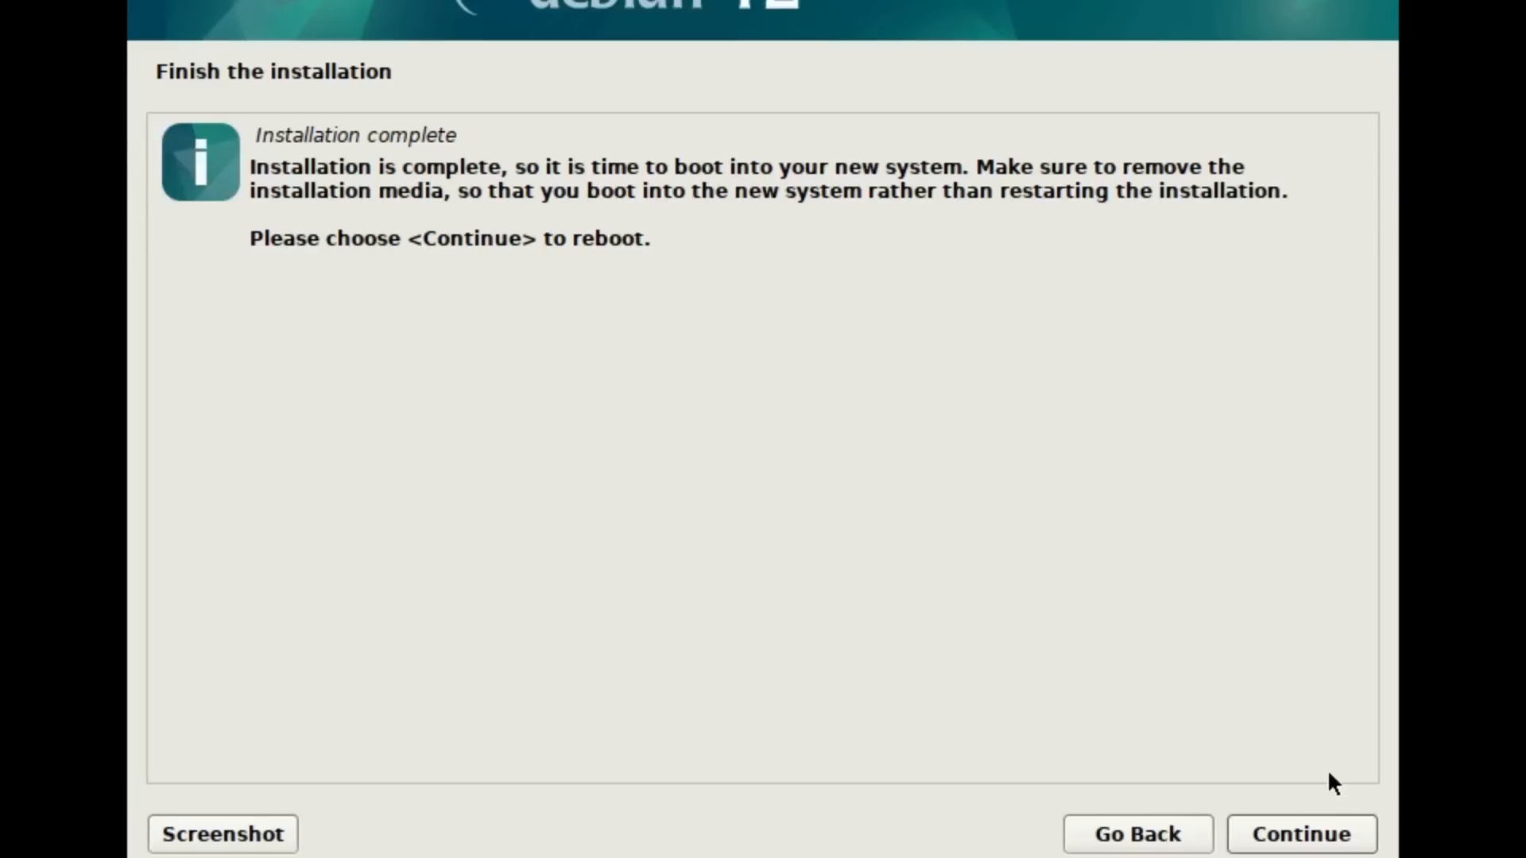
pyautogui.click(1312, 832)
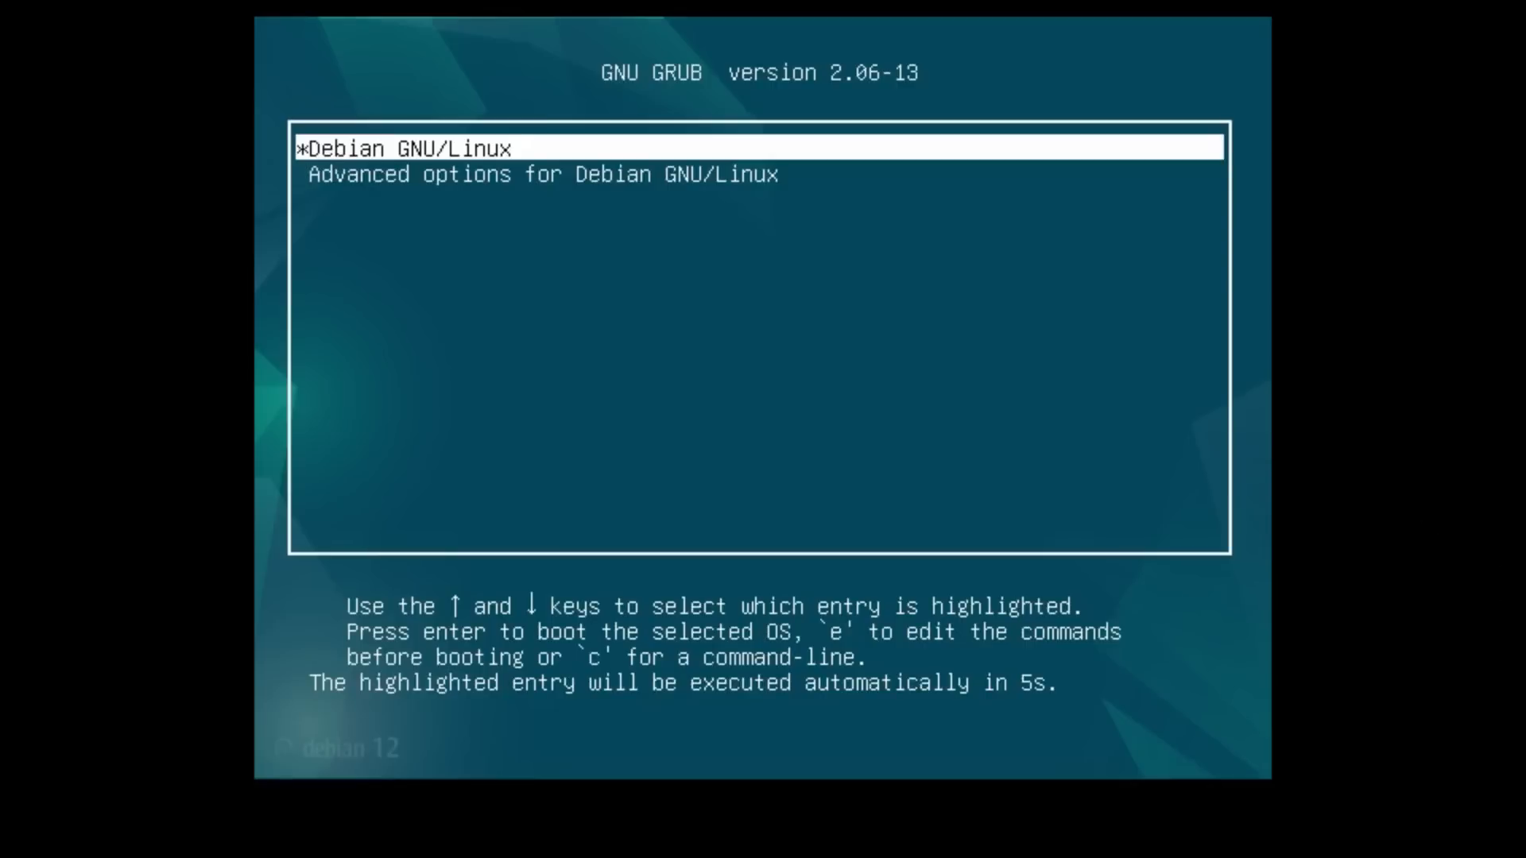
# Step: Boot Debian GNU/Linux with Linux 6.1.0-9-amd64, not recovery mode, from the advanced boot options
pyautogui.press('Down')
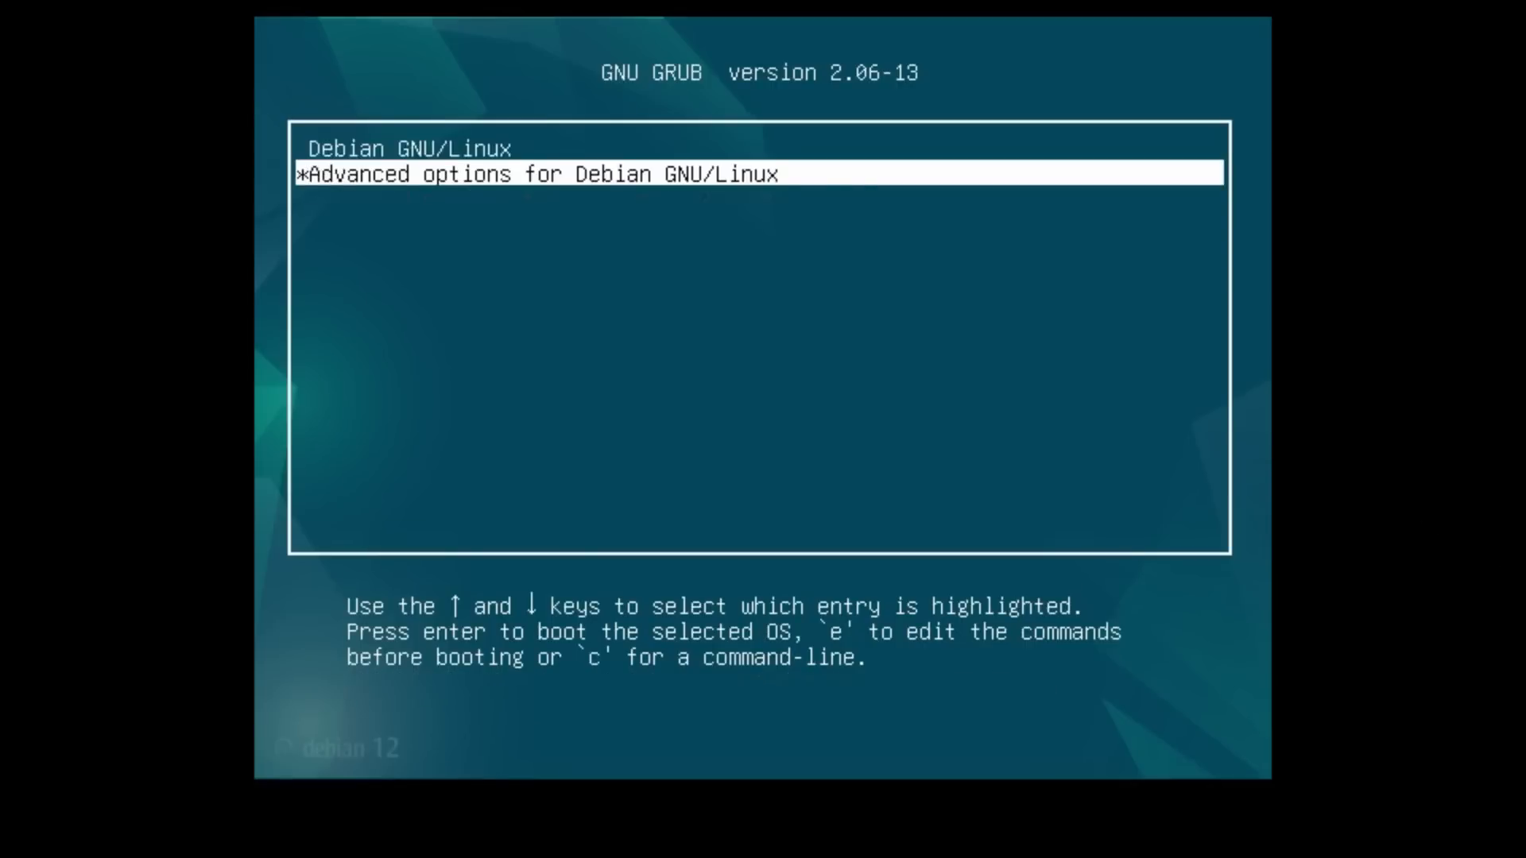
pyautogui.press('Return')
pyautogui.press('Down')
pyautogui.press('Up')
pyautogui.press('Down')
pyautogui.press('Up')
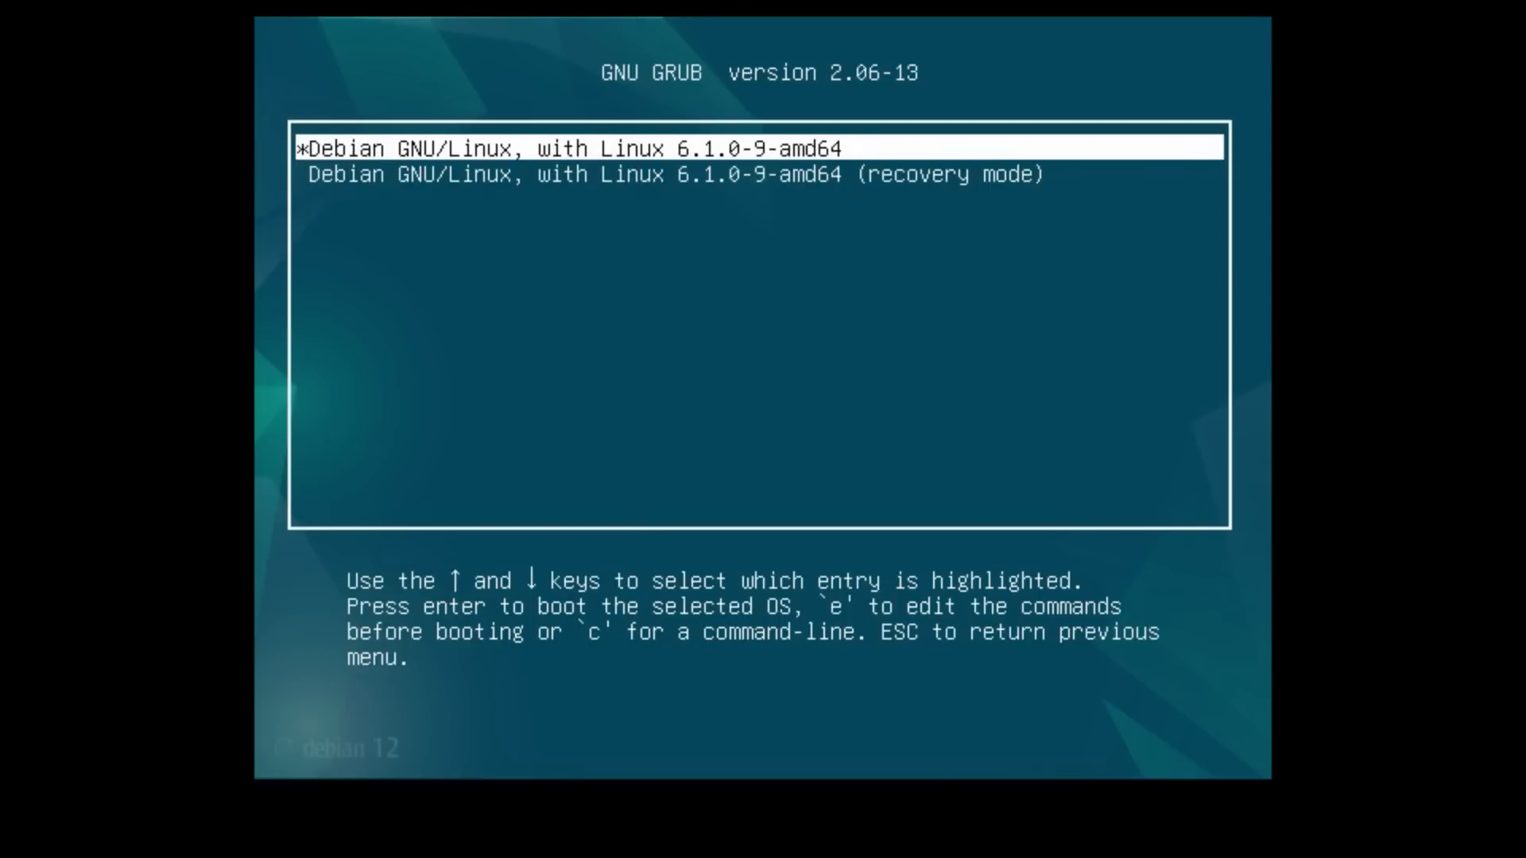
pyautogui.press('Return')
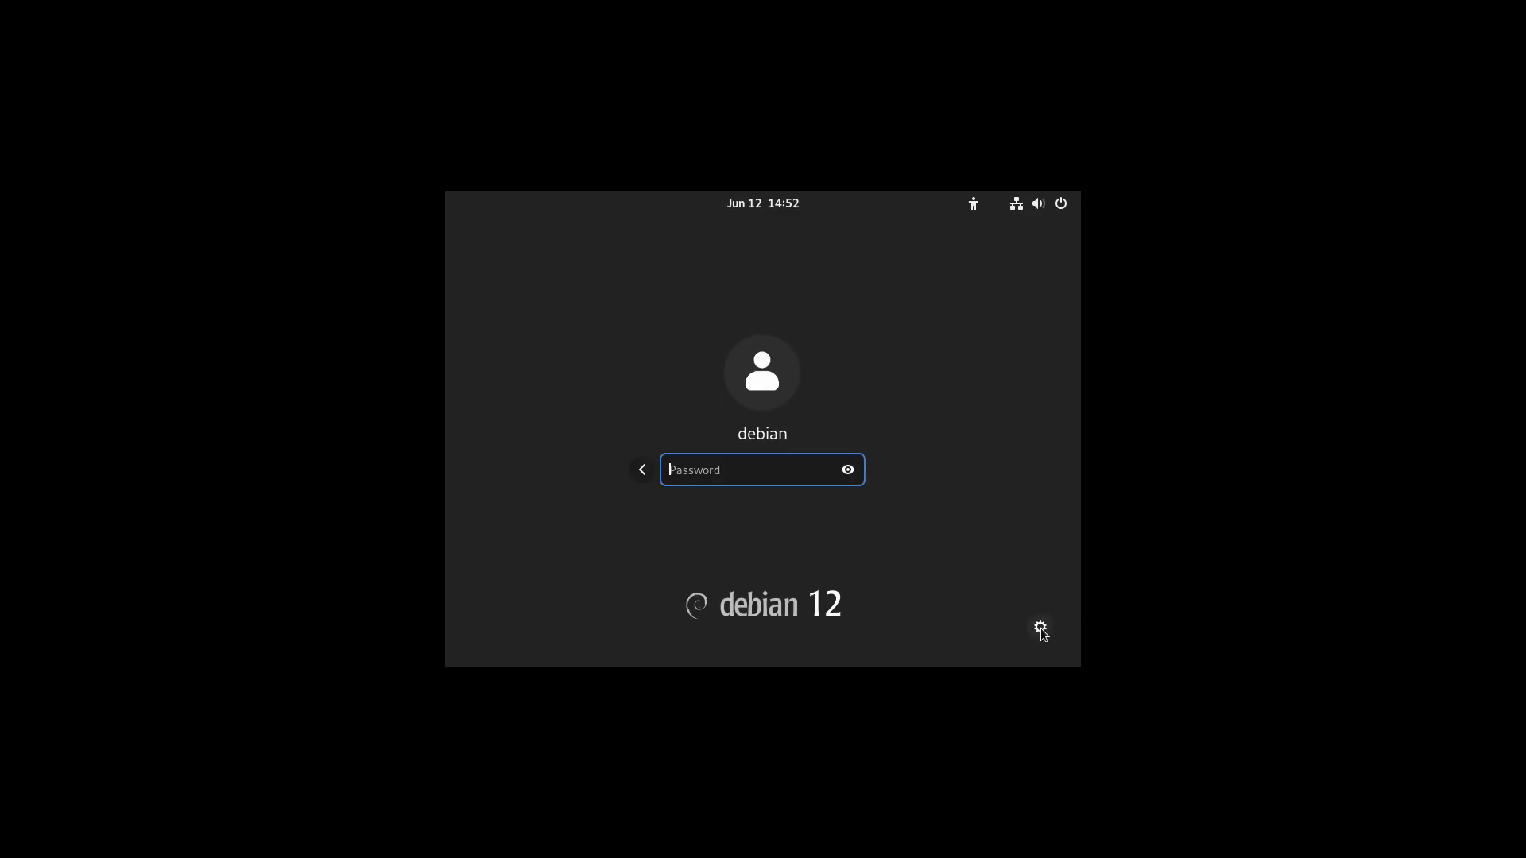
# Step: Check the available desktop session types, keep GNOME, and log in to the debian account with its password
pyautogui.click(1040, 628)
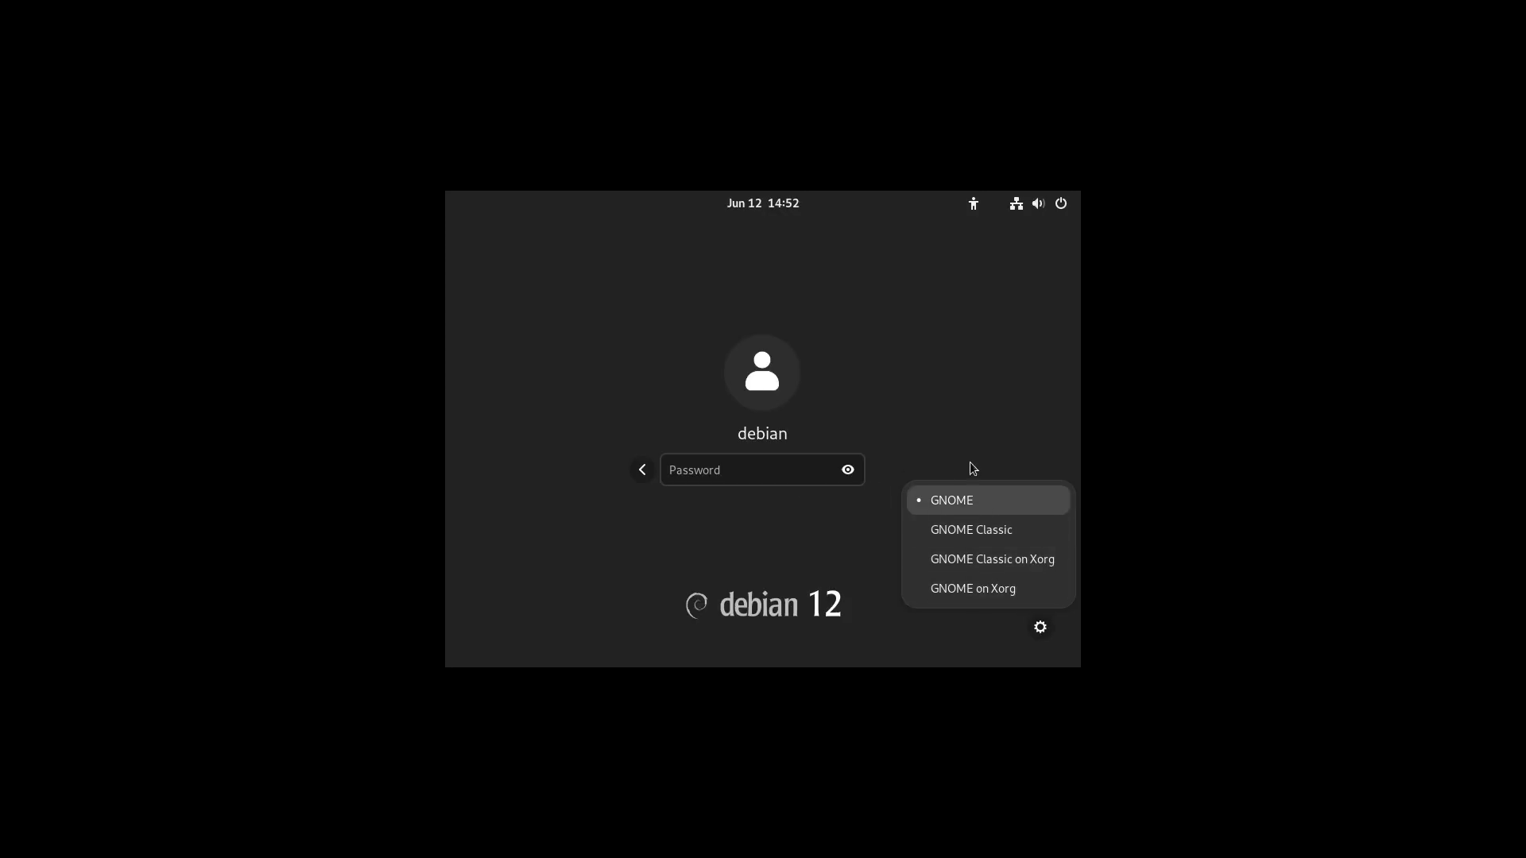
pyautogui.click(731, 466)
pyautogui.write('••••')
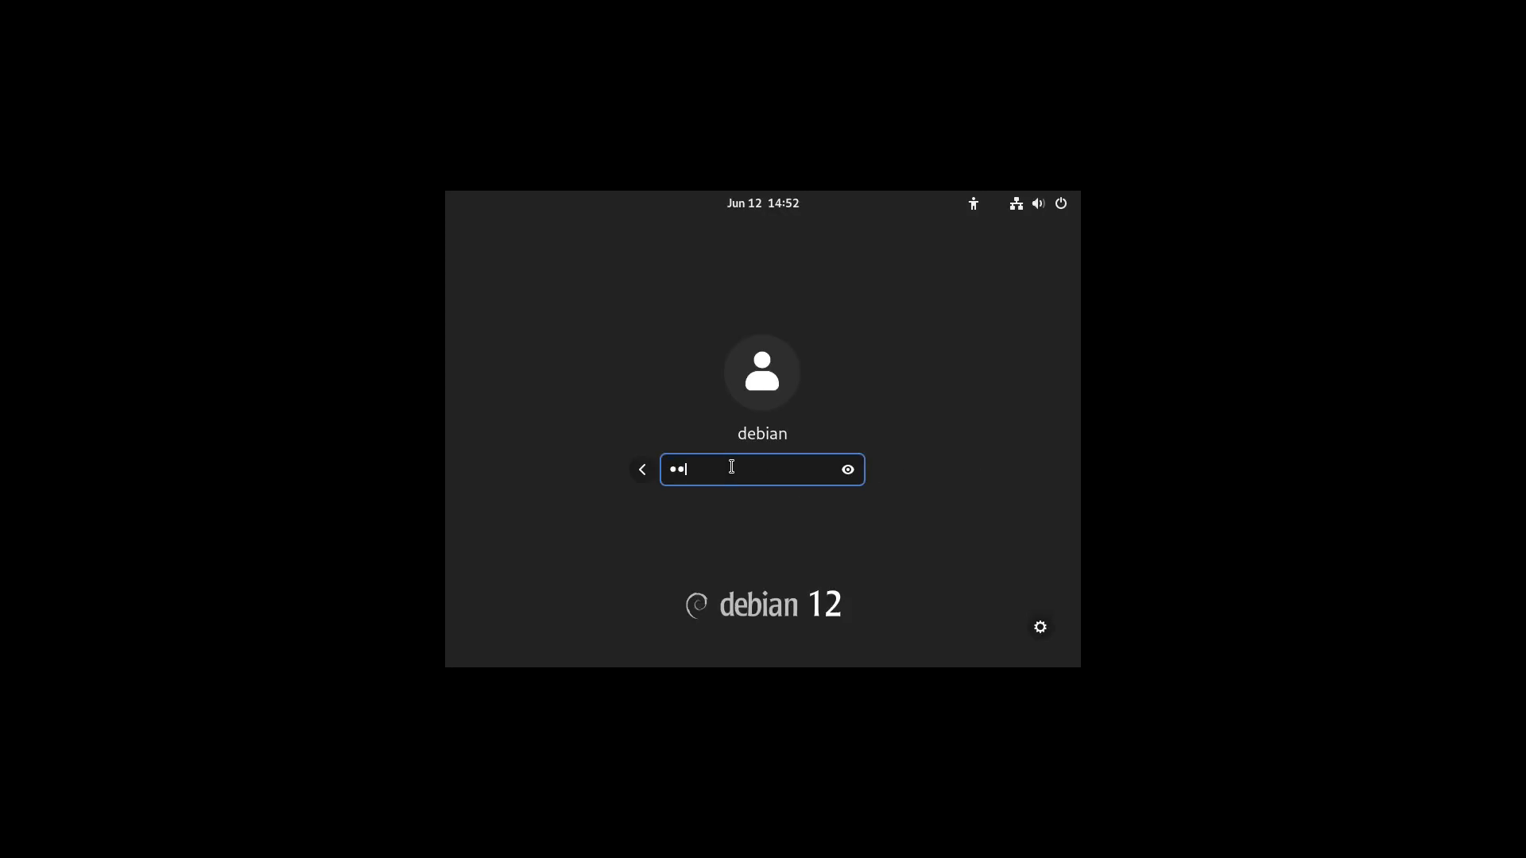
pyautogui.press('Return')
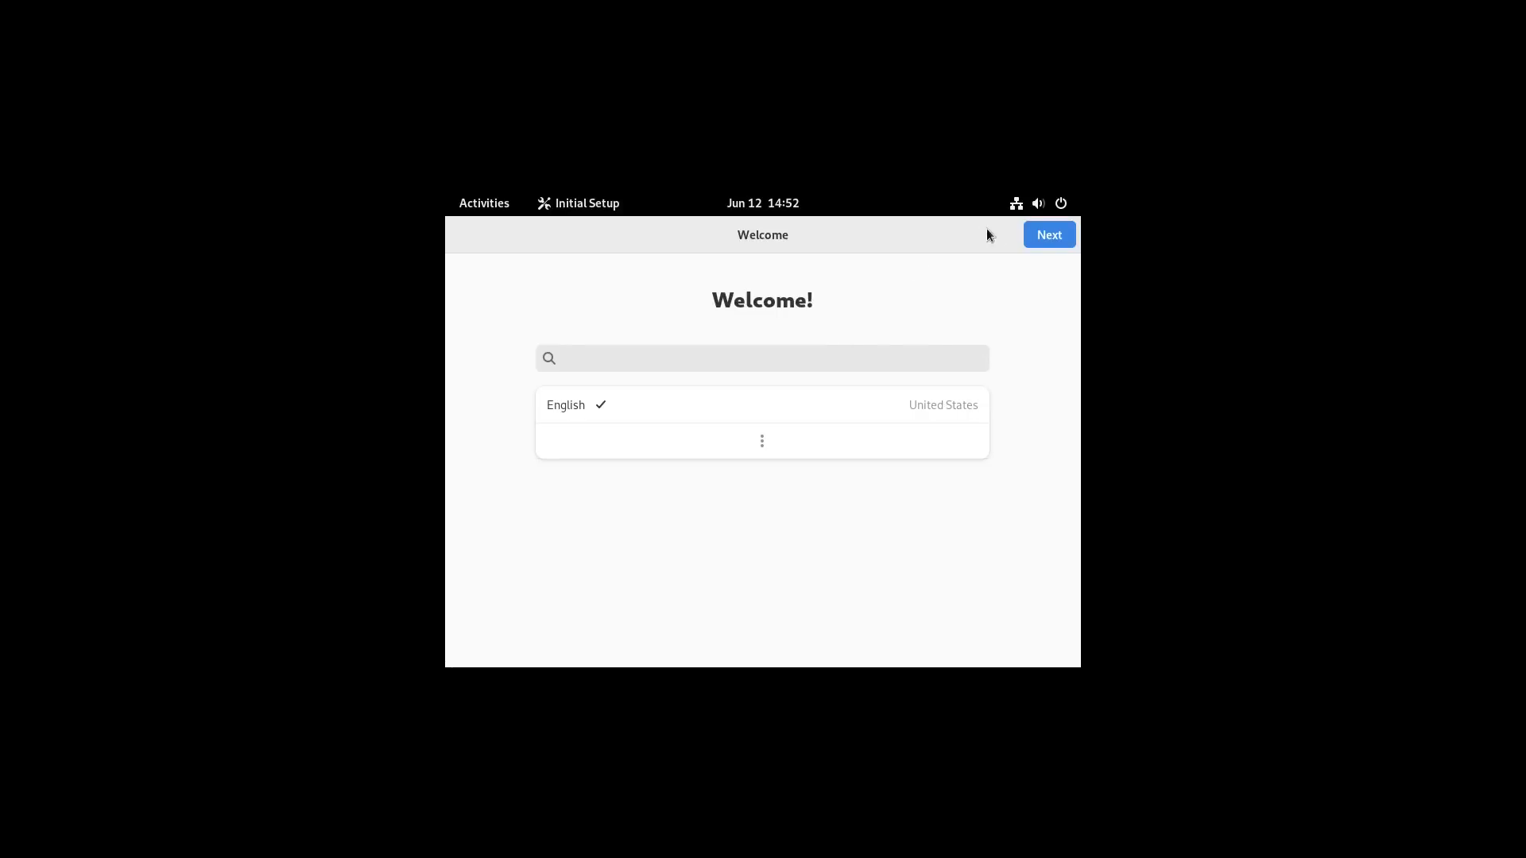
# Step: Complete the initial setup with English and the English (US) keyboard, location services off and online accounts skipped
pyautogui.click(1041, 236)
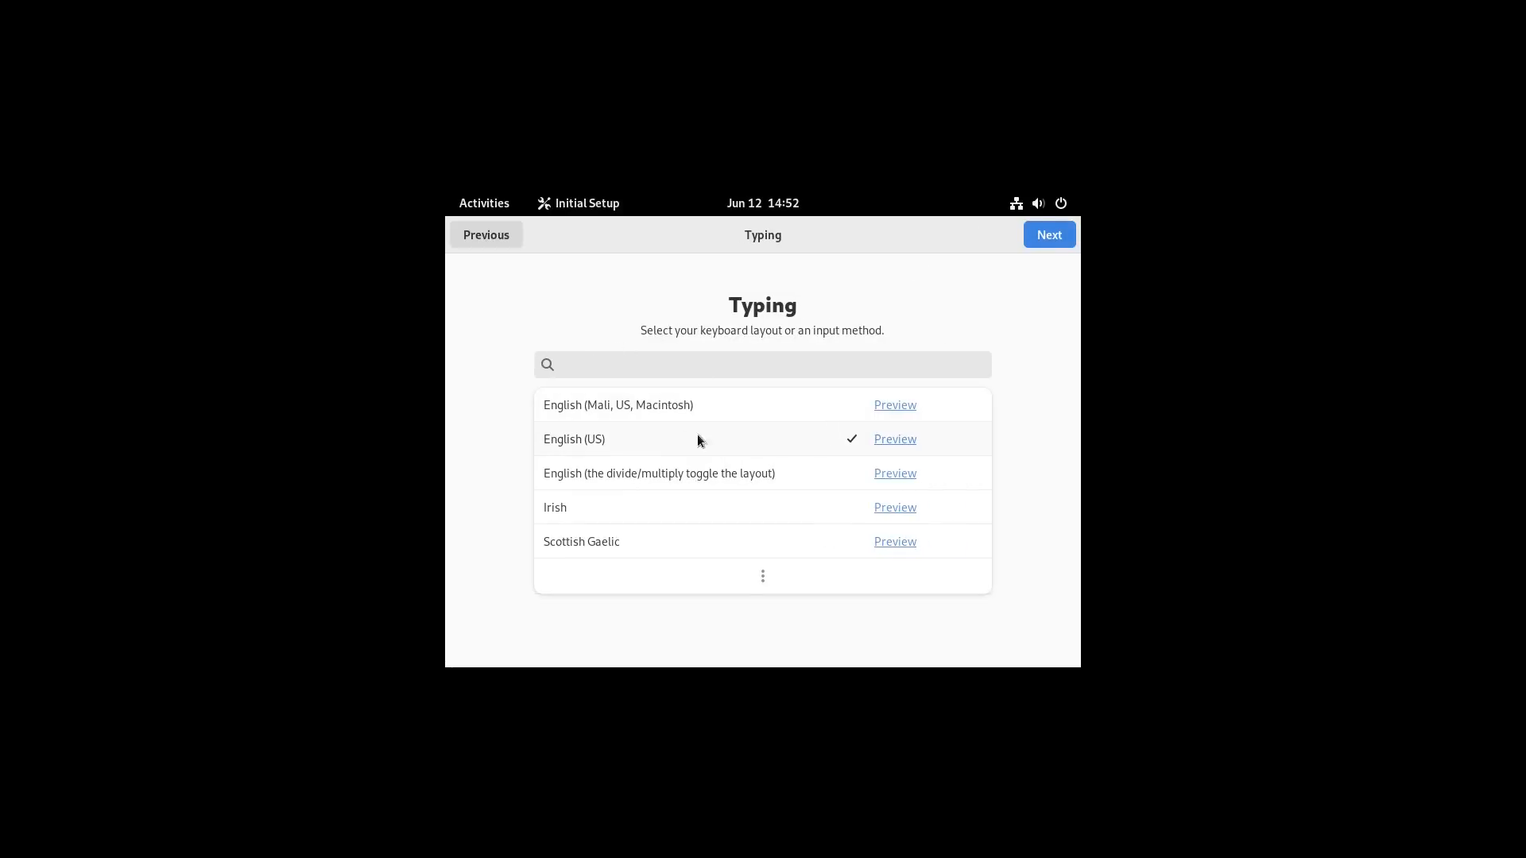
pyautogui.click(1050, 237)
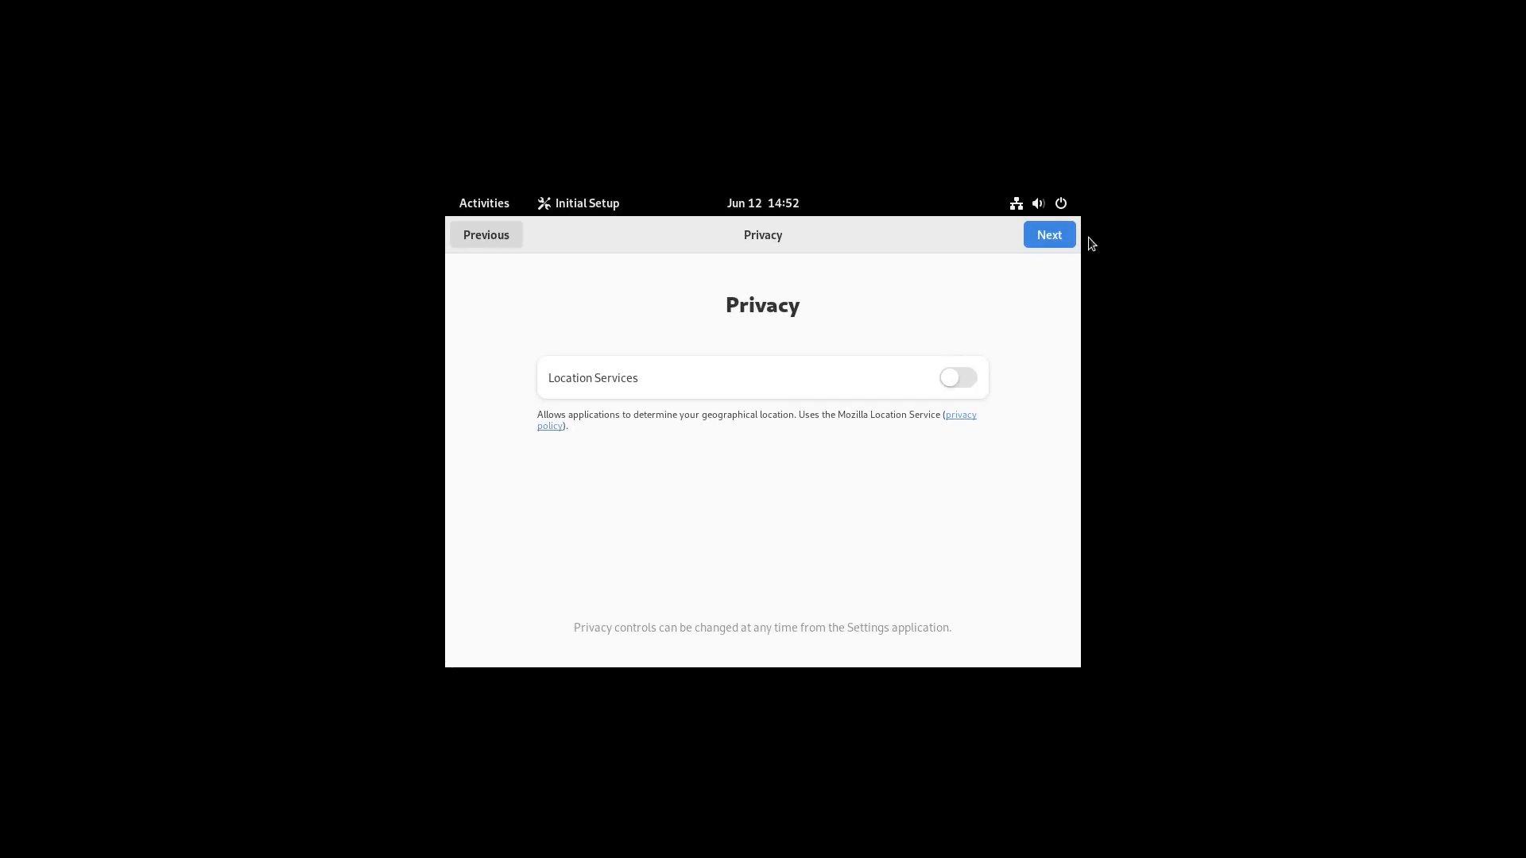
pyautogui.click(1057, 242)
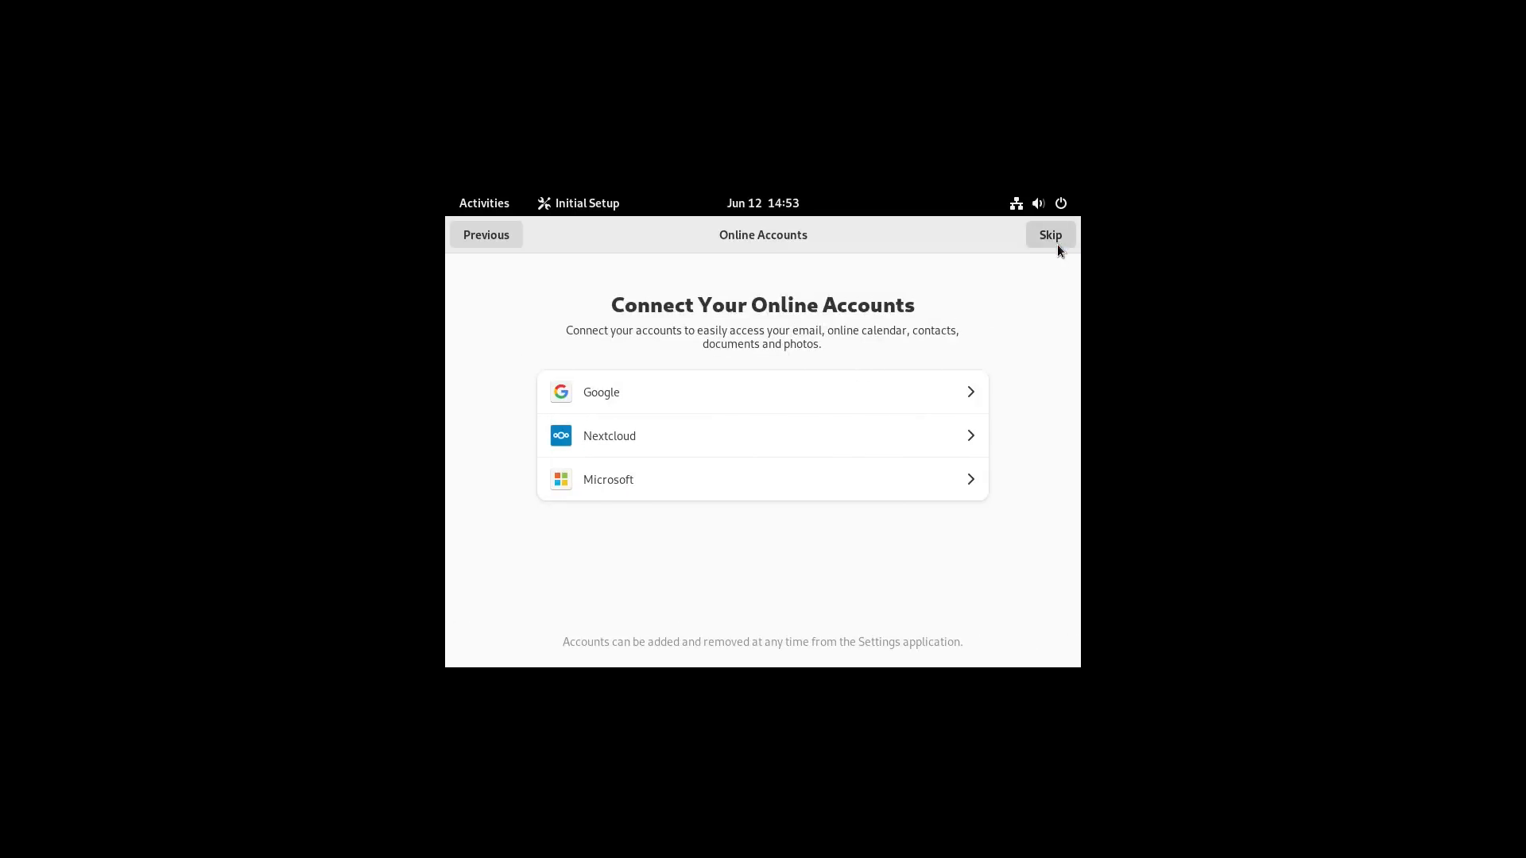
pyautogui.click(1056, 240)
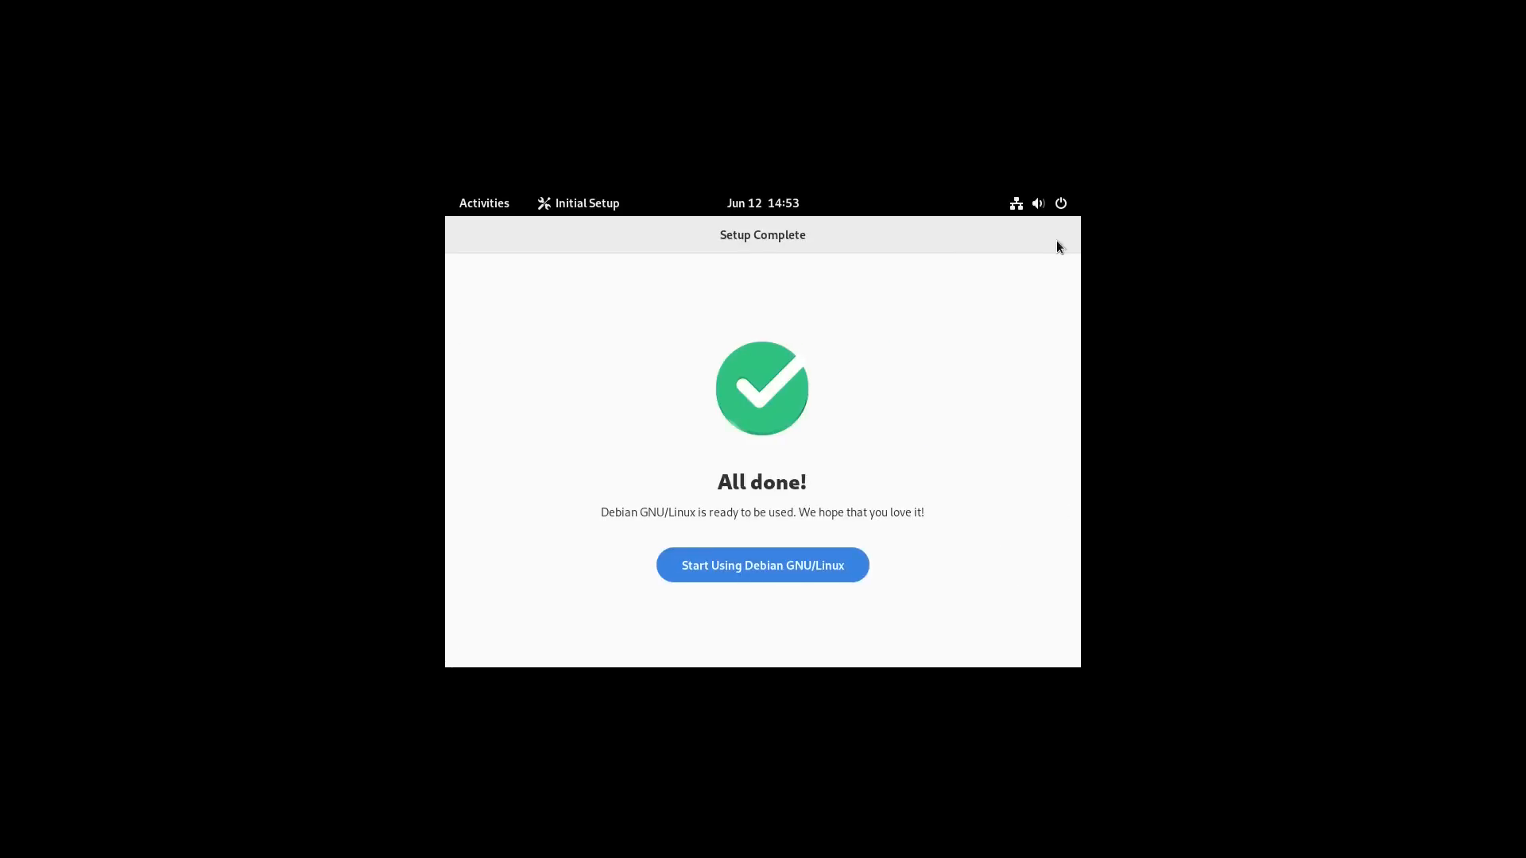
pyautogui.click(770, 565)
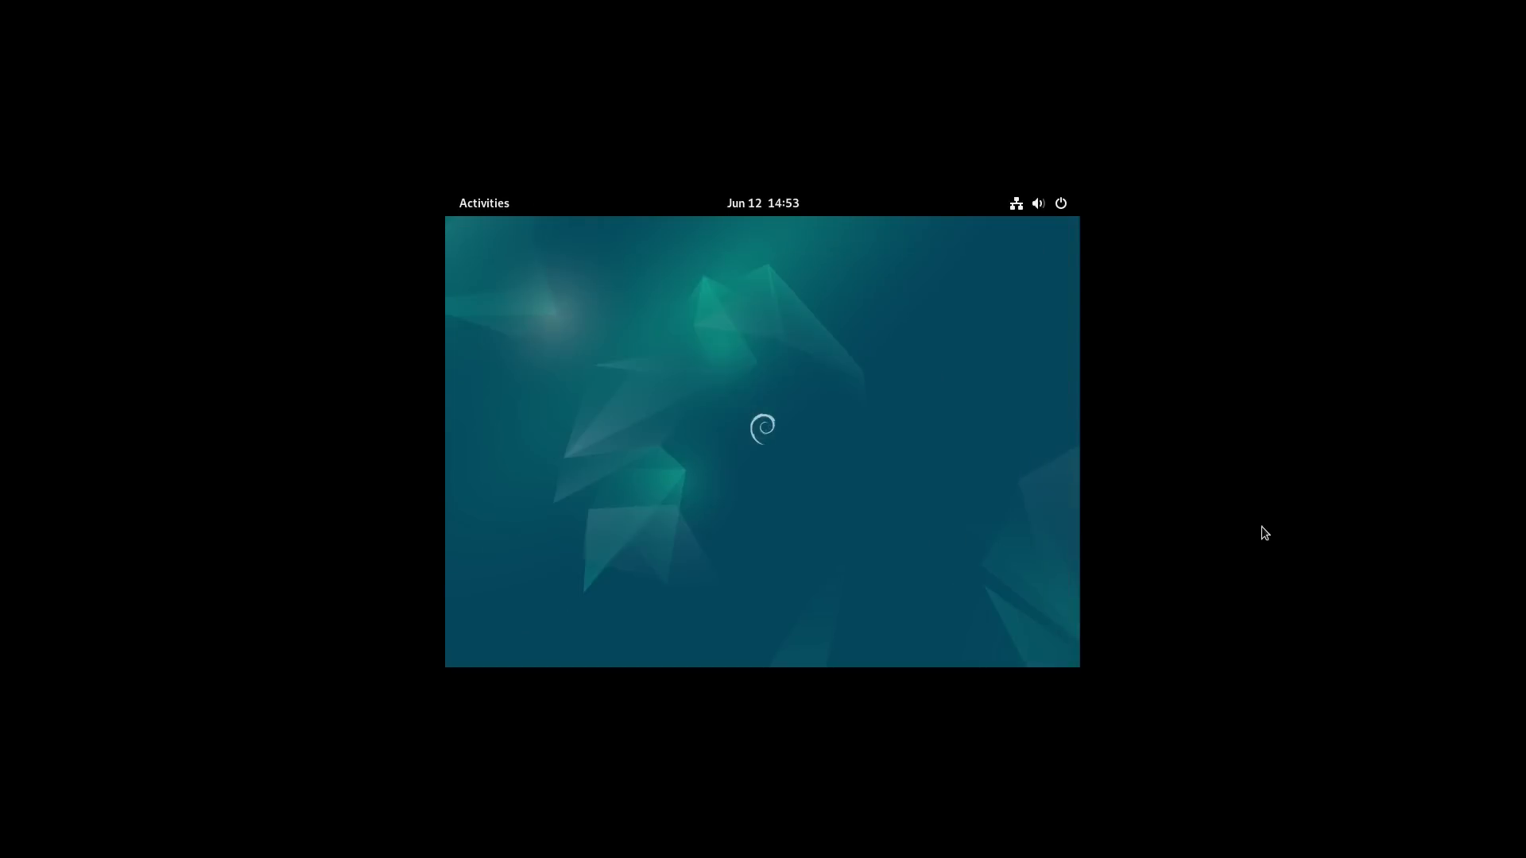
# Step: Open the display settings from the desktop
pyautogui.rightClick(716, 307)
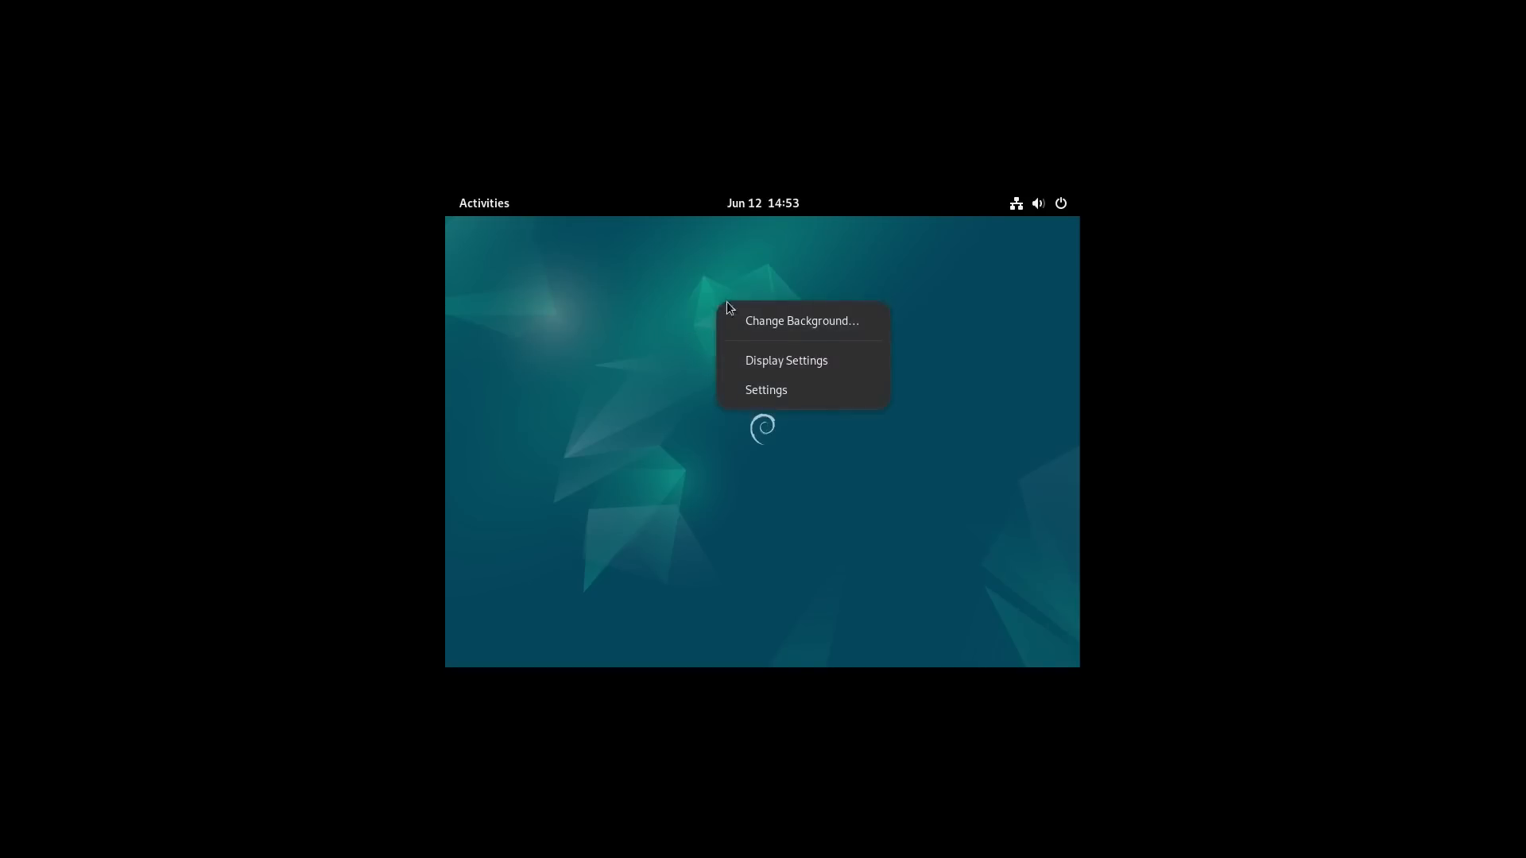
pyautogui.click(827, 357)
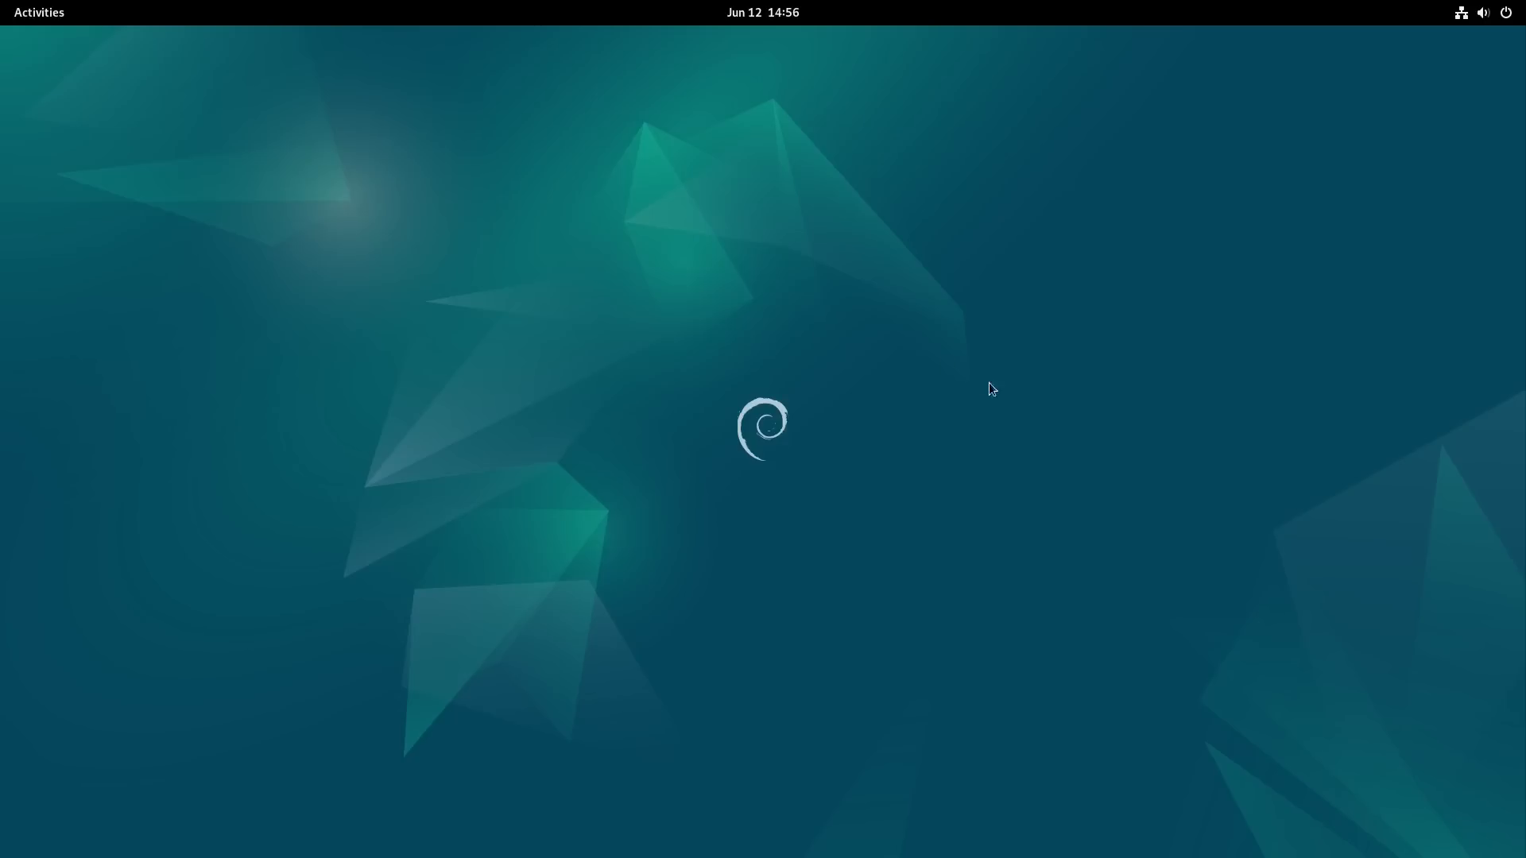
# Step: Search the installed applications for "term" and open Terminal
pyautogui.click(36, 22)
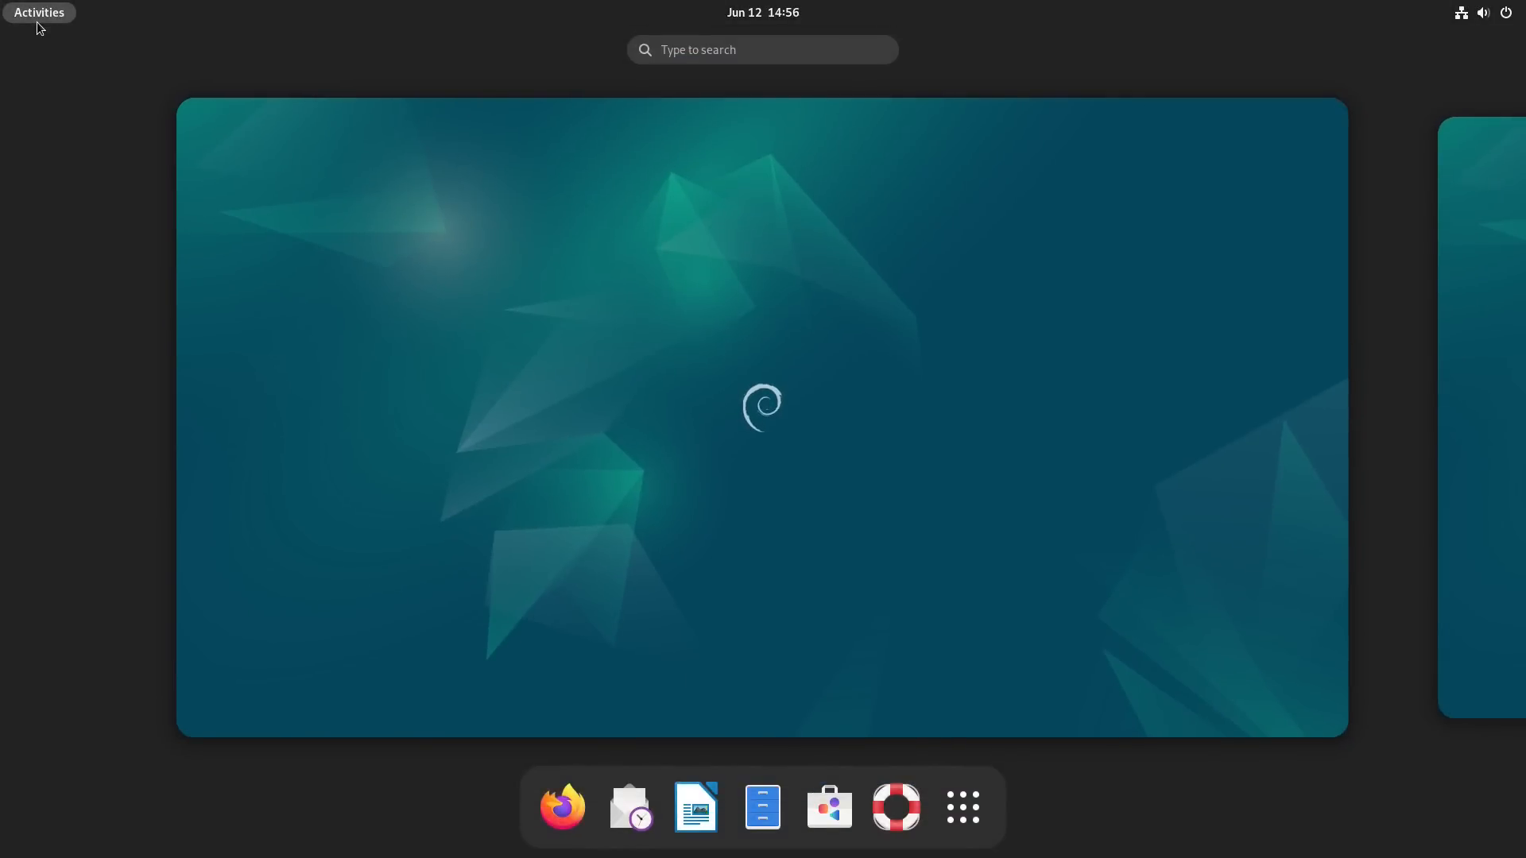
pyautogui.click(37, 22)
pyautogui.click(36, 21)
pyautogui.write('term')
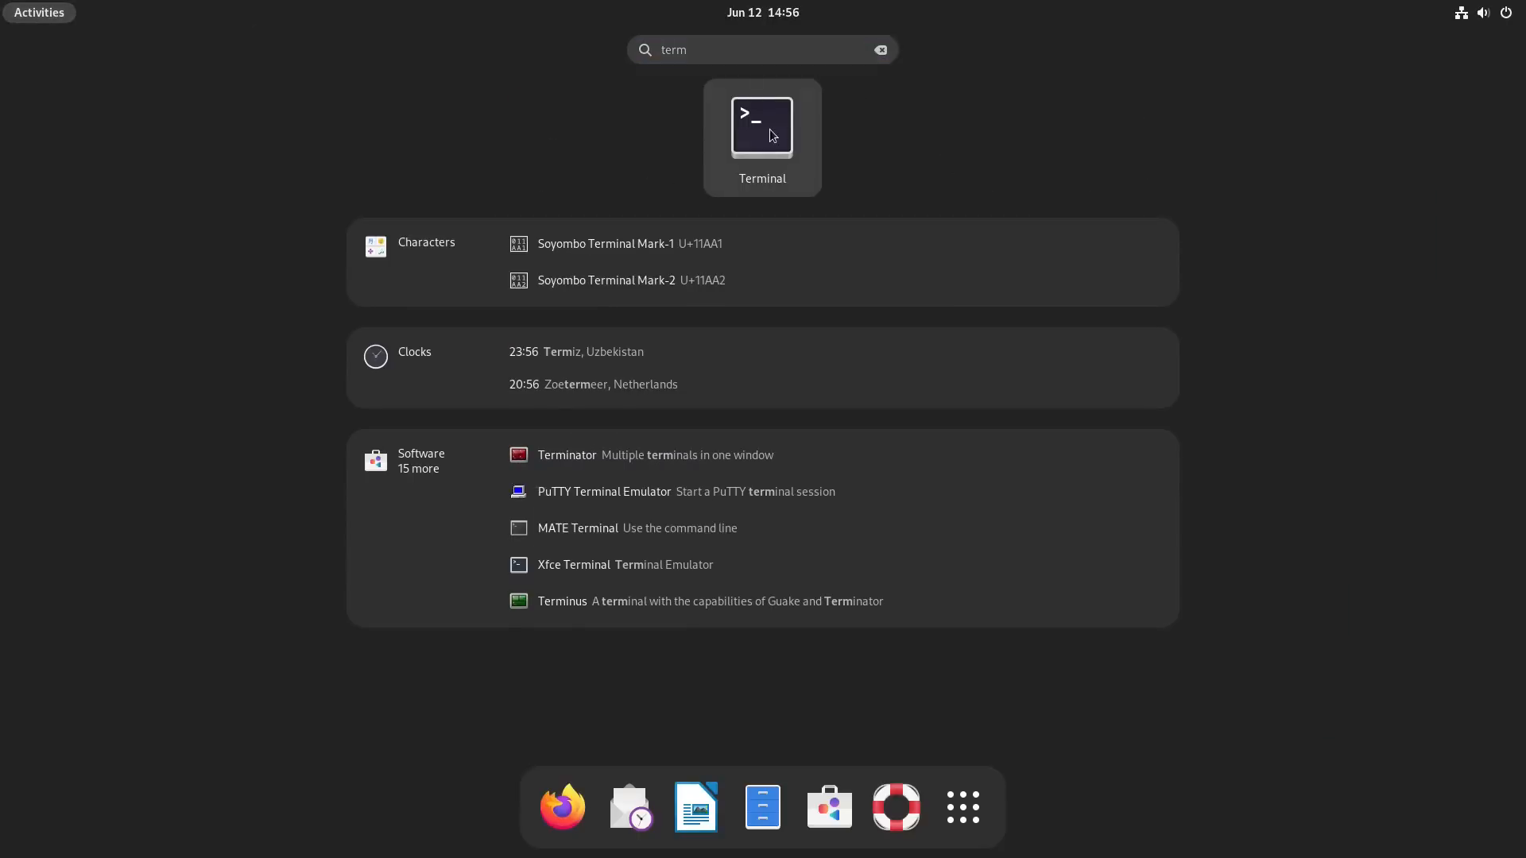
pyautogui.click(770, 129)
# Step: Check the installed GNOME Shell version with gnome-shell --version, and exit the terminal
pyautogui.write('gnome')
pyautogui.write('-sho')
pyautogui.write('el')
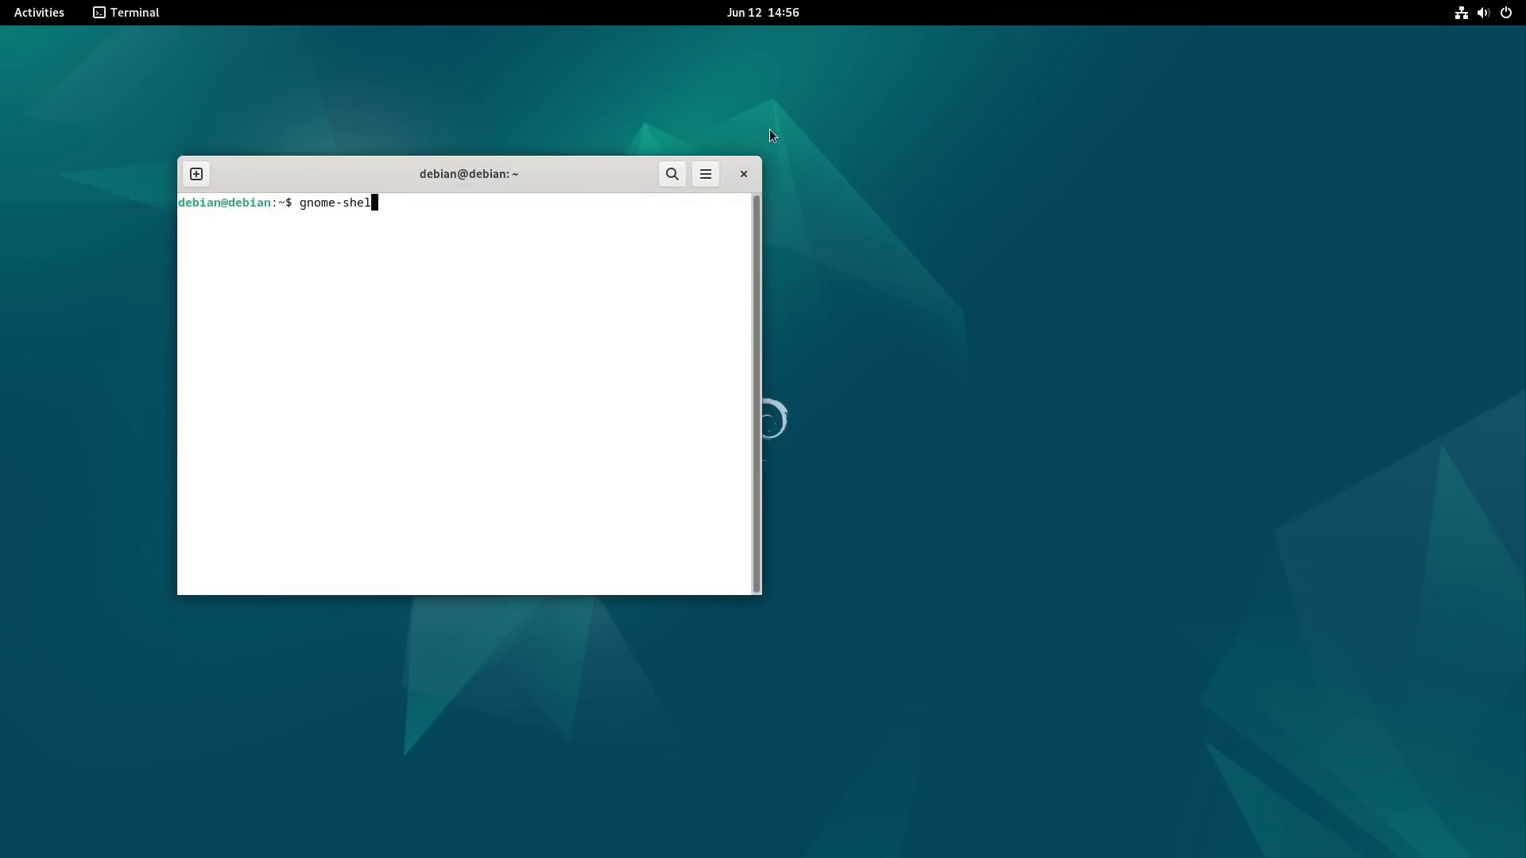
pyautogui.write('l --version')
pyautogui.press('Return')
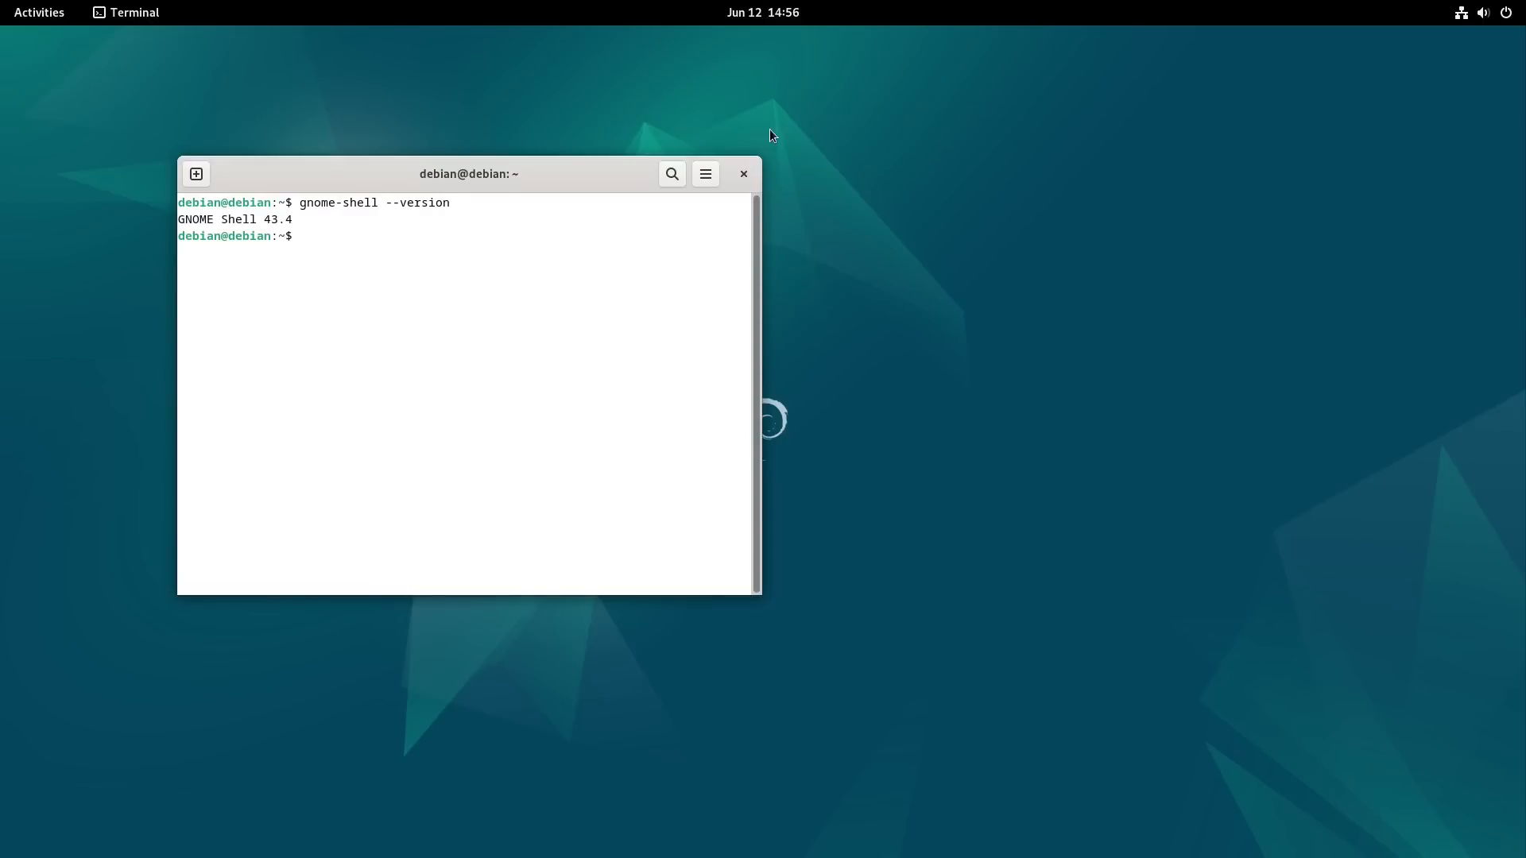
pyautogui.write('exit')
pyautogui.press('Return')
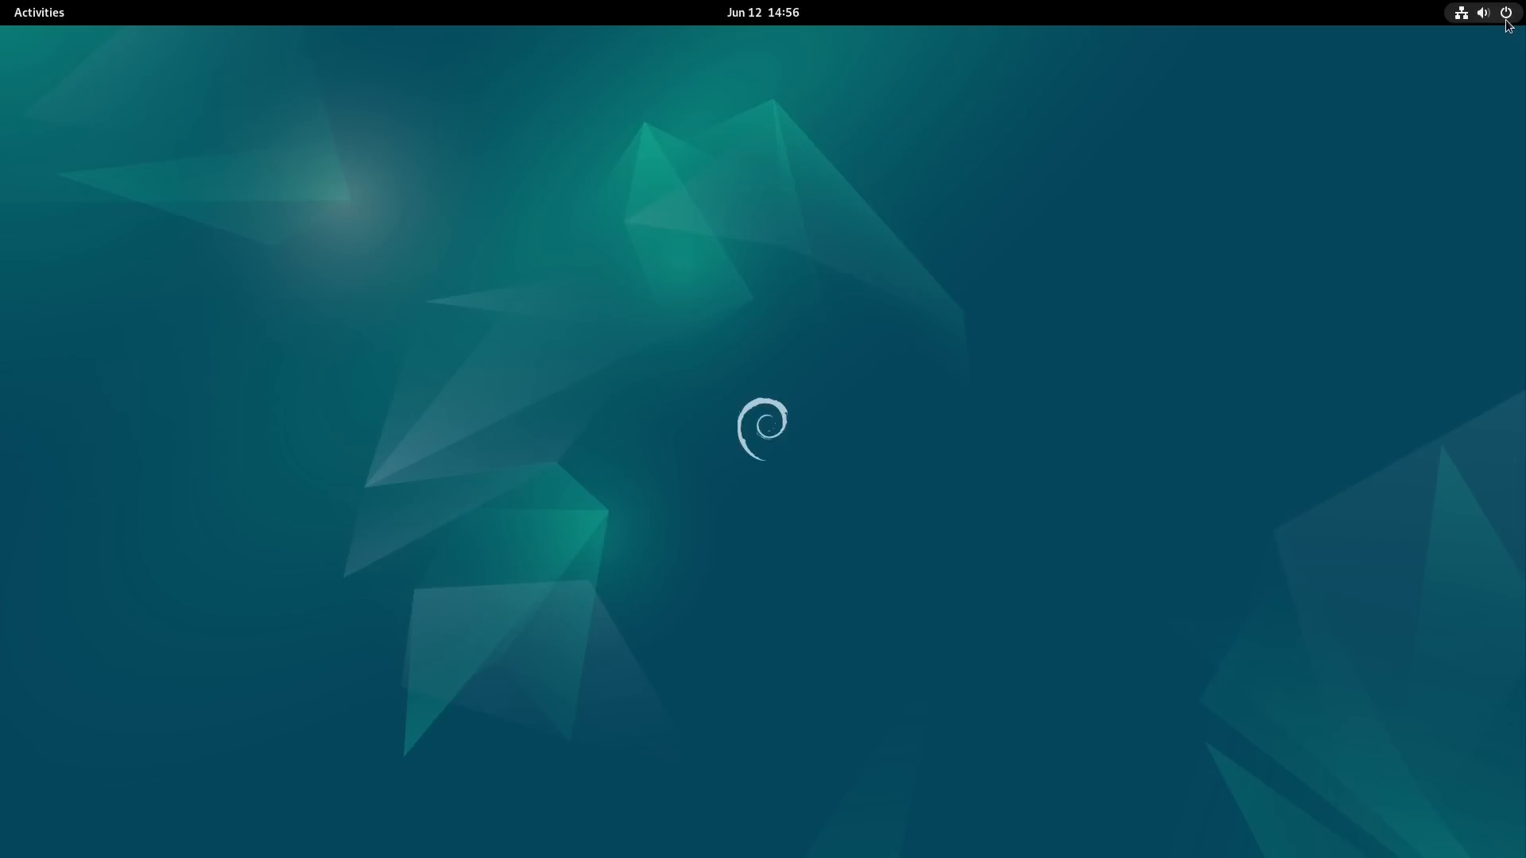
# Step: Show all installed applications, open the 2048 game for a look and close it
pyautogui.click(53, 19)
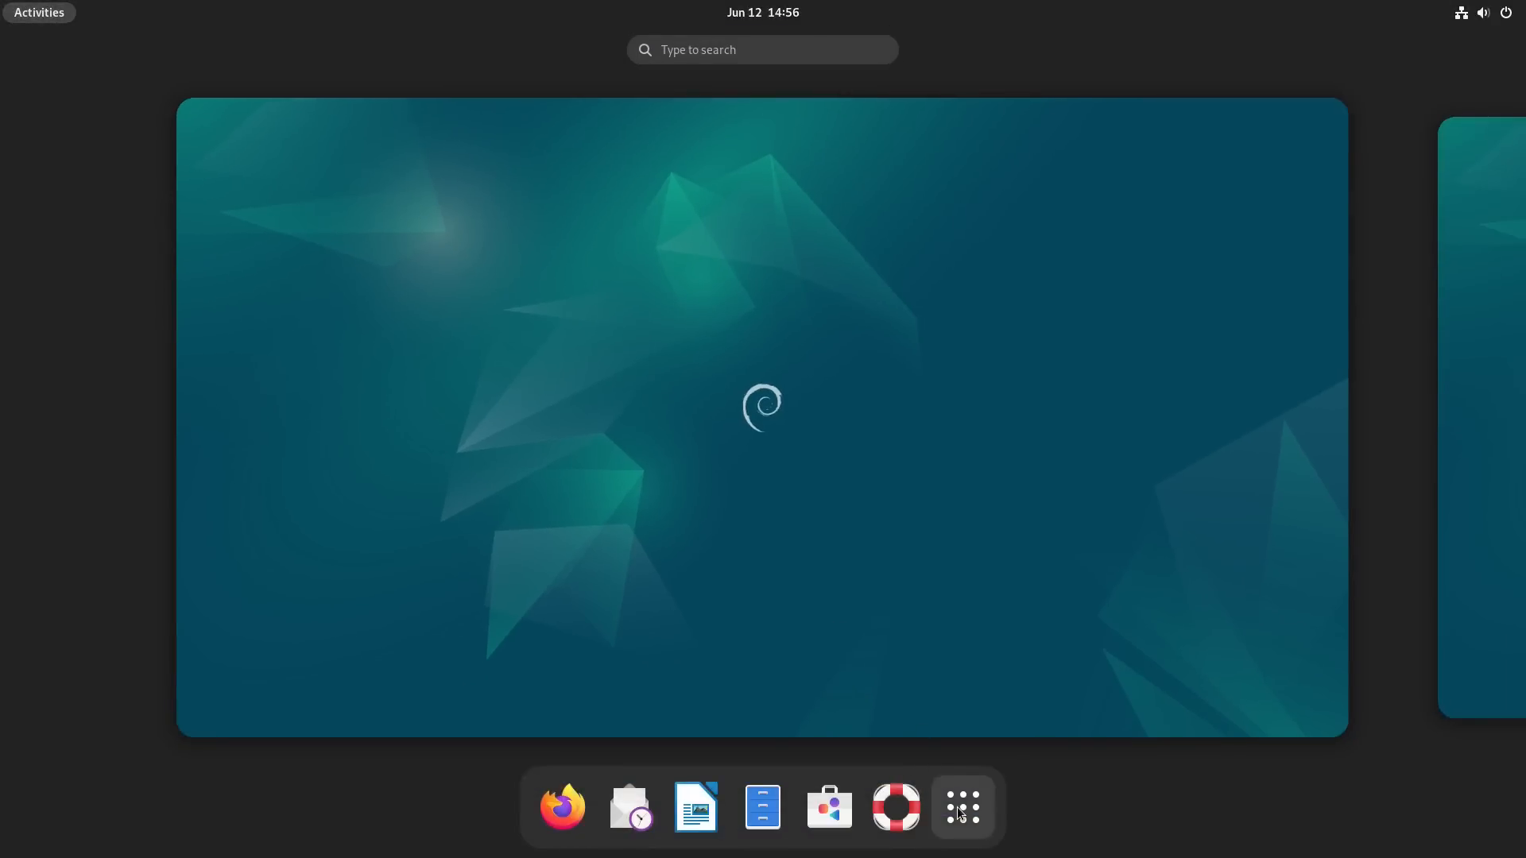
pyautogui.click(961, 808)
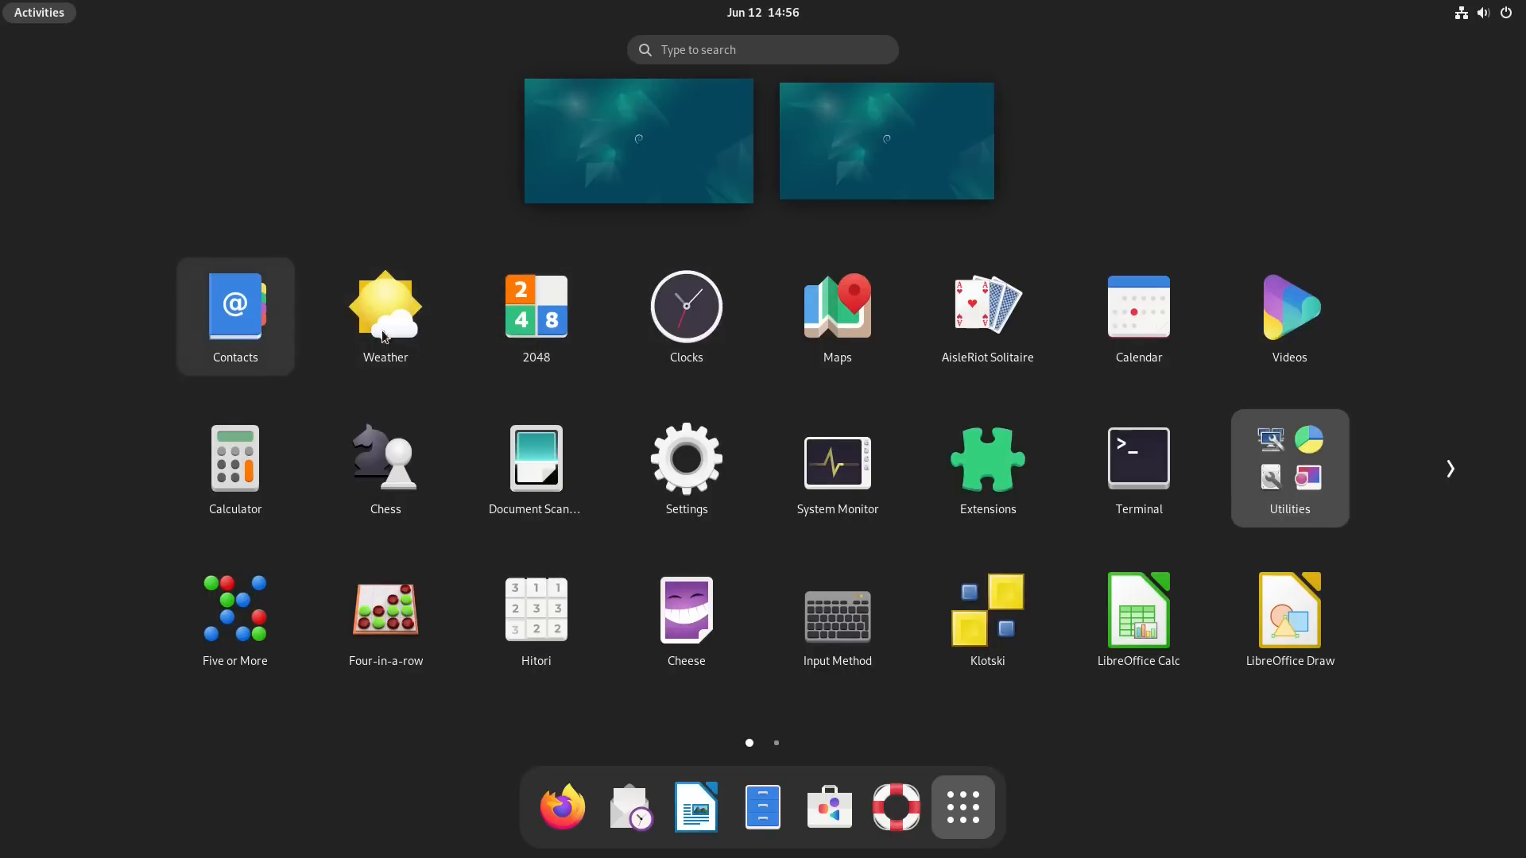
pyautogui.click(585, 339)
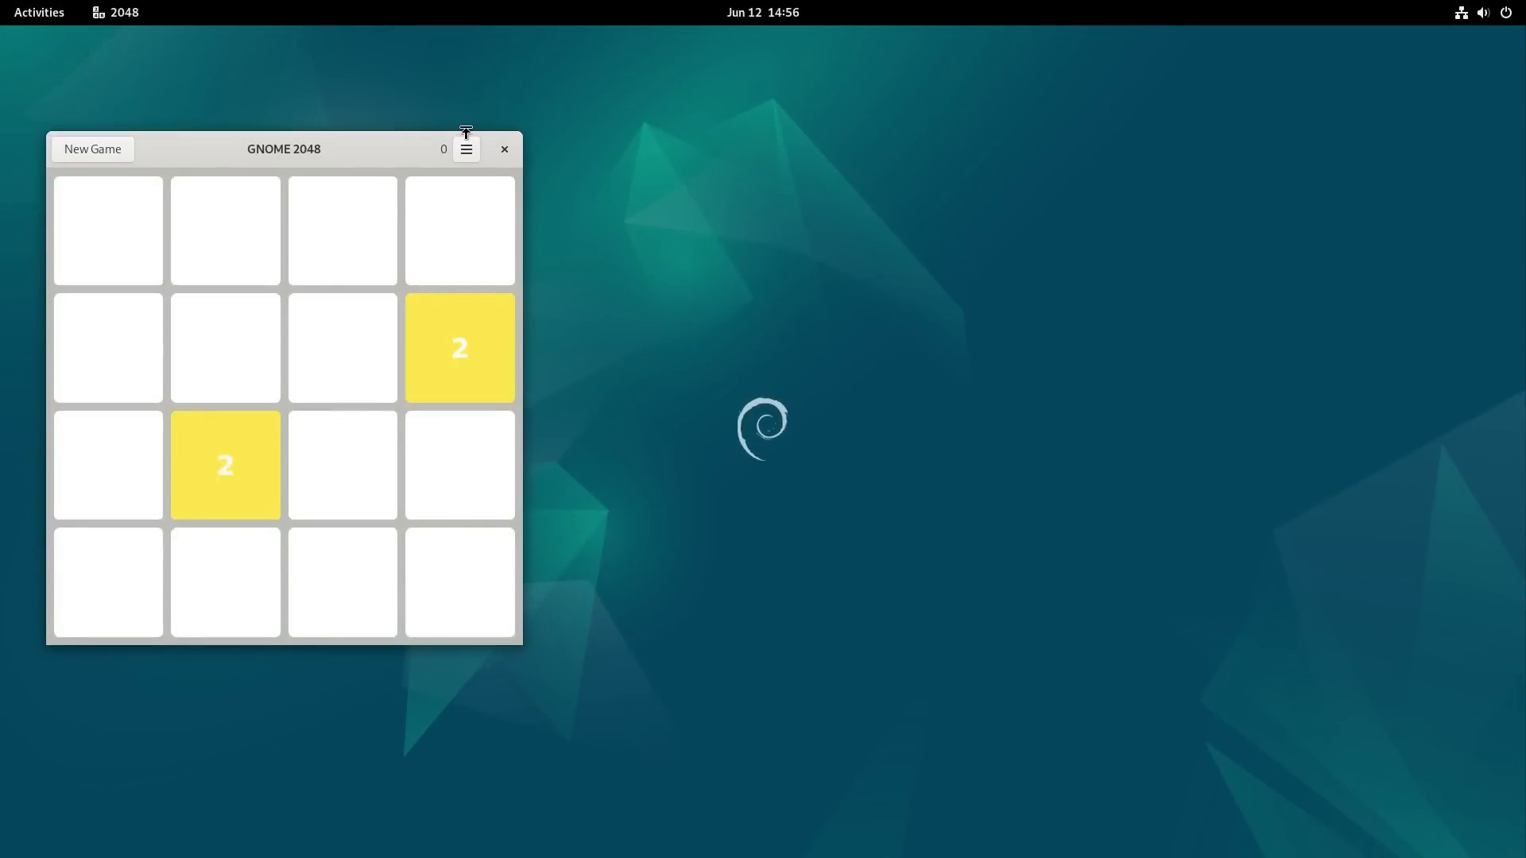
pyautogui.click(504, 150)
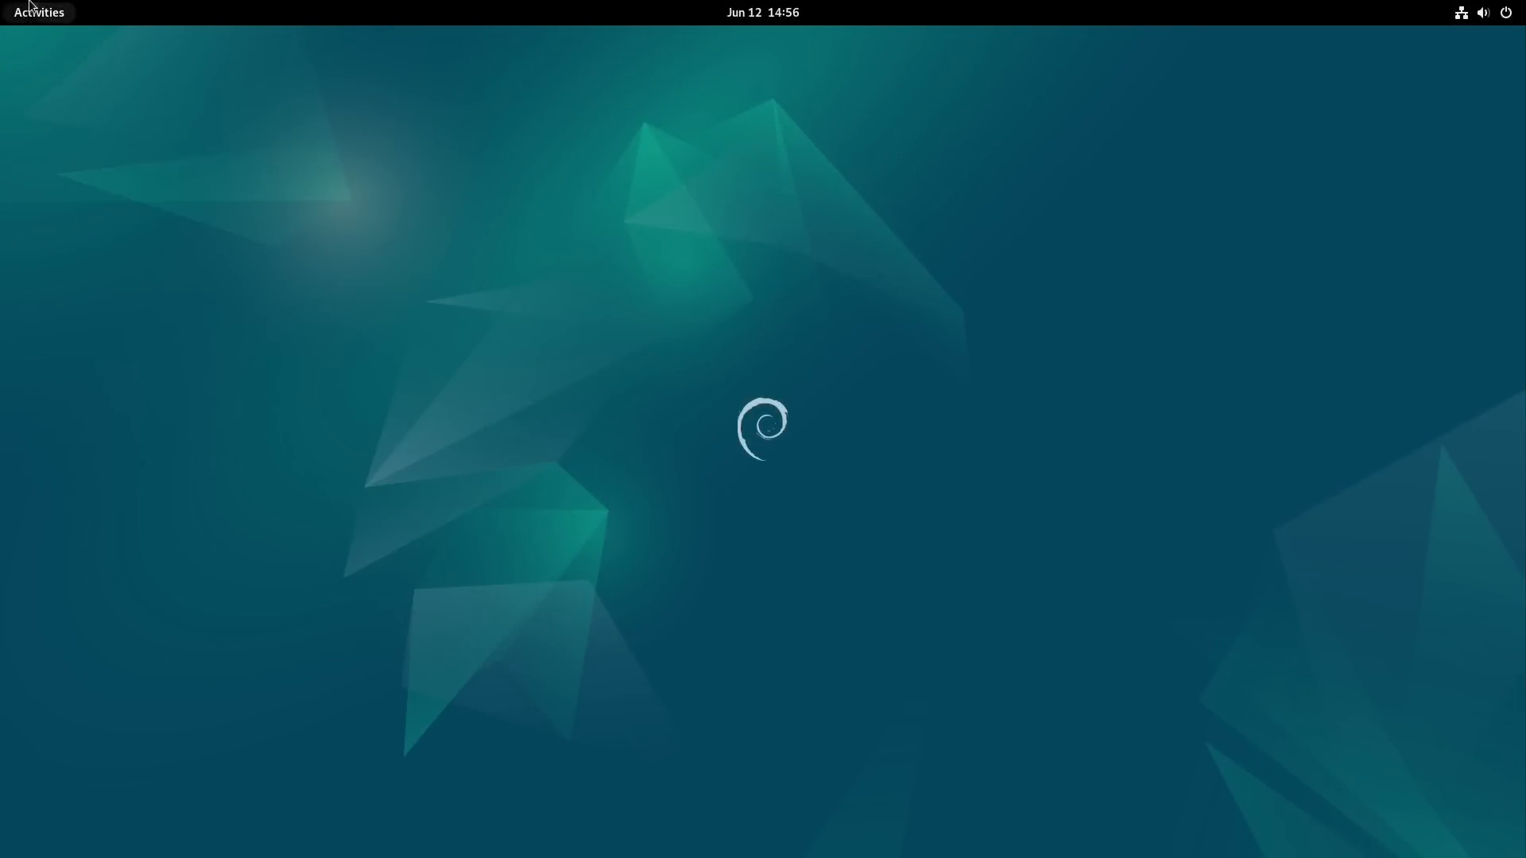
# Step: Open the Utilities folder among the installed applications and look through both of its pages
pyautogui.click(53, 17)
pyautogui.click(962, 808)
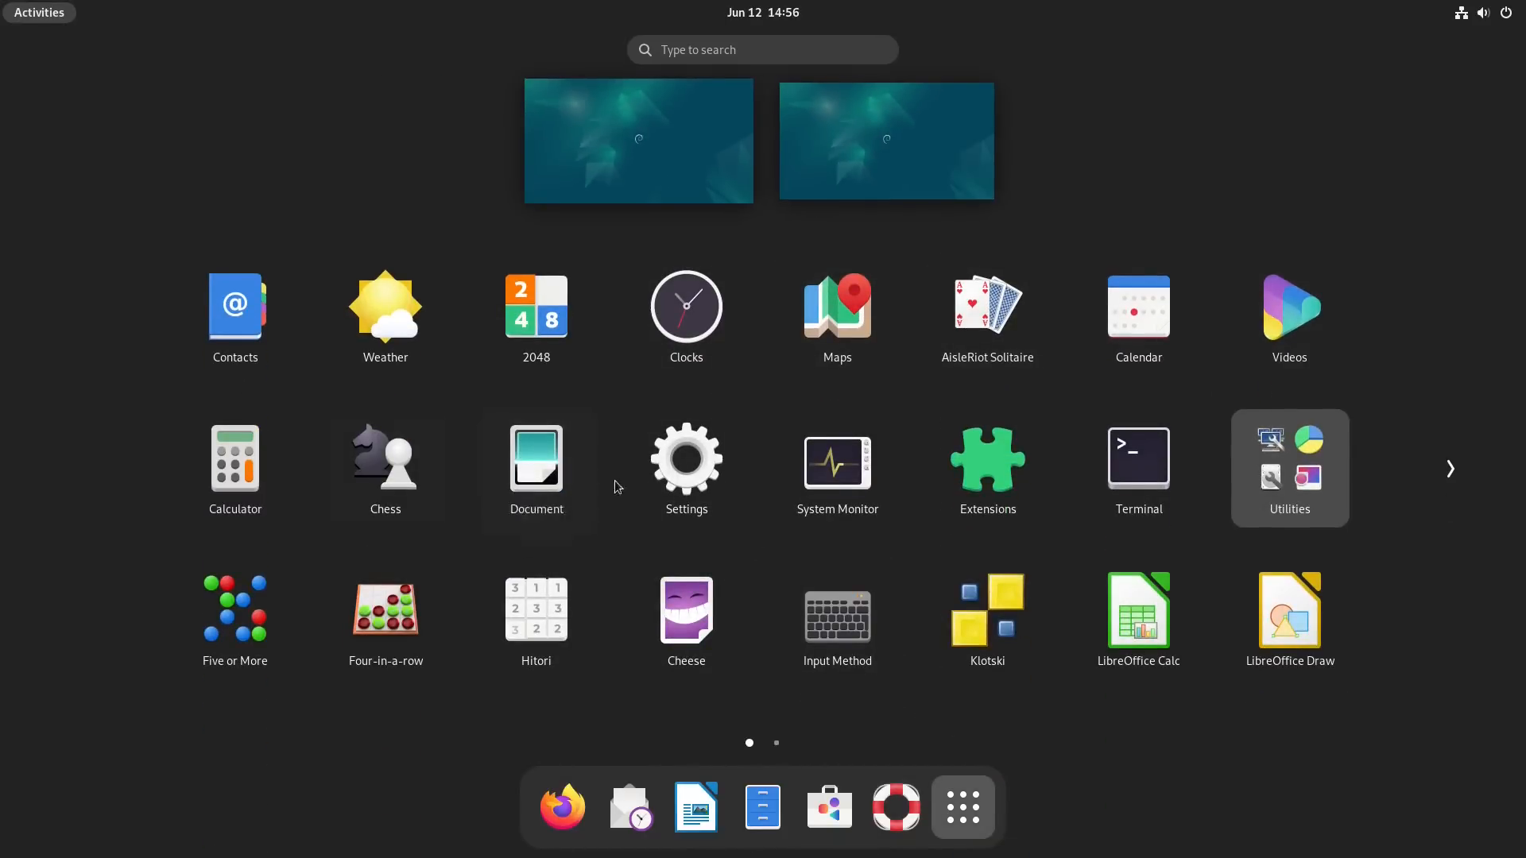
pyautogui.click(1249, 479)
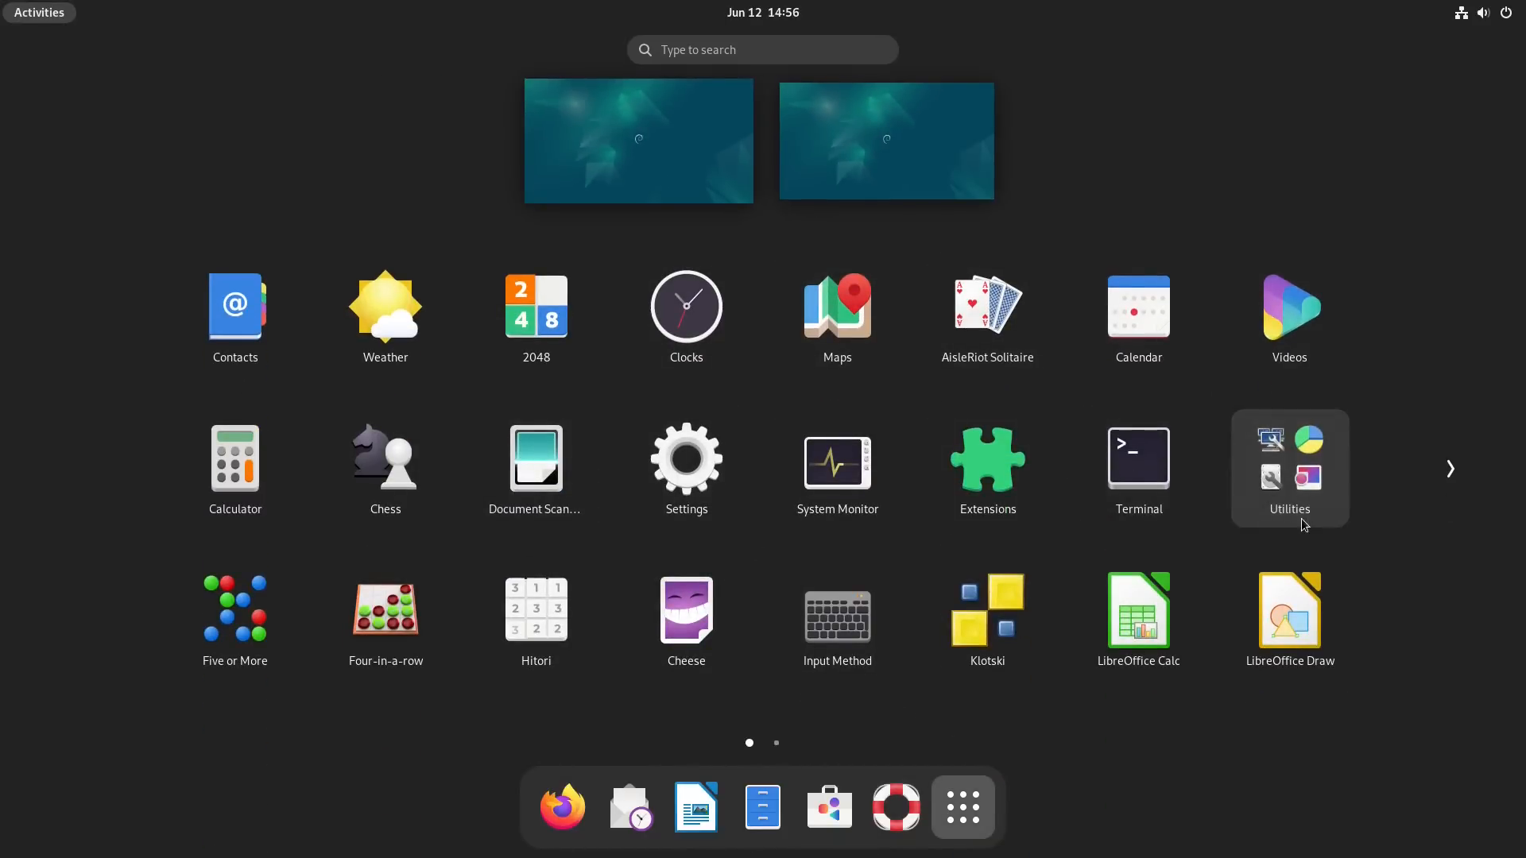
pyautogui.scroll(-1, 912, 477)
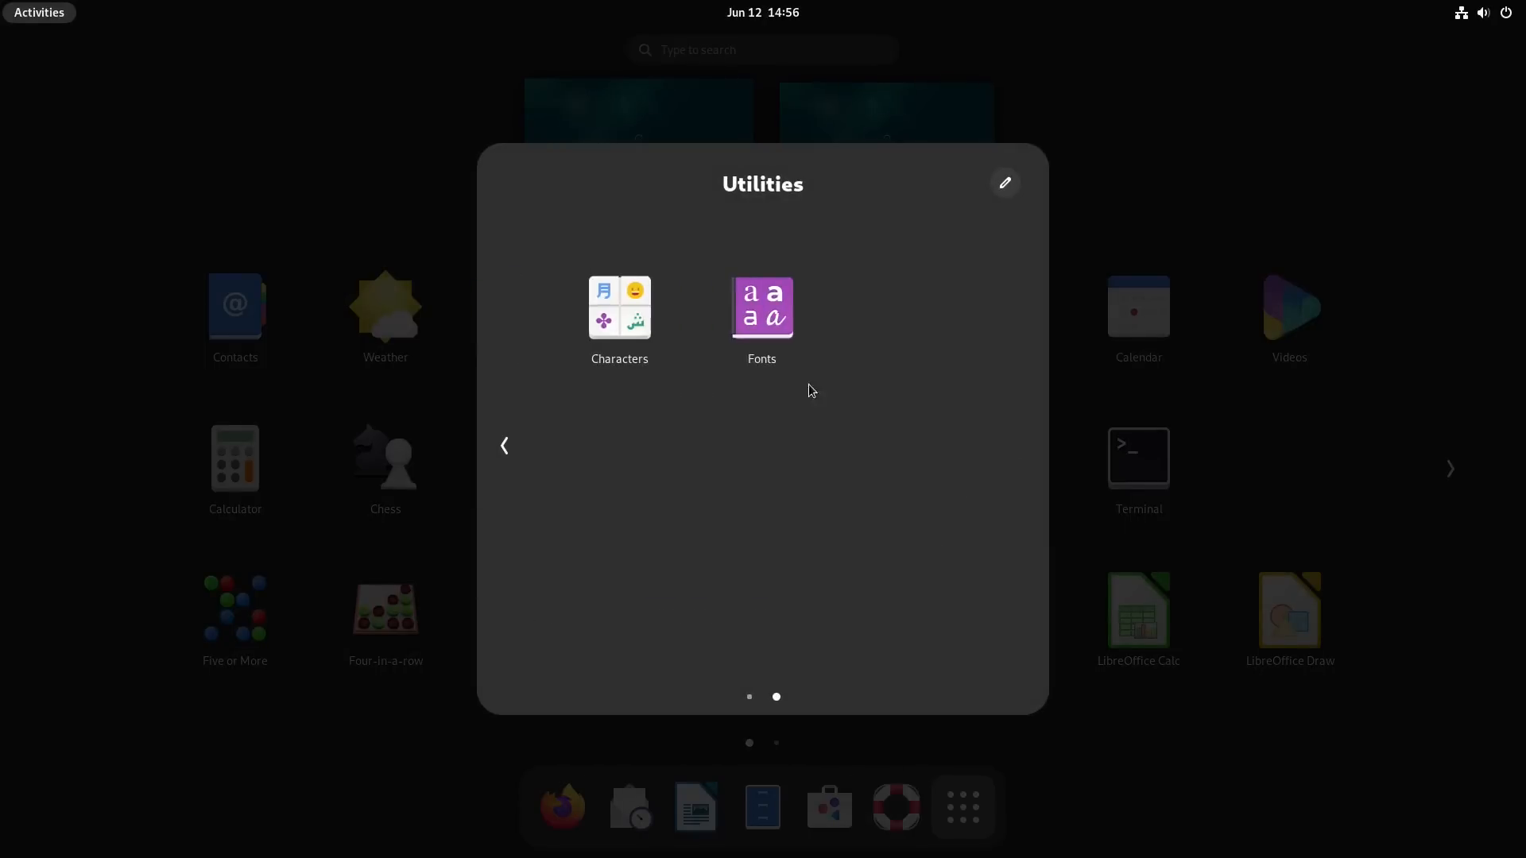
pyautogui.scroll(1, 696, 349)
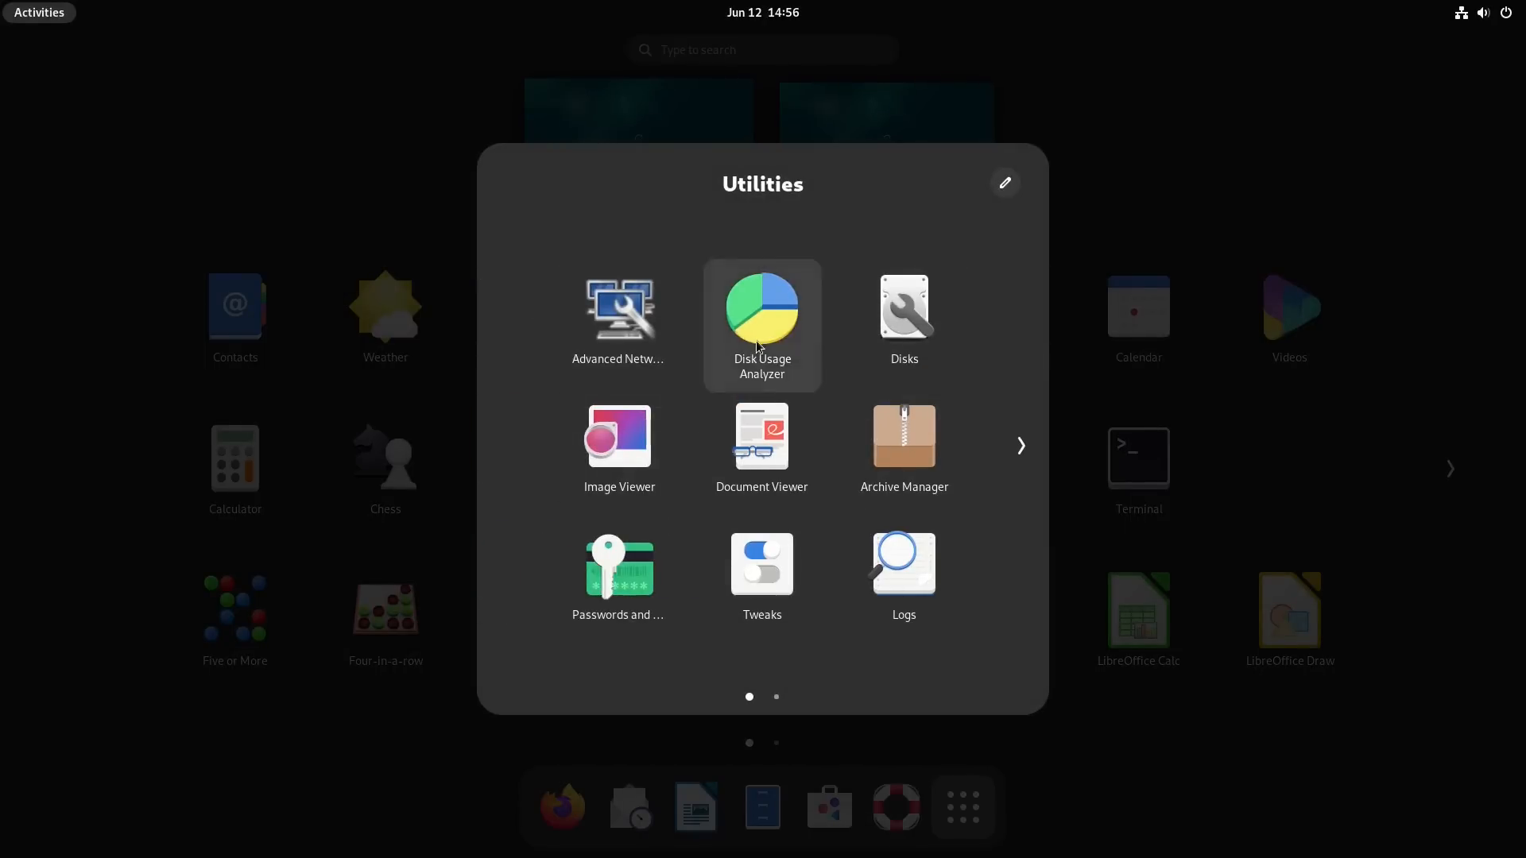
# Step: Open Tweaks from the Utilities folder and turn on Over-Amplification in the general settings
pyautogui.click(803, 592)
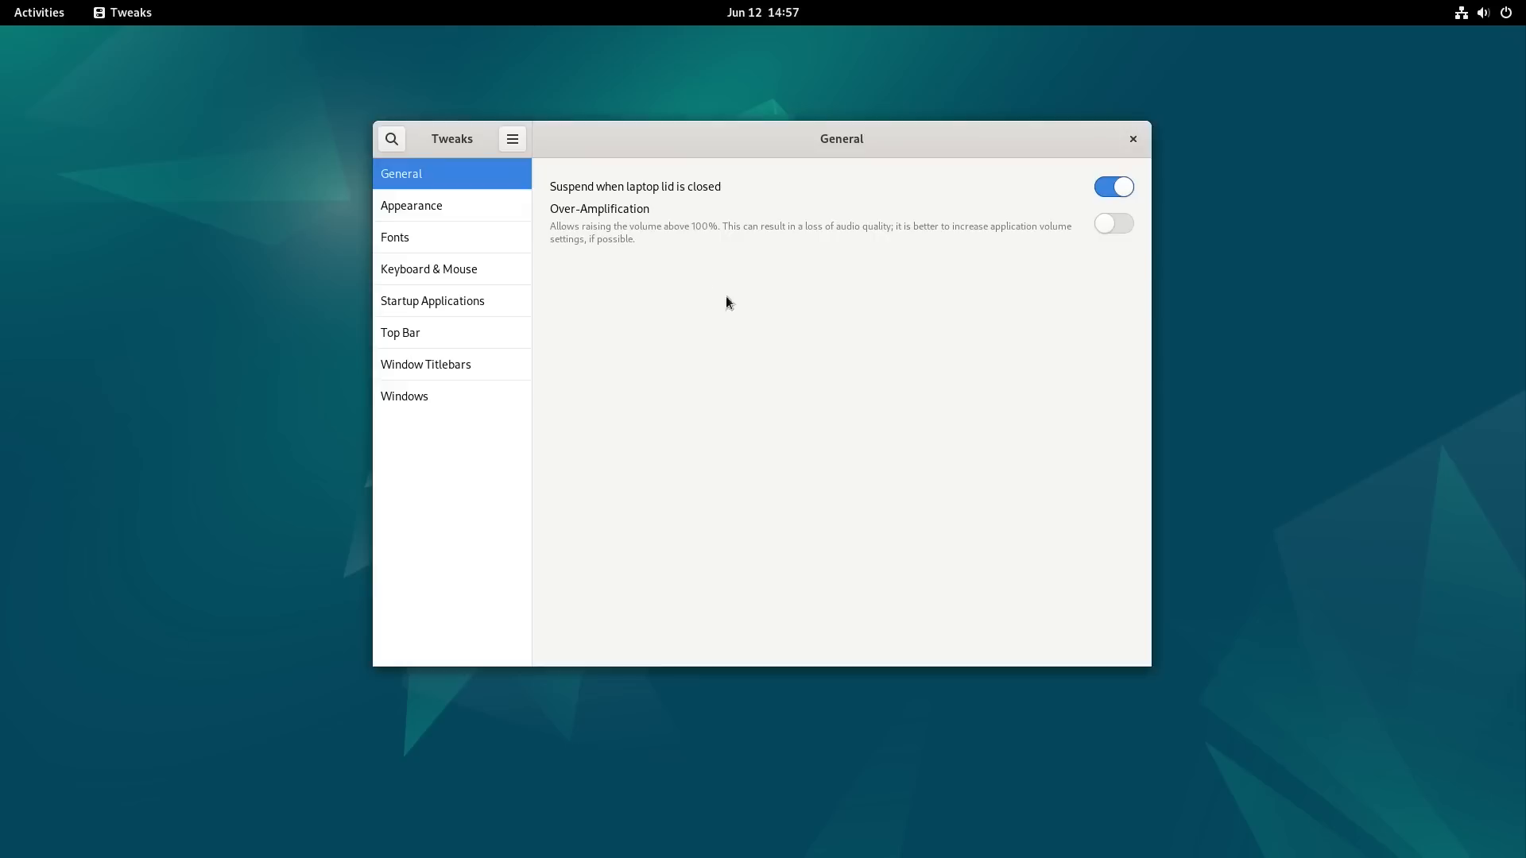
pyautogui.click(1122, 228)
# Step: Review the available cursor and icon themes in the Tweaks appearance settings
pyautogui.click(438, 211)
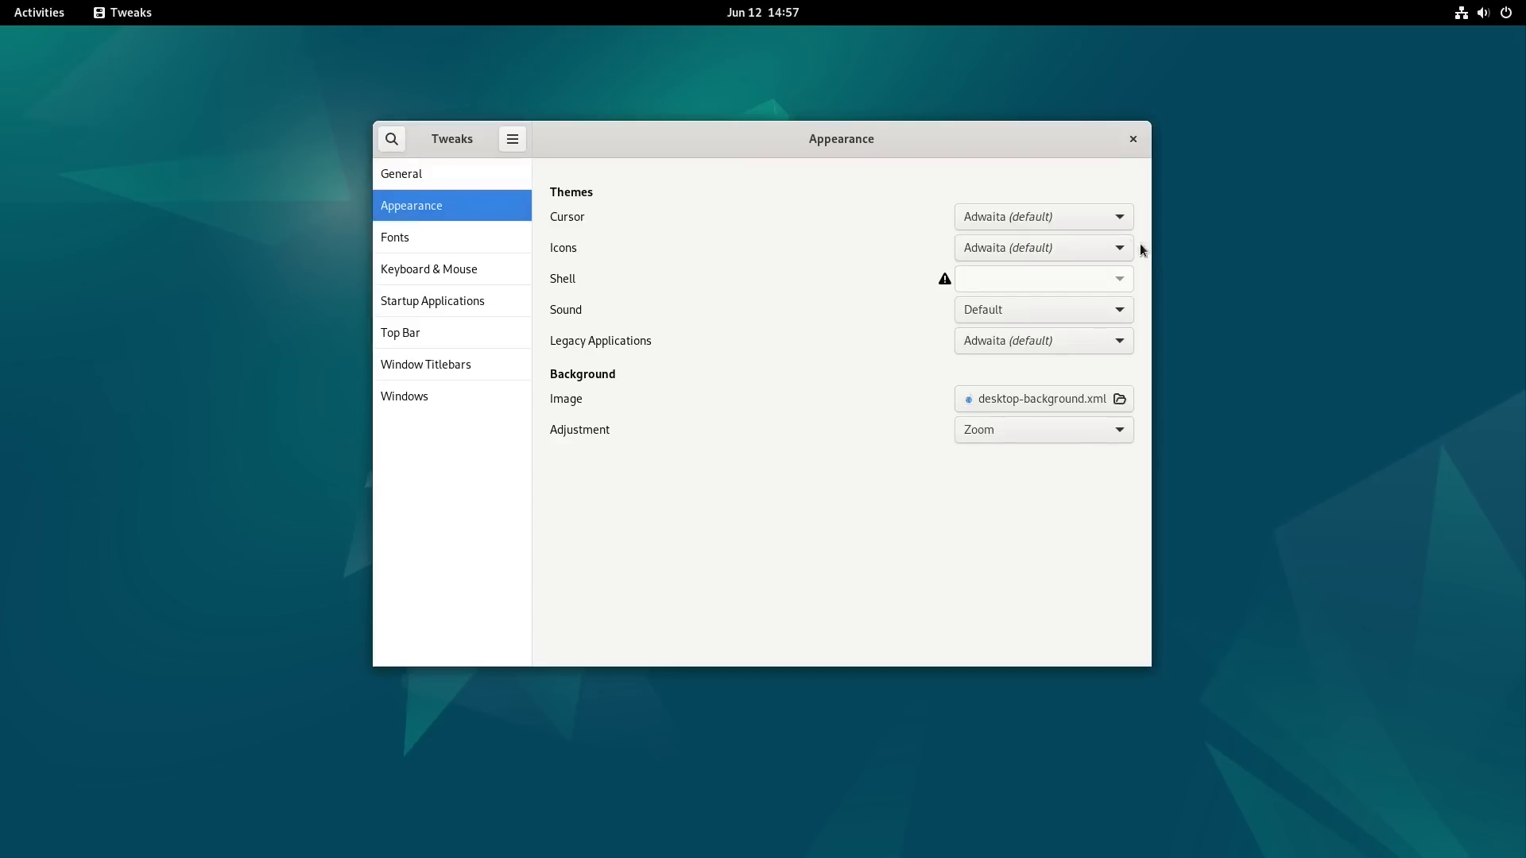
pyautogui.click(1115, 226)
pyautogui.click(1115, 224)
pyautogui.click(1121, 253)
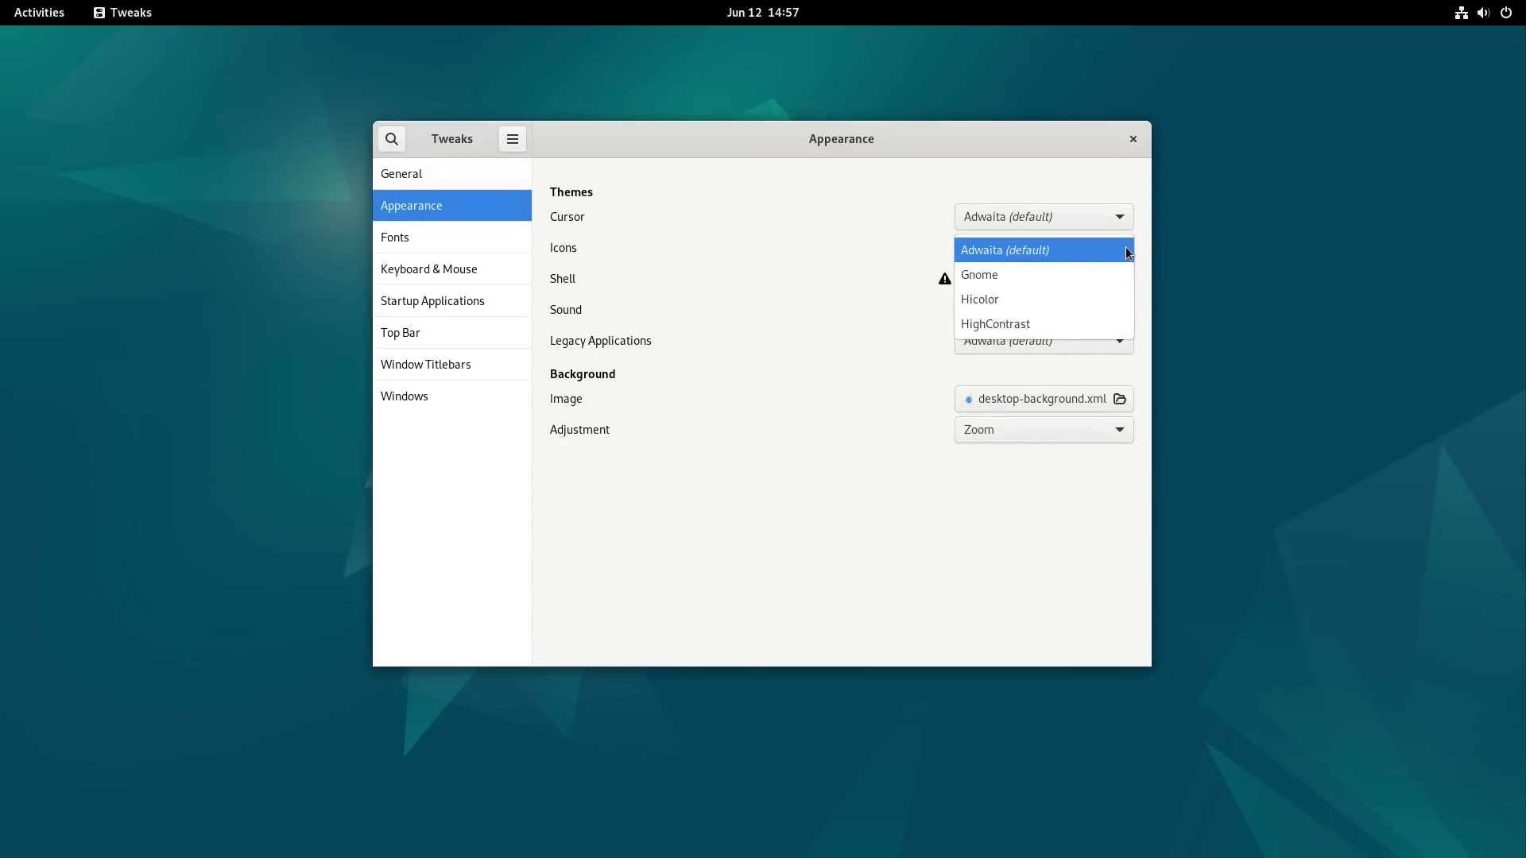
pyautogui.click(1128, 253)
pyautogui.click(1128, 250)
pyautogui.click(1129, 253)
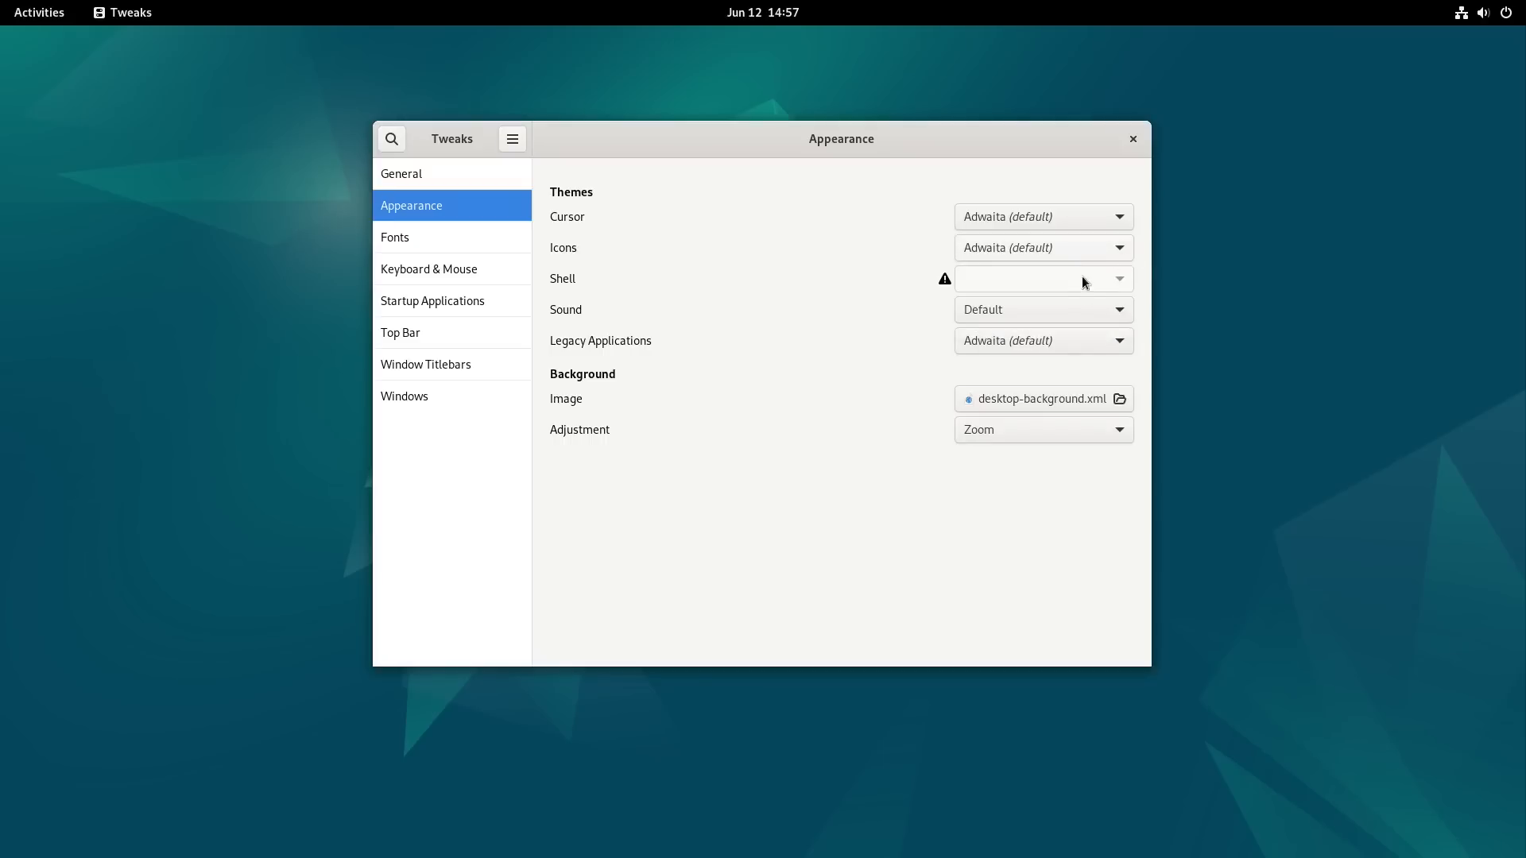
# Step: Review the sound and legacy application themes and the background image and adjustment options, keeping the current choices
pyautogui.click(1129, 321)
pyautogui.click(1127, 320)
pyautogui.click(1129, 345)
pyautogui.click(1068, 344)
pyautogui.click(1100, 399)
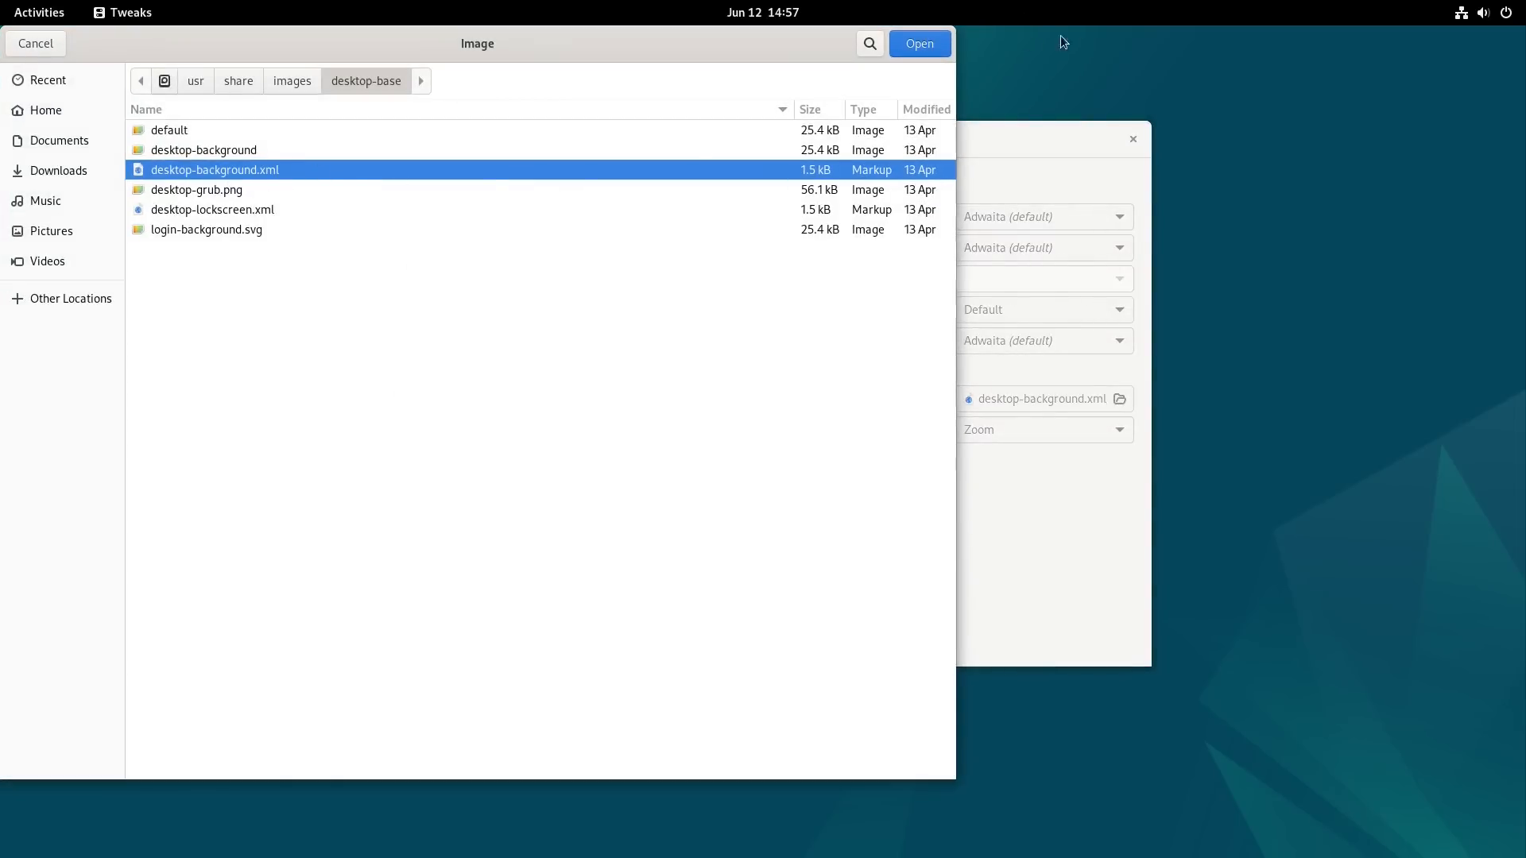
pyautogui.click(50, 43)
pyautogui.click(1041, 427)
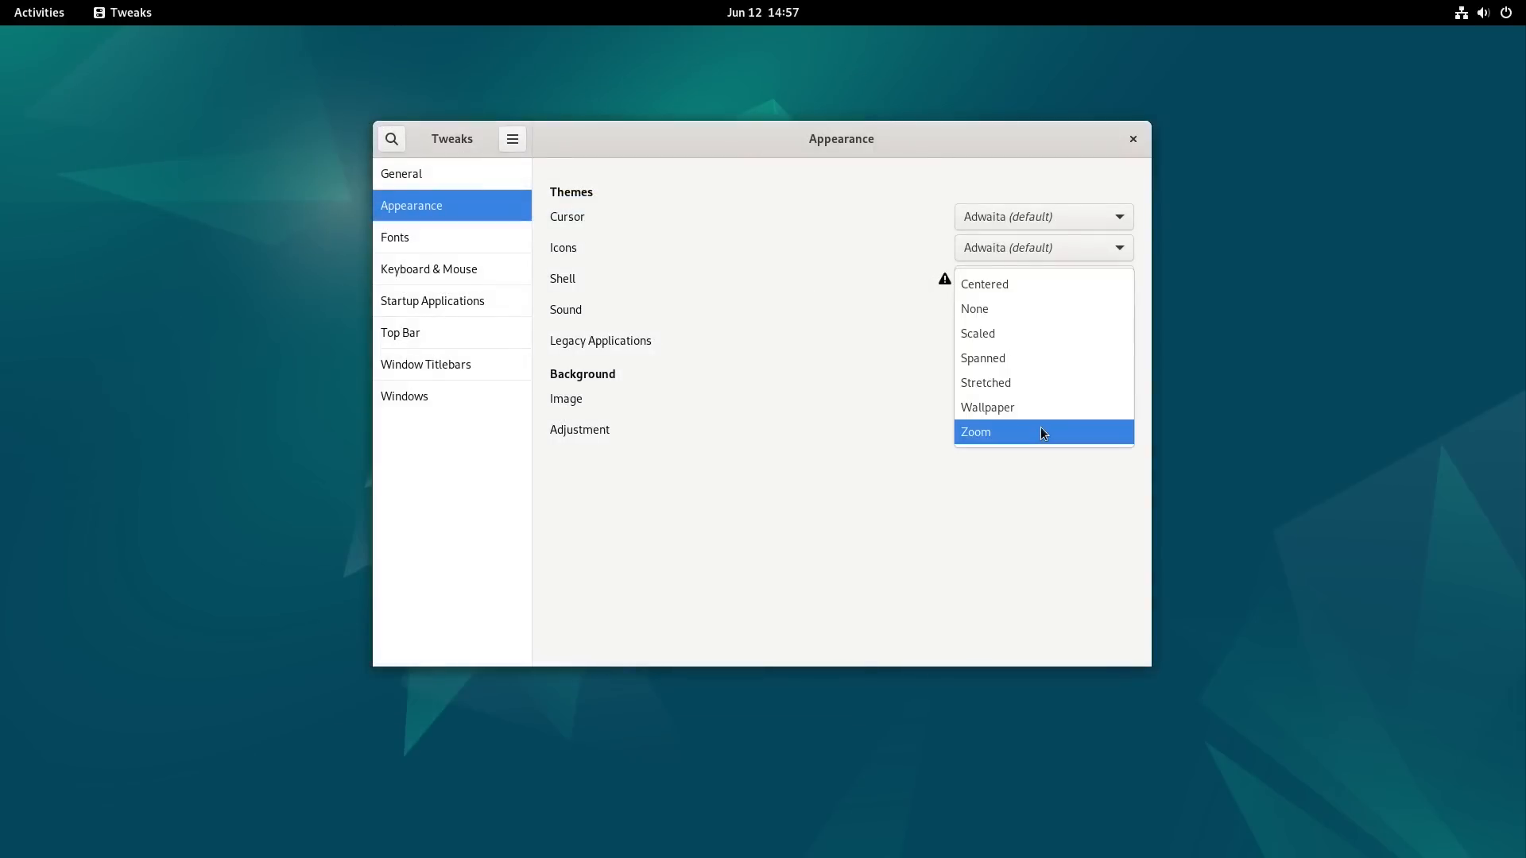
pyautogui.click(760, 358)
# Step: Look over the fonts, keyboard and mouse, and startup applications settings in Tweaks
pyautogui.click(419, 241)
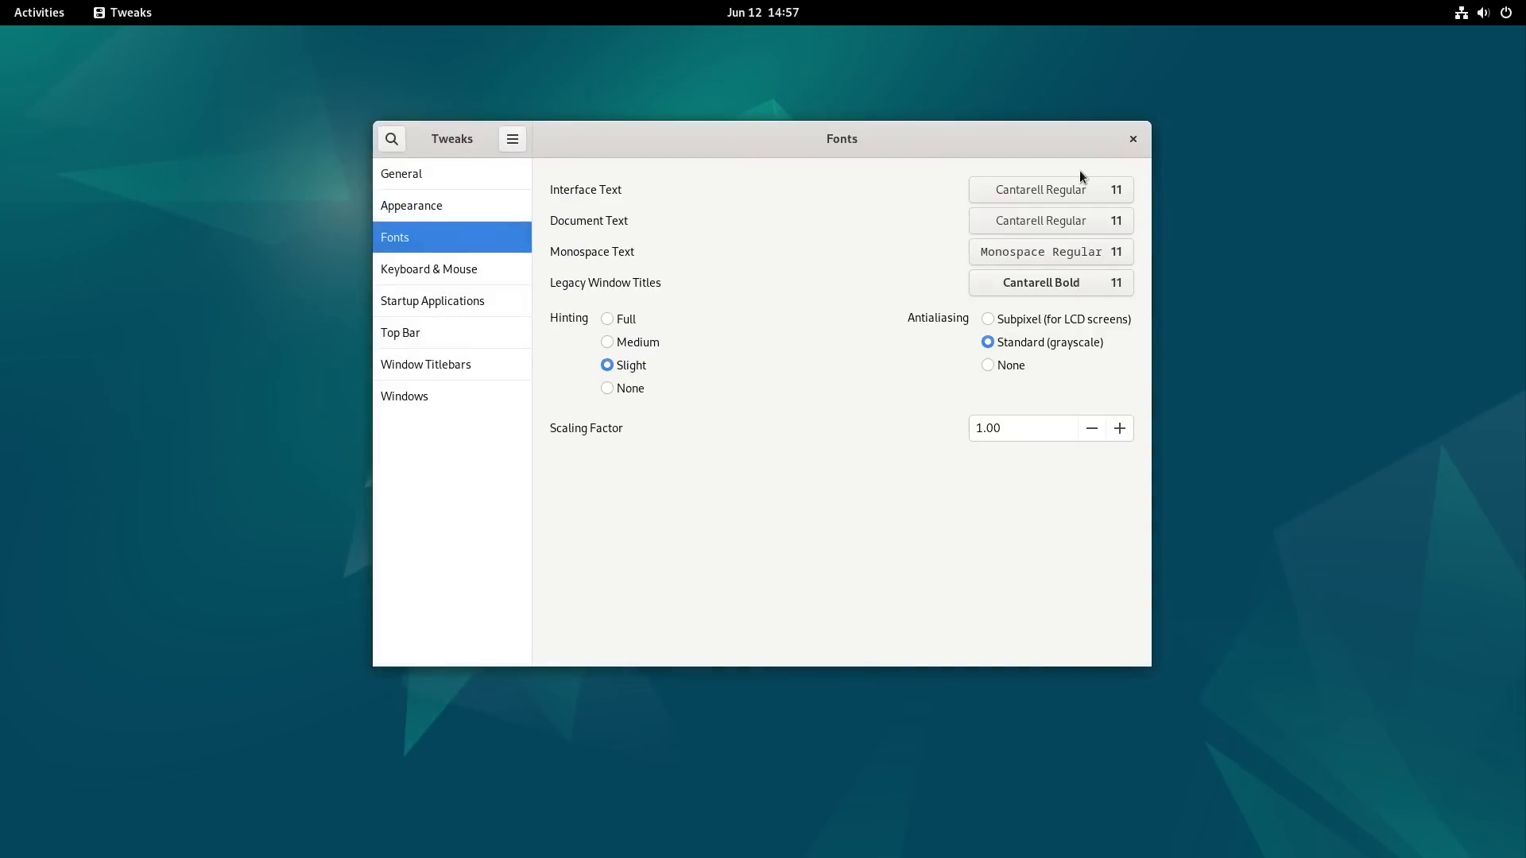
pyautogui.click(461, 264)
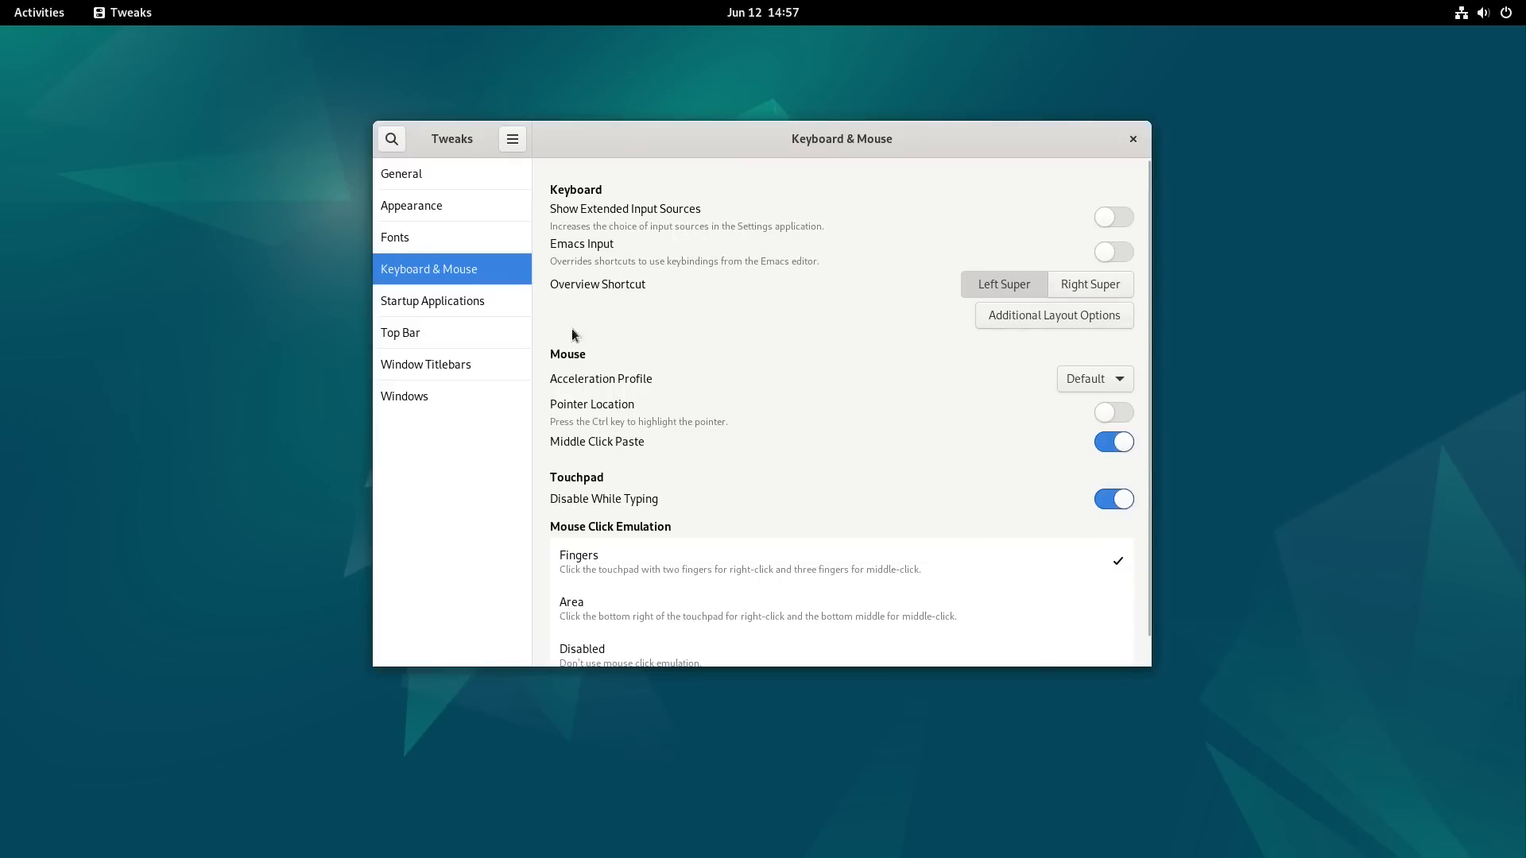
pyautogui.click(485, 310)
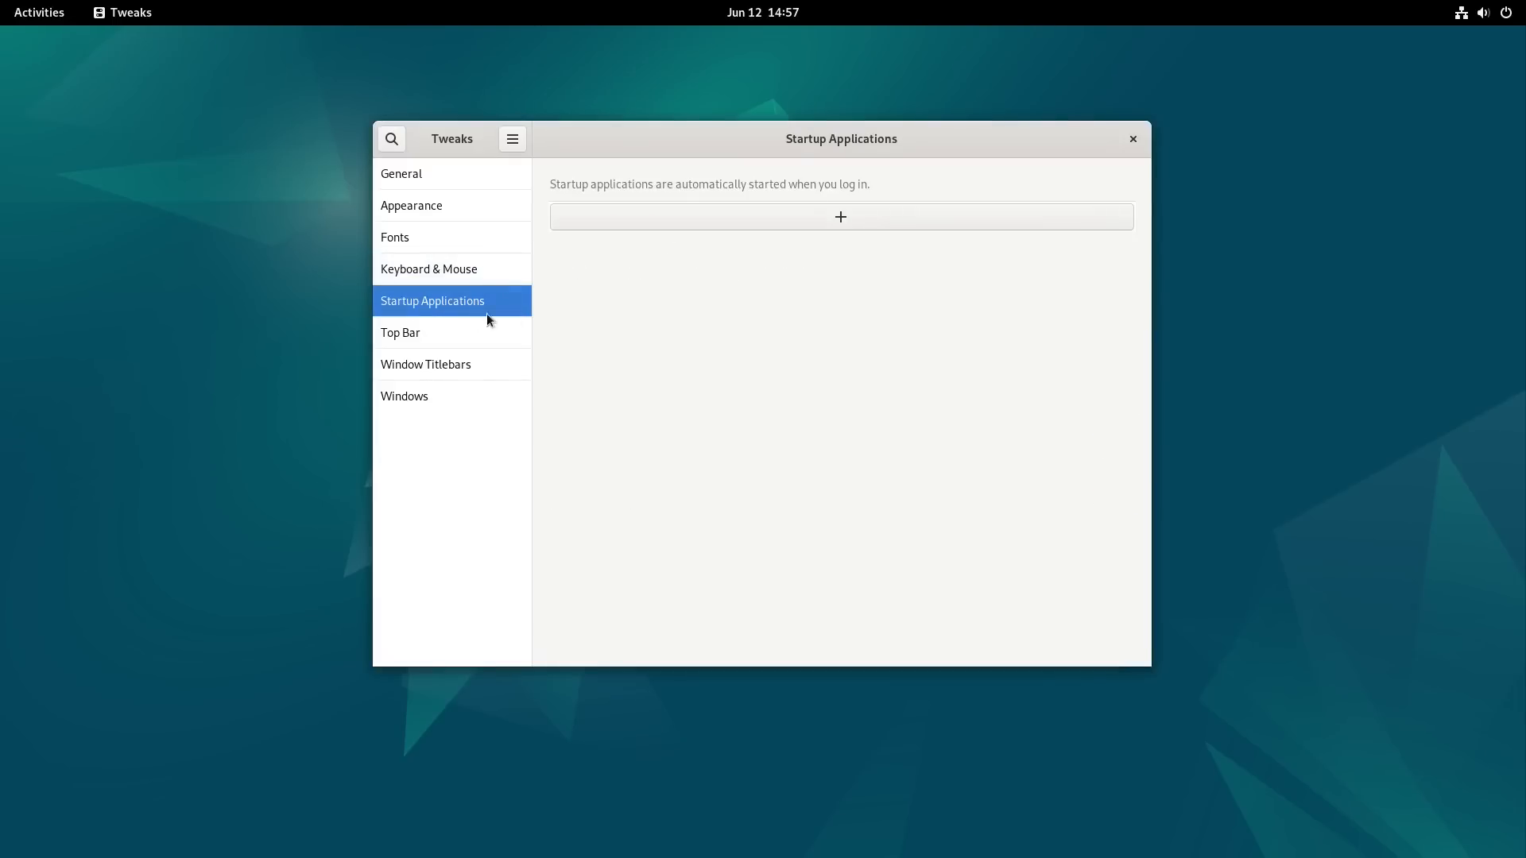
# Step: Show the weekday in the top bar clock and try out its seconds display
pyautogui.click(460, 332)
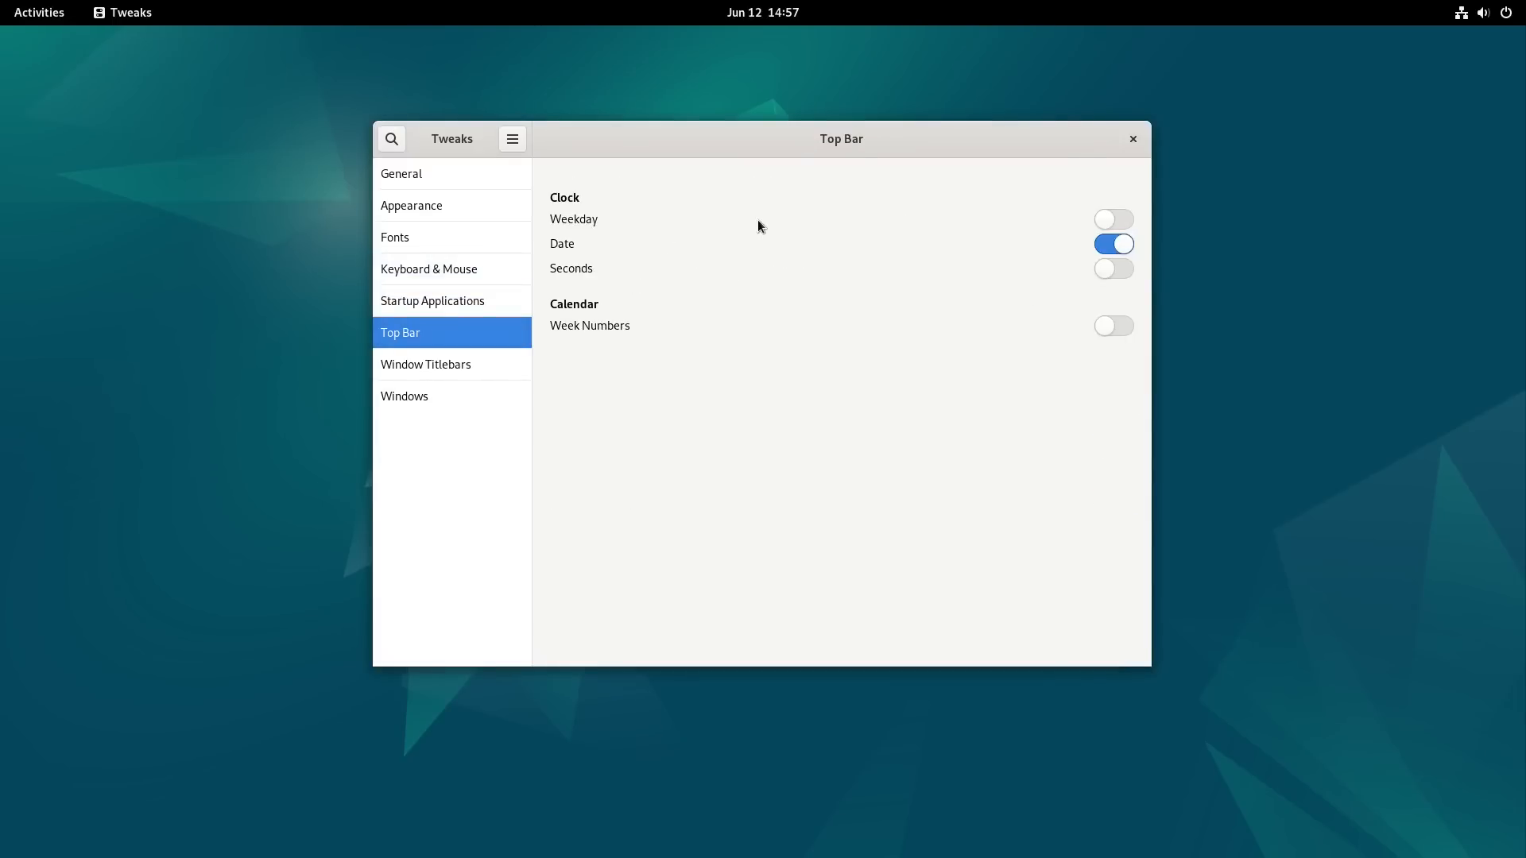
pyautogui.click(1114, 218)
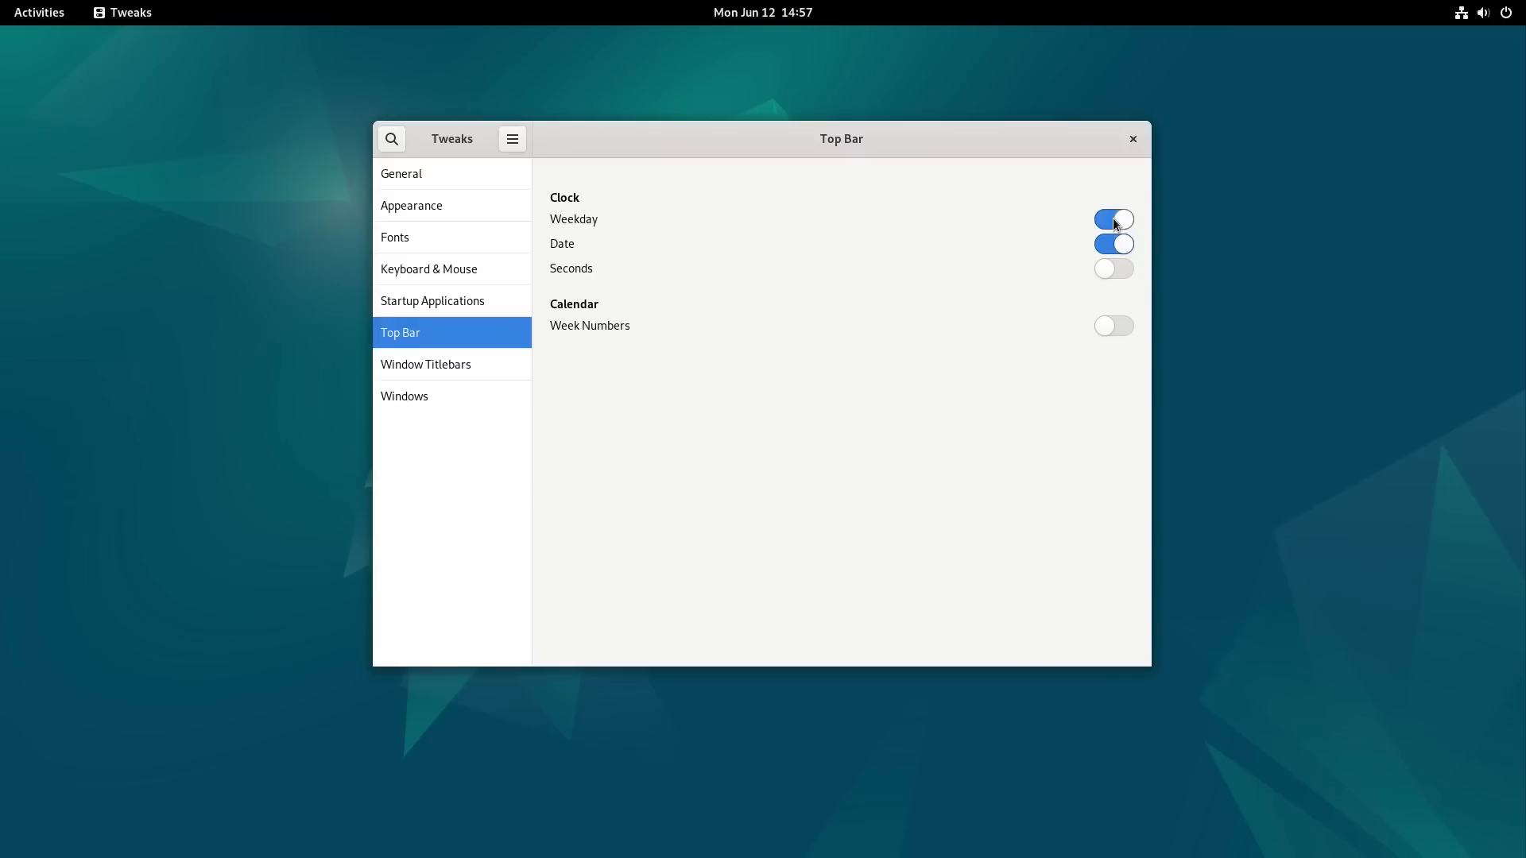
pyautogui.click(1120, 219)
pyautogui.click(1119, 220)
pyautogui.click(1125, 274)
pyautogui.click(1123, 272)
# Step: Turn on week numbers for the top bar calendar and check the calendar for them
pyautogui.click(746, 12)
pyautogui.click(1123, 469)
pyautogui.click(1116, 325)
pyautogui.click(768, 12)
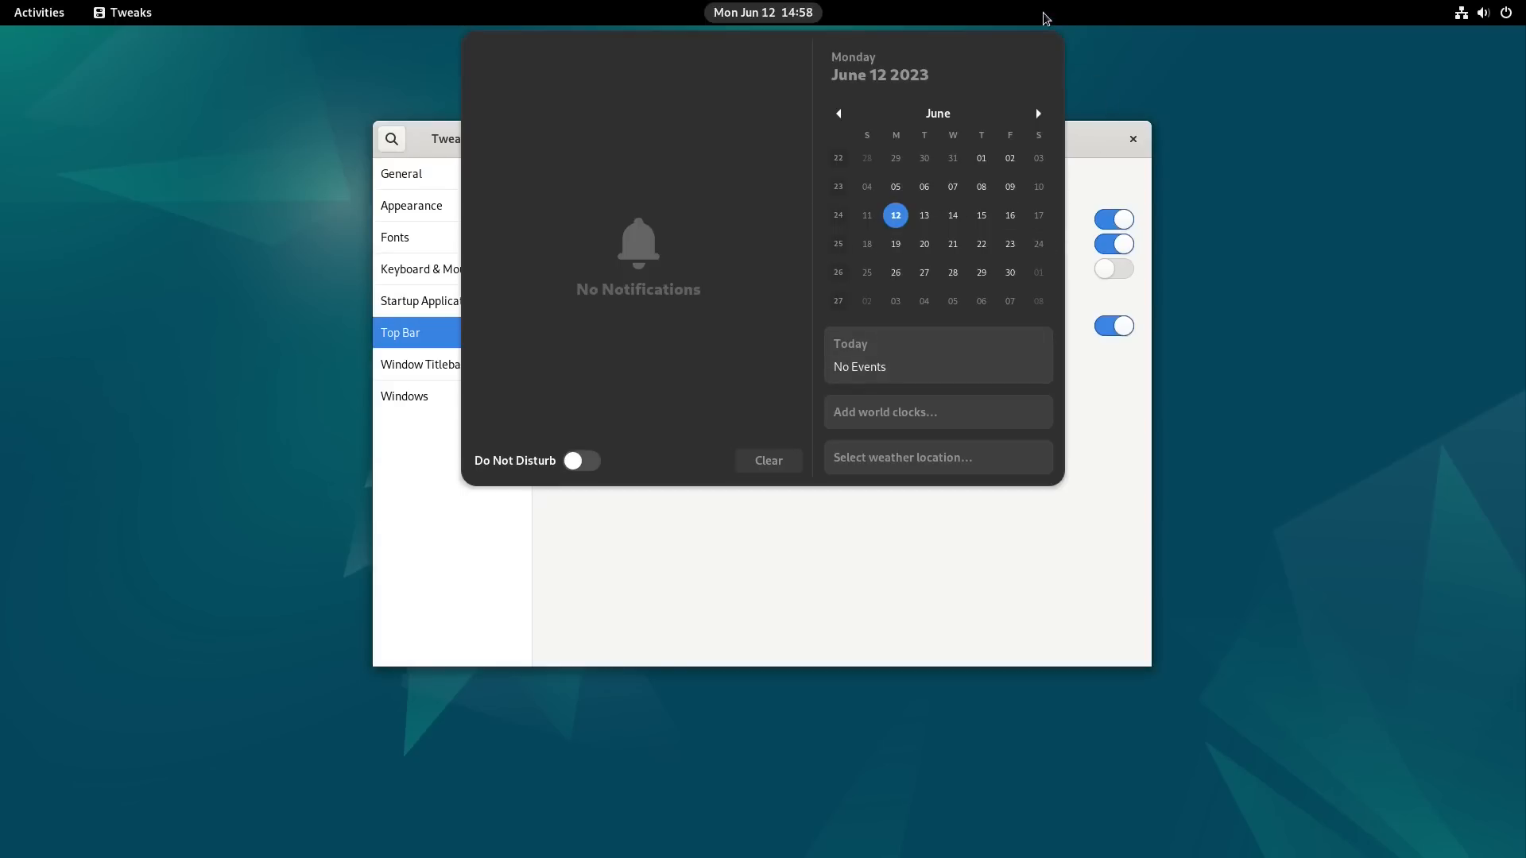
pyautogui.click(1089, 115)
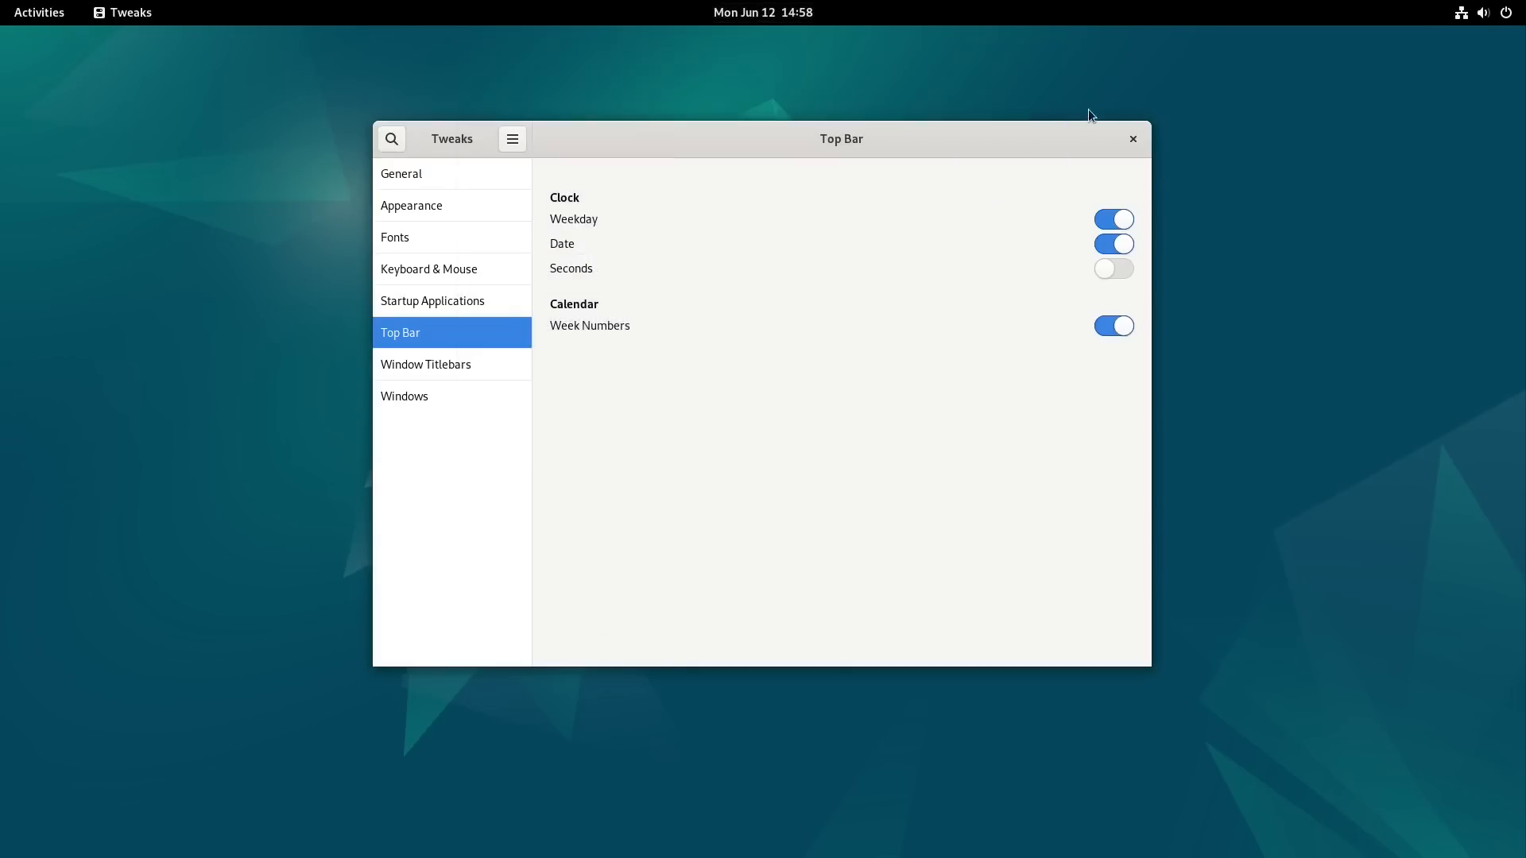
# Step: Review the actions available for double-clicking a window titlebar, keeping Toggle Maximize
pyautogui.click(442, 366)
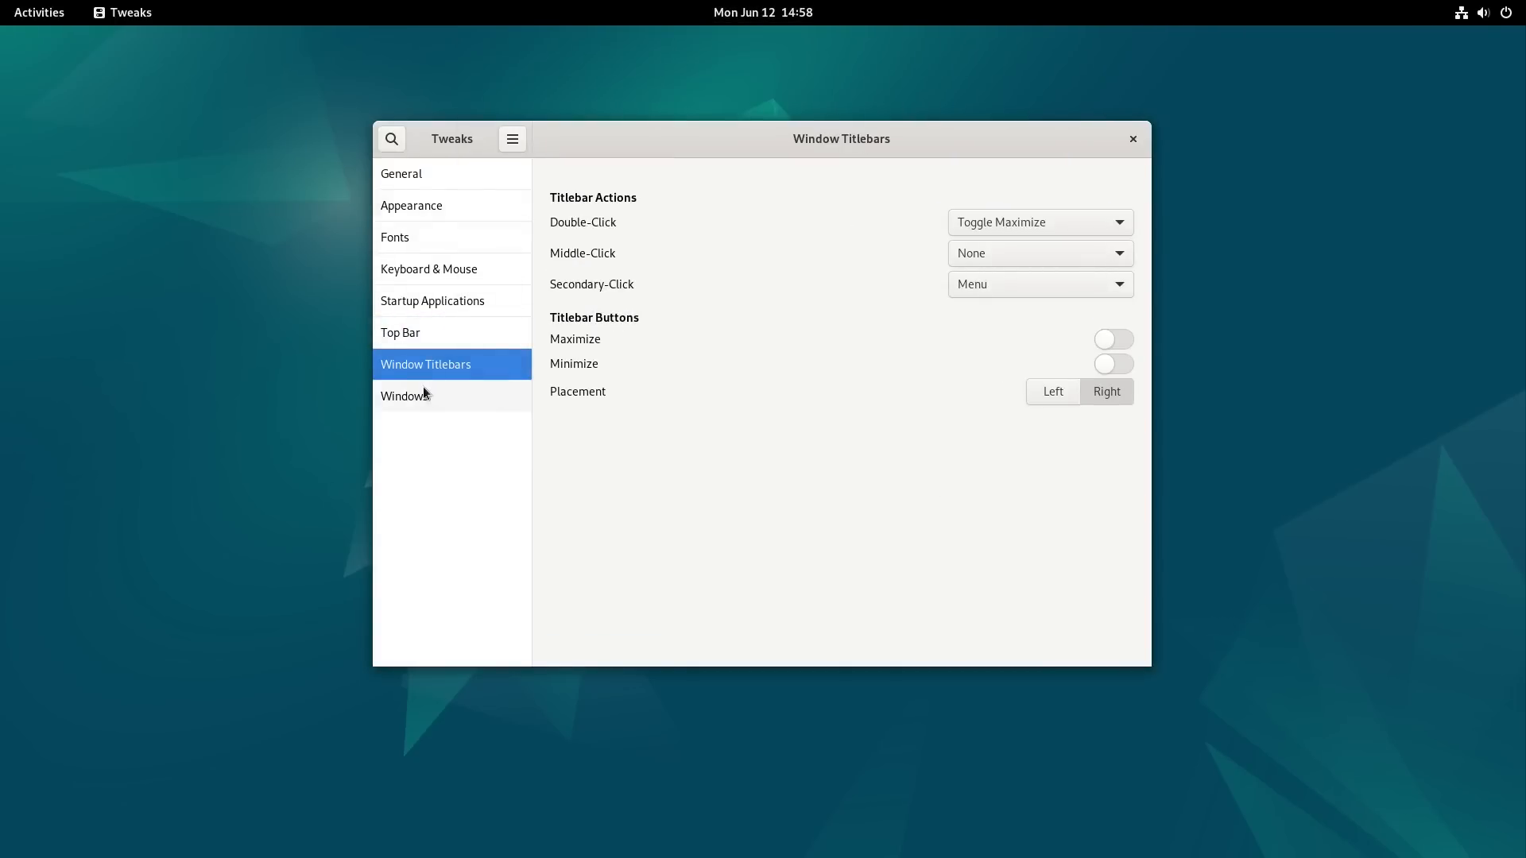
pyautogui.click(1077, 231)
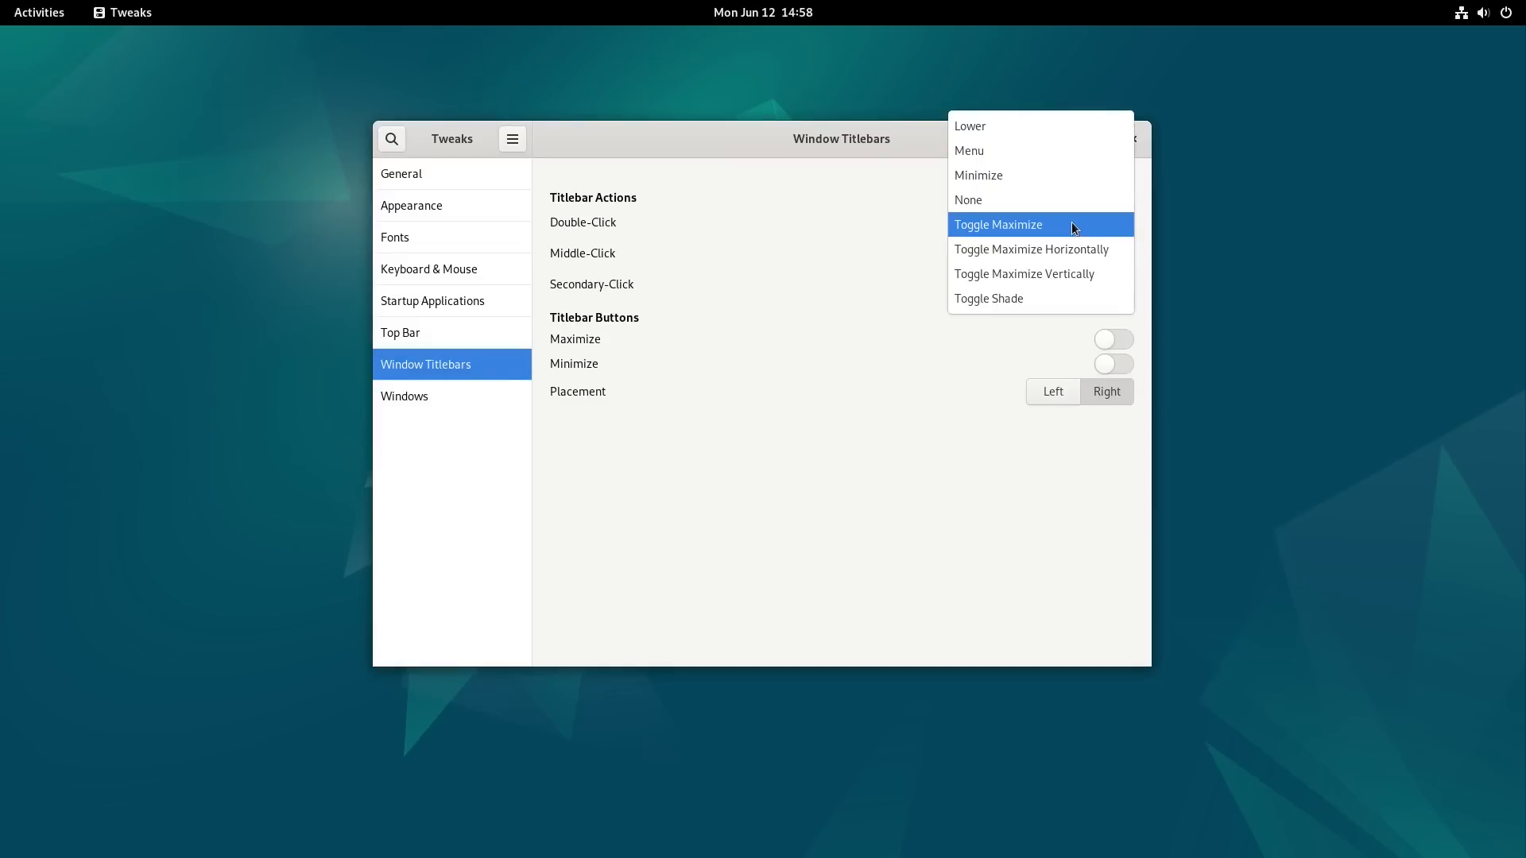
pyautogui.click(985, 520)
pyautogui.click(1089, 226)
pyautogui.click(876, 407)
pyautogui.click(1099, 226)
pyautogui.click(1042, 226)
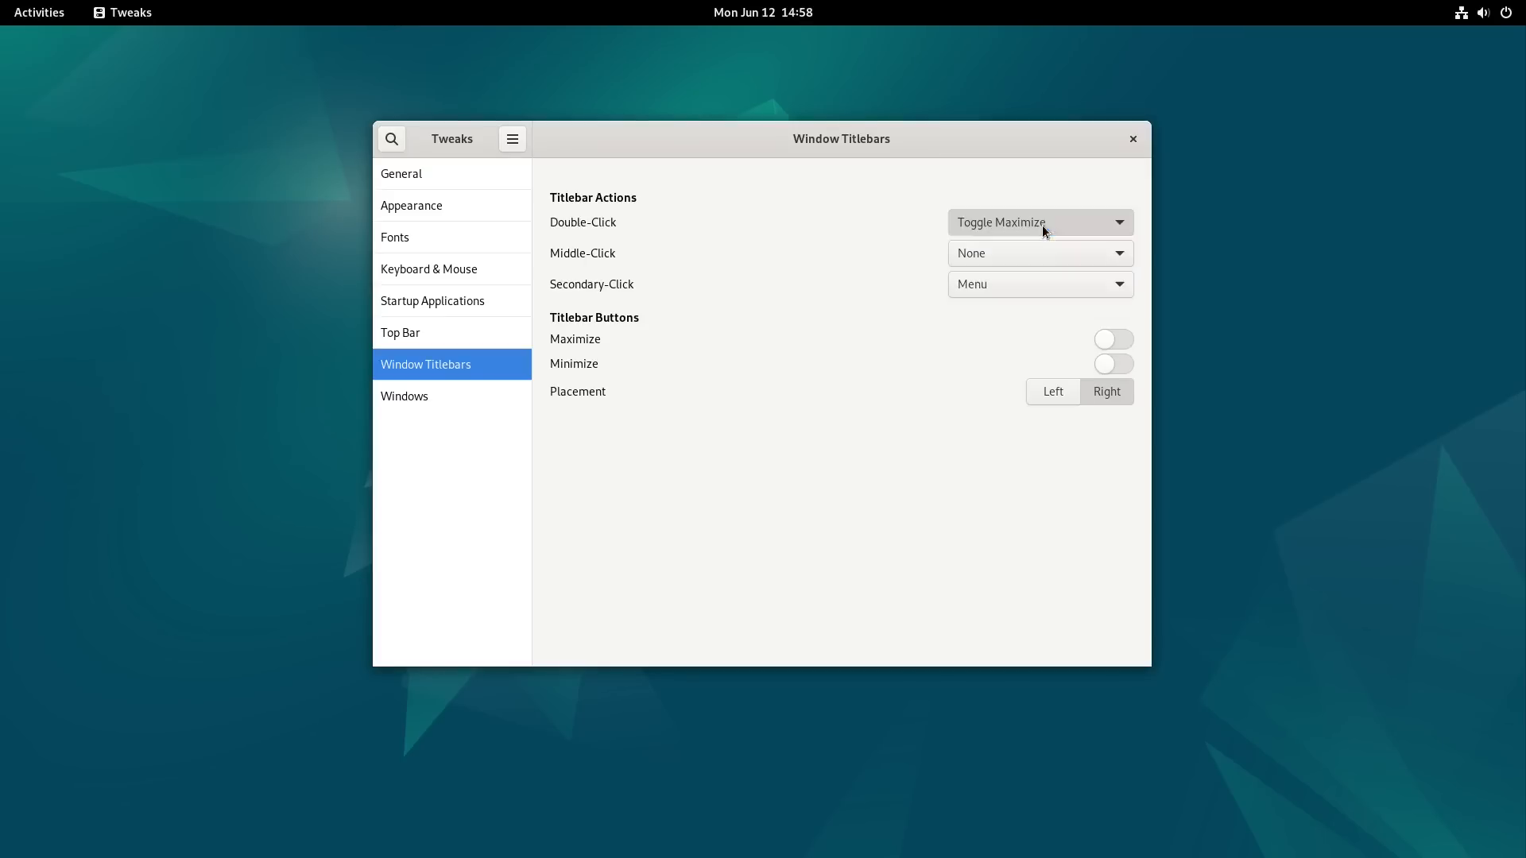
# Step: Set the middle-click titlebar action to Minimize and review the secondary-click options, keeping Menu
pyautogui.click(1081, 258)
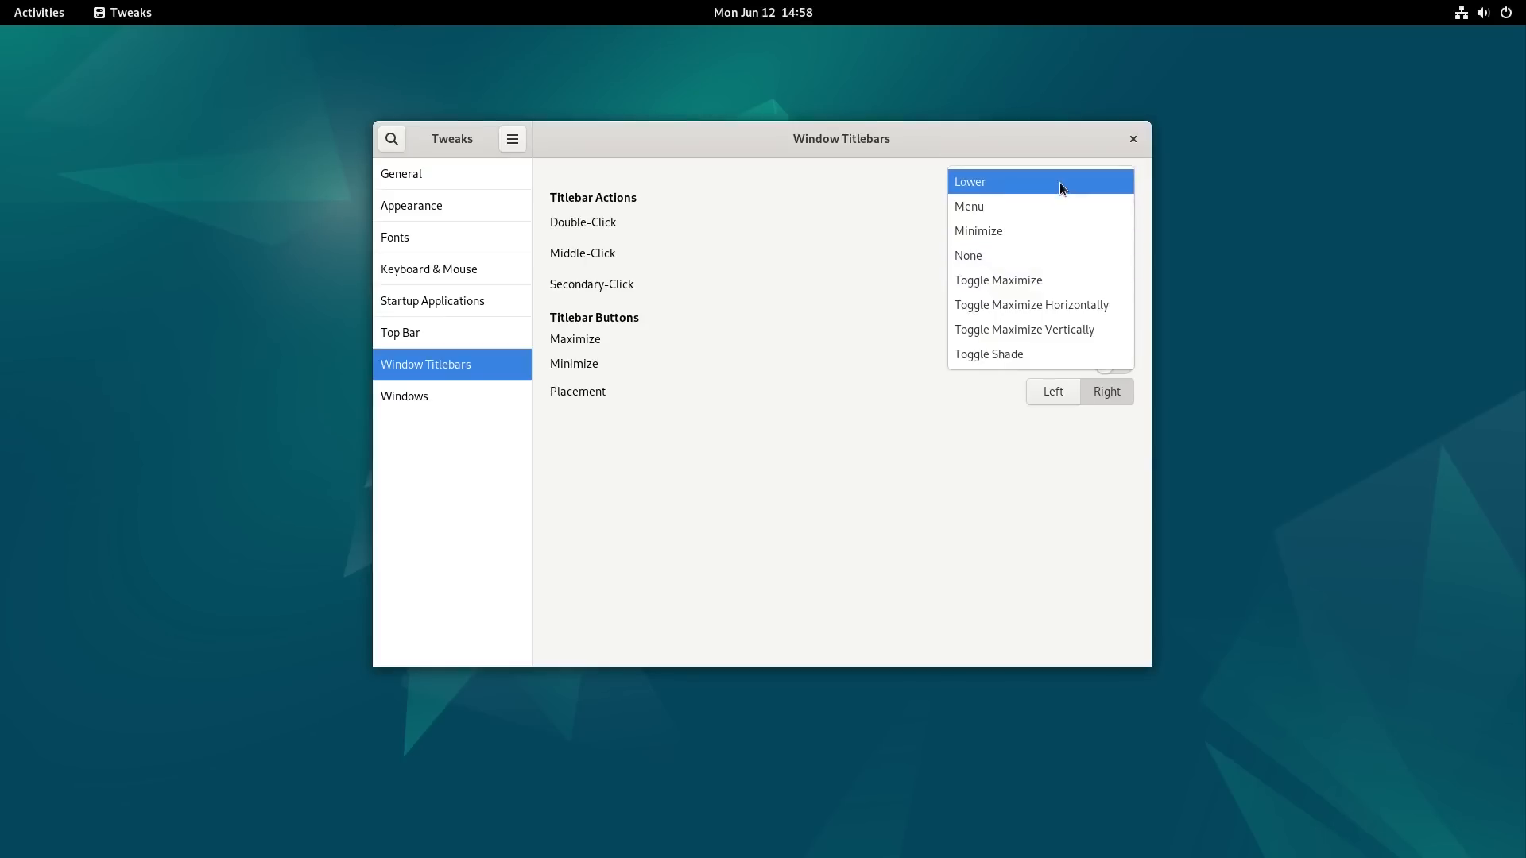
pyautogui.click(1062, 231)
pyautogui.click(1089, 286)
pyautogui.click(1089, 286)
pyautogui.click(1103, 291)
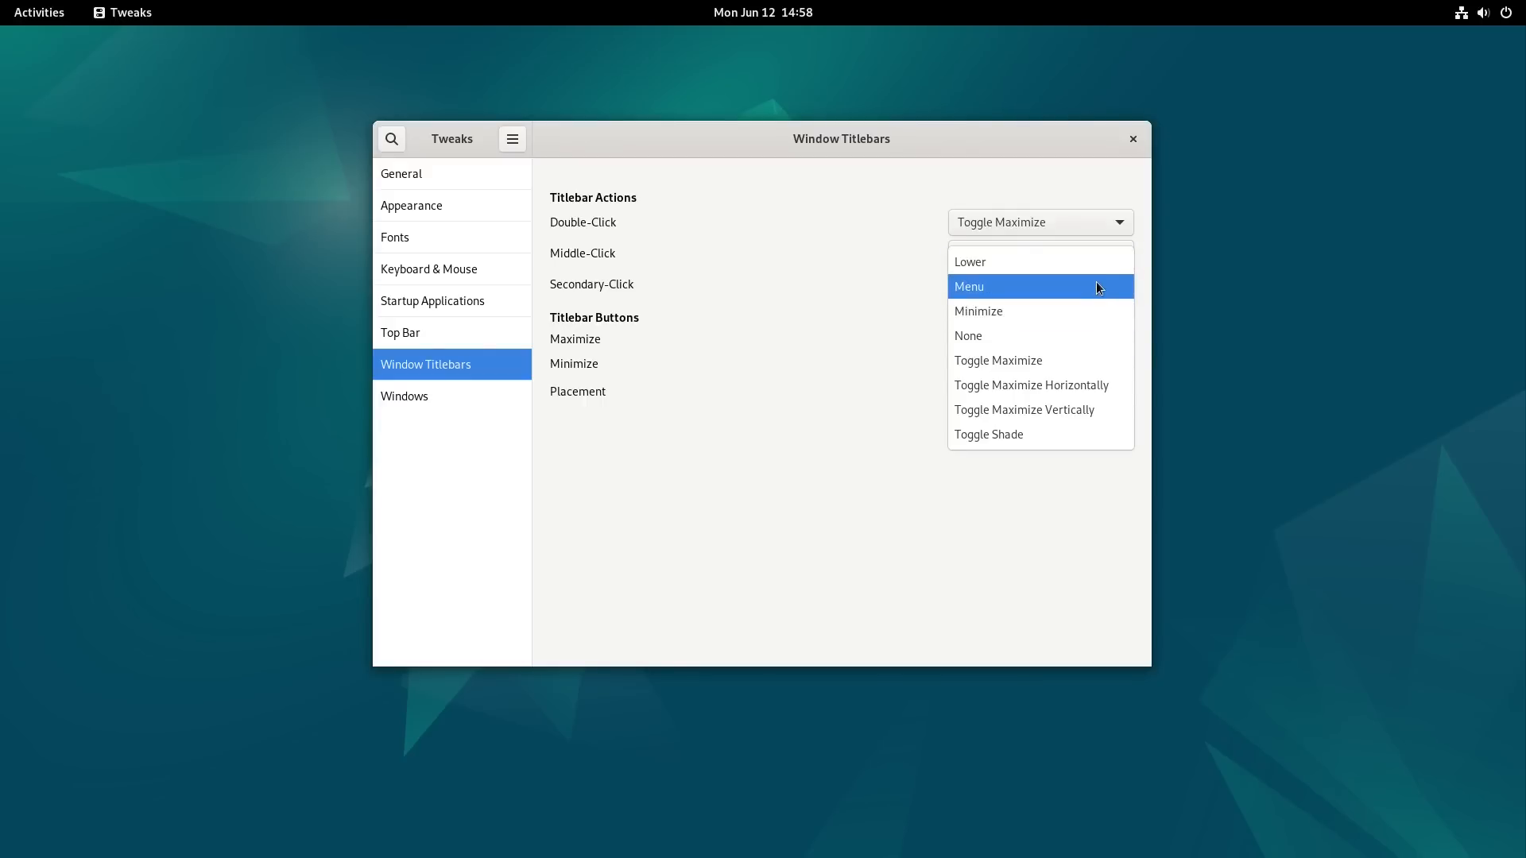
pyautogui.click(769, 342)
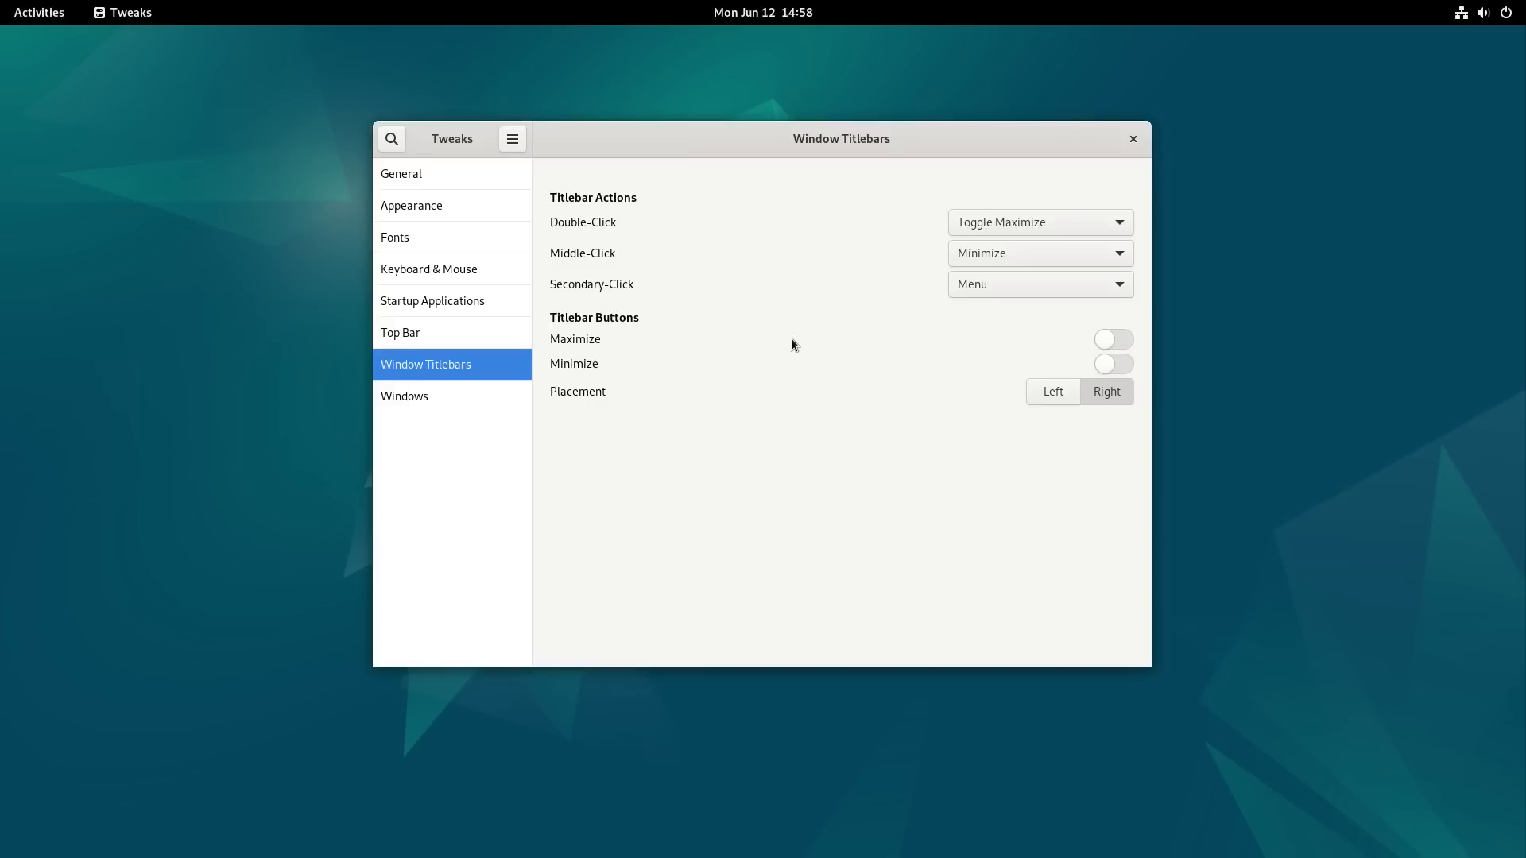
# Step: Turn on the Maximize and Minimize titlebar buttons, and try the Left placement before restoring Right
pyautogui.click(1113, 340)
pyautogui.click(1112, 364)
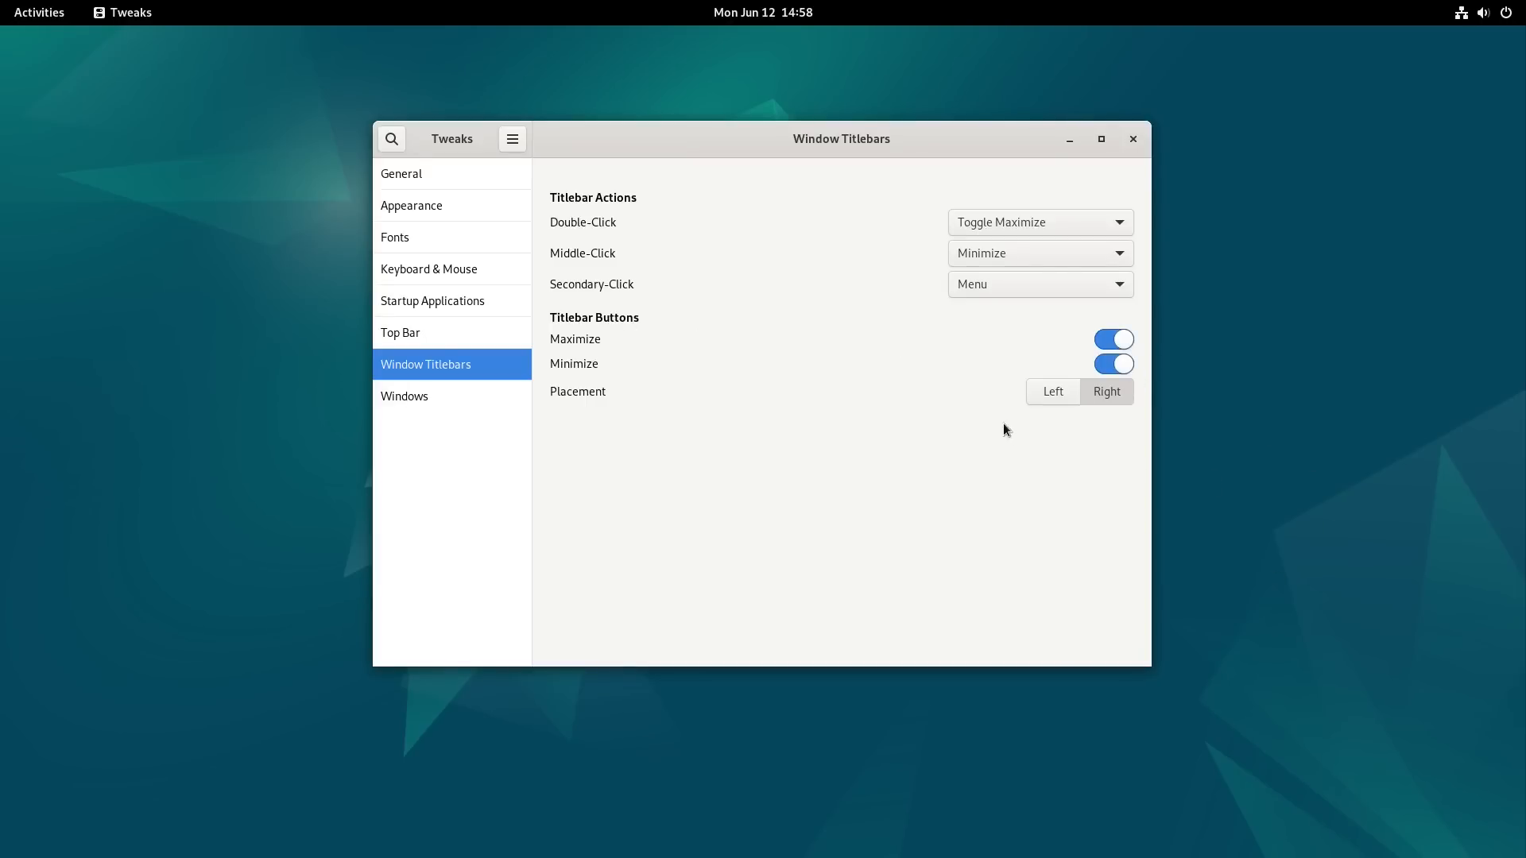
pyautogui.click(1070, 395)
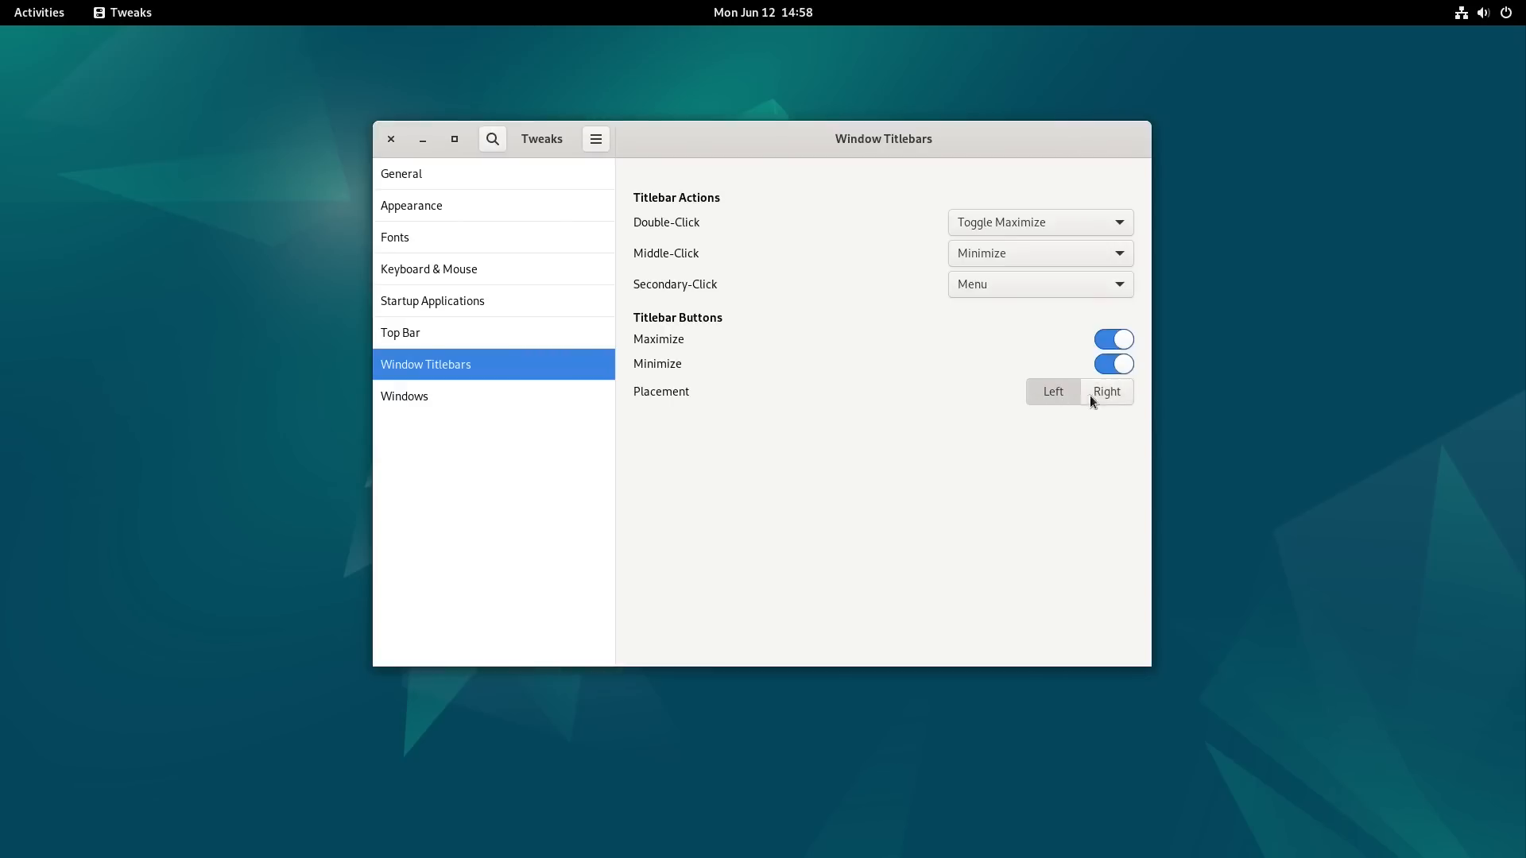
pyautogui.click(1102, 398)
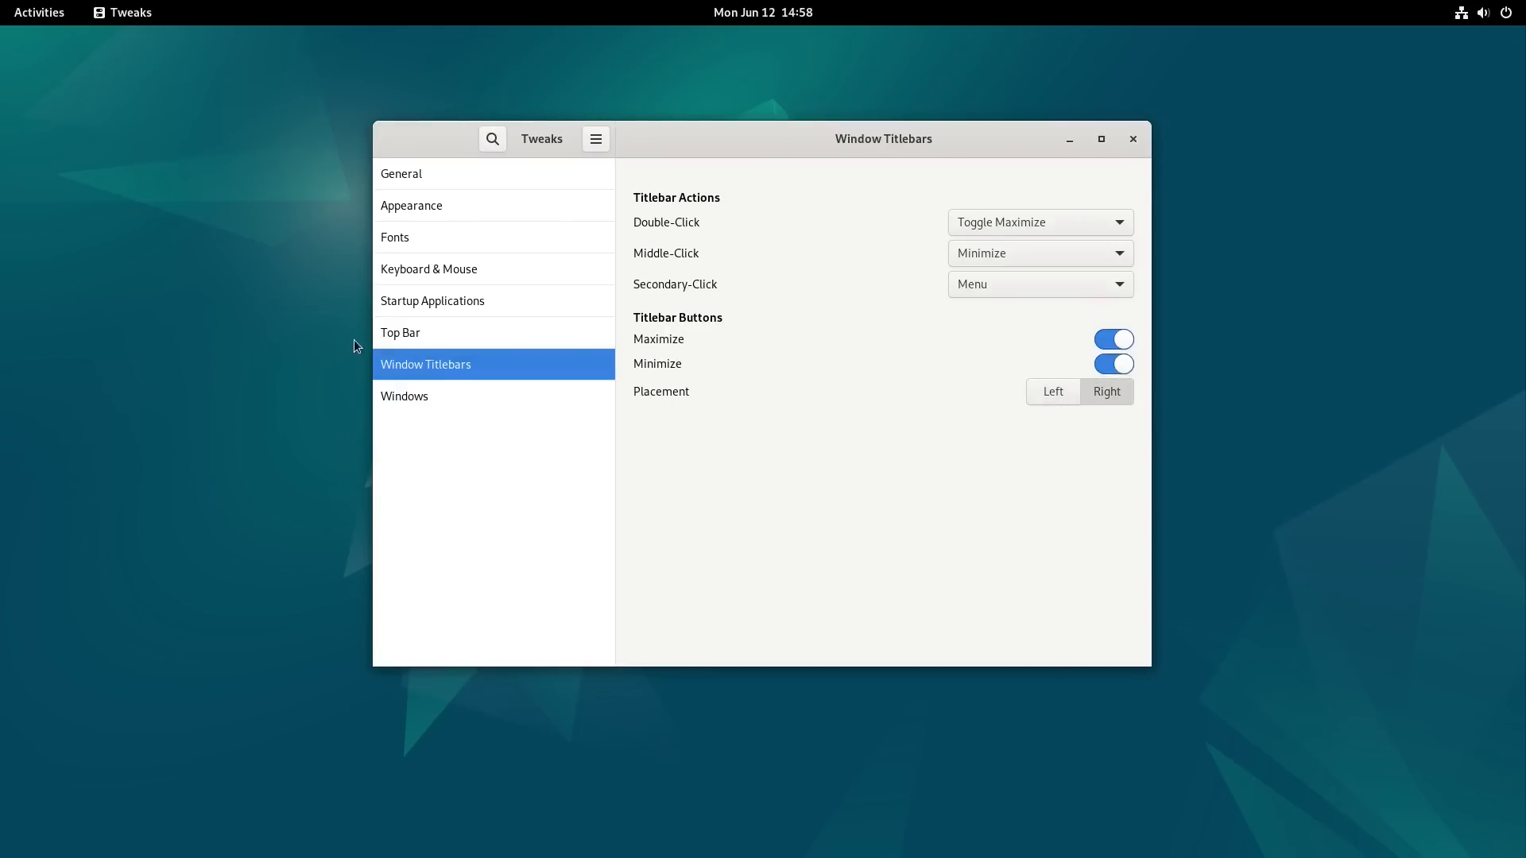
# Step: Look over the window behaviour and focus settings, and close Tweaks
pyautogui.click(418, 391)
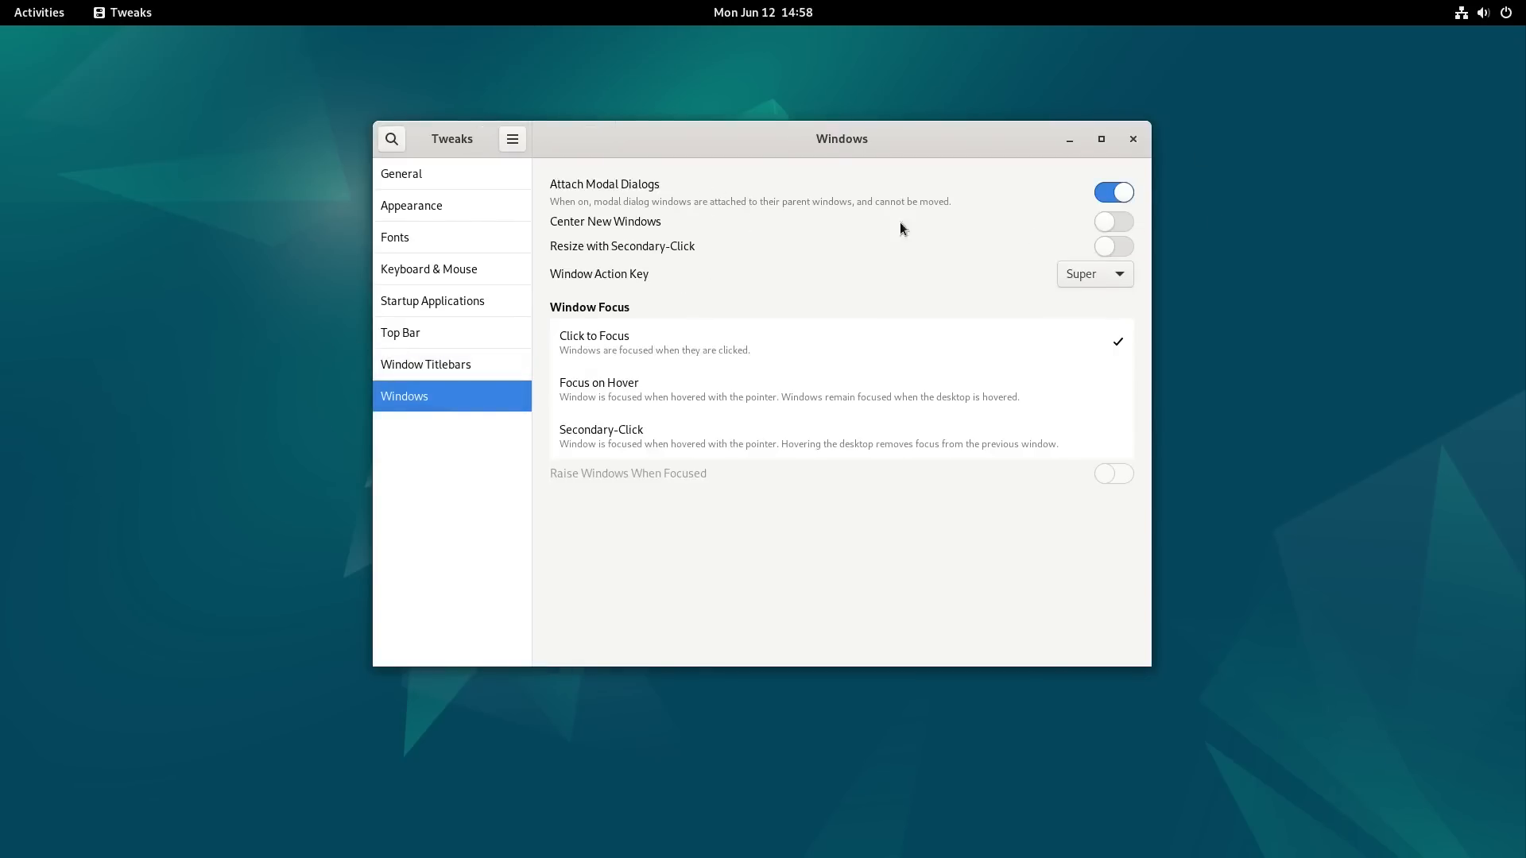
pyautogui.click(1133, 139)
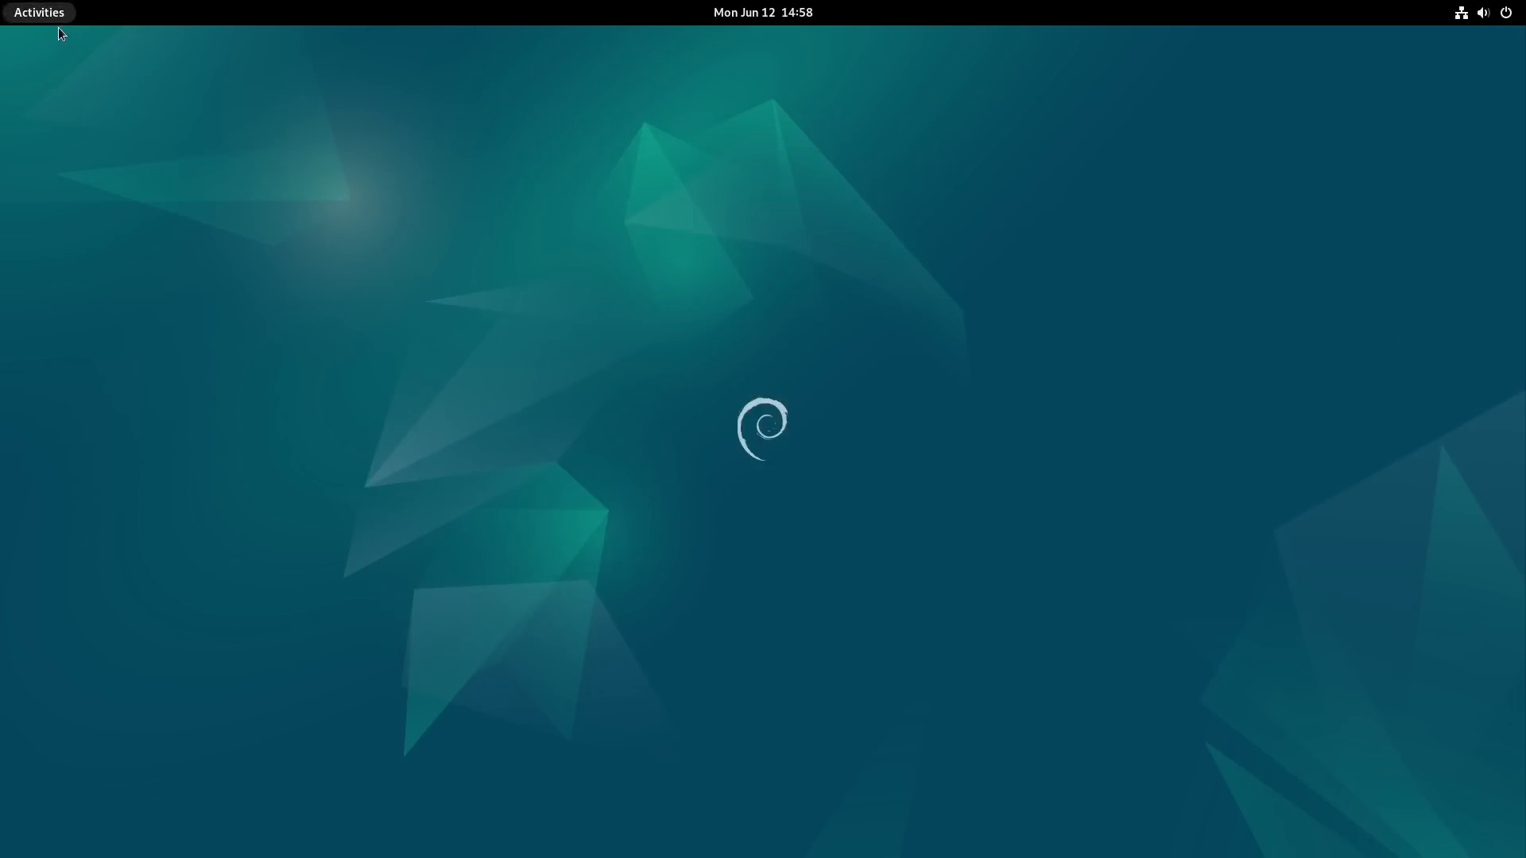
# Step: Open the Software application, show its software repositories, and move the Software & Updates window over the Software window
pyautogui.click(40, 13)
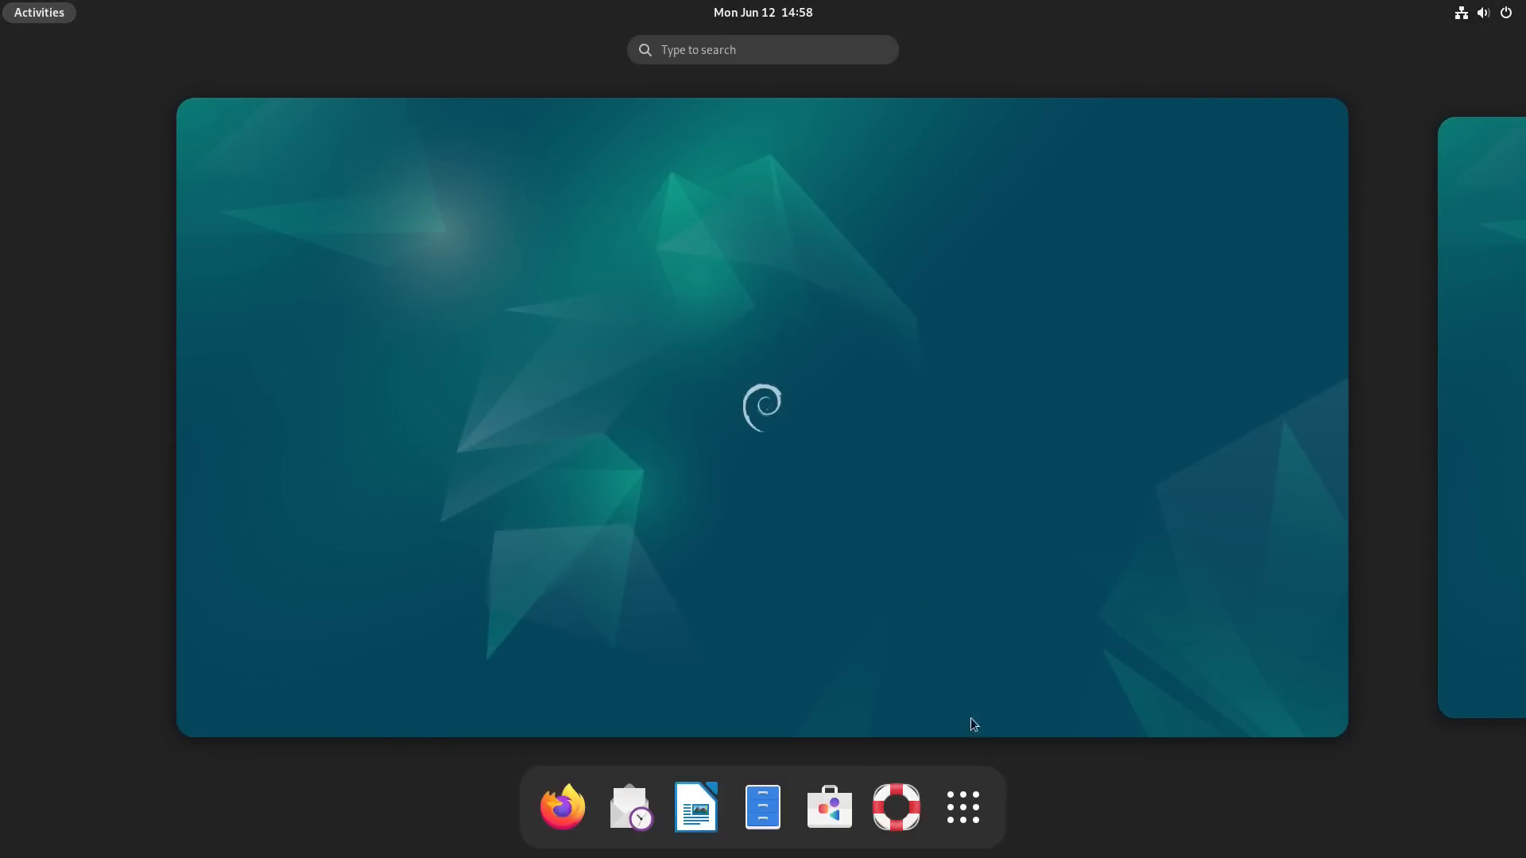
pyautogui.click(836, 794)
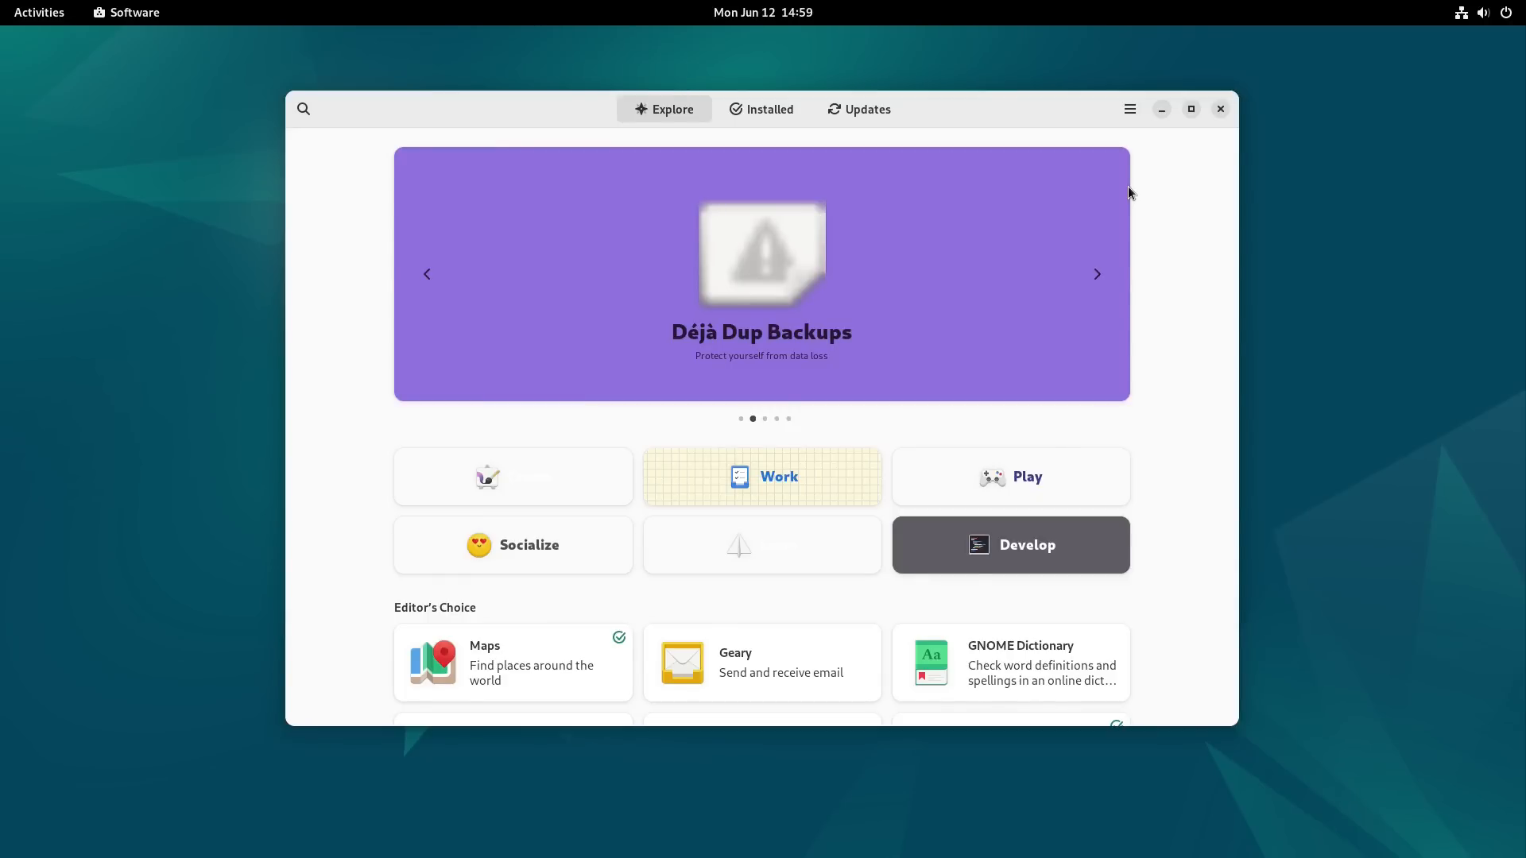
pyautogui.click(1130, 108)
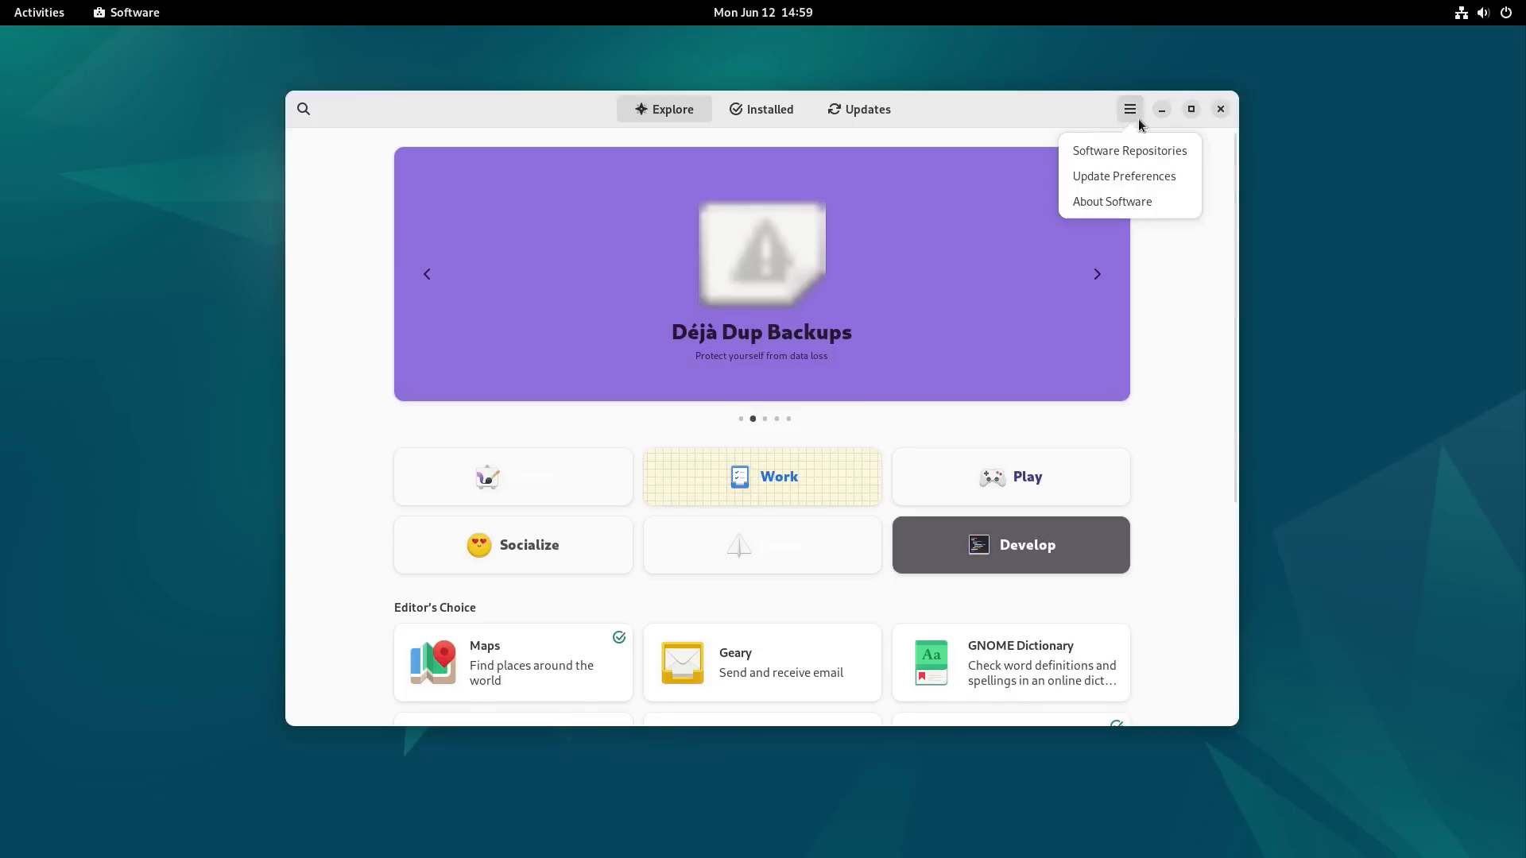
pyautogui.click(1150, 151)
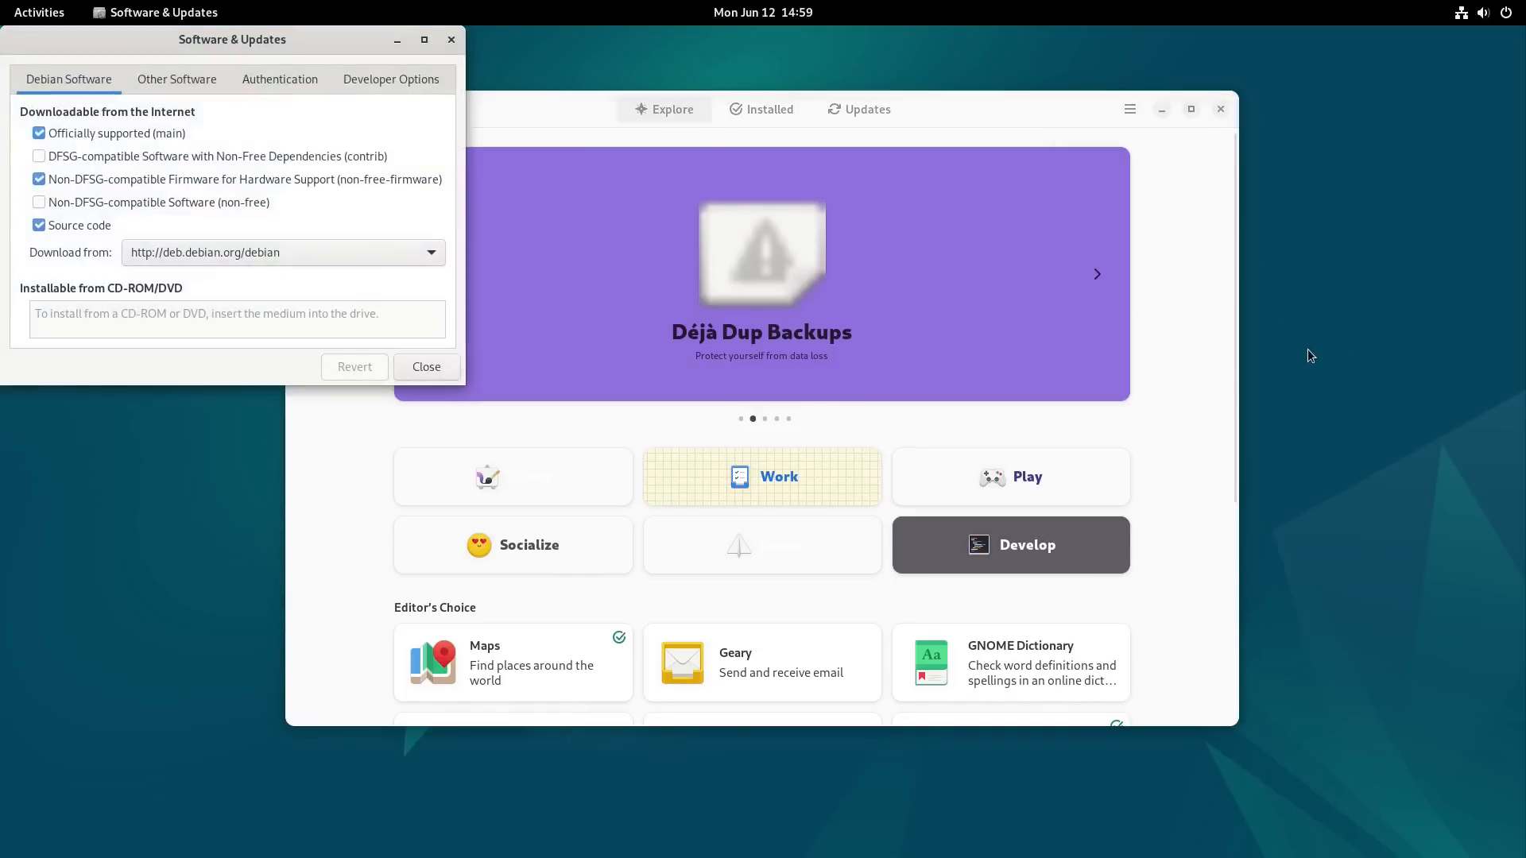
pyautogui.moveTo(278, 35); pyautogui.dragTo(649, 165)
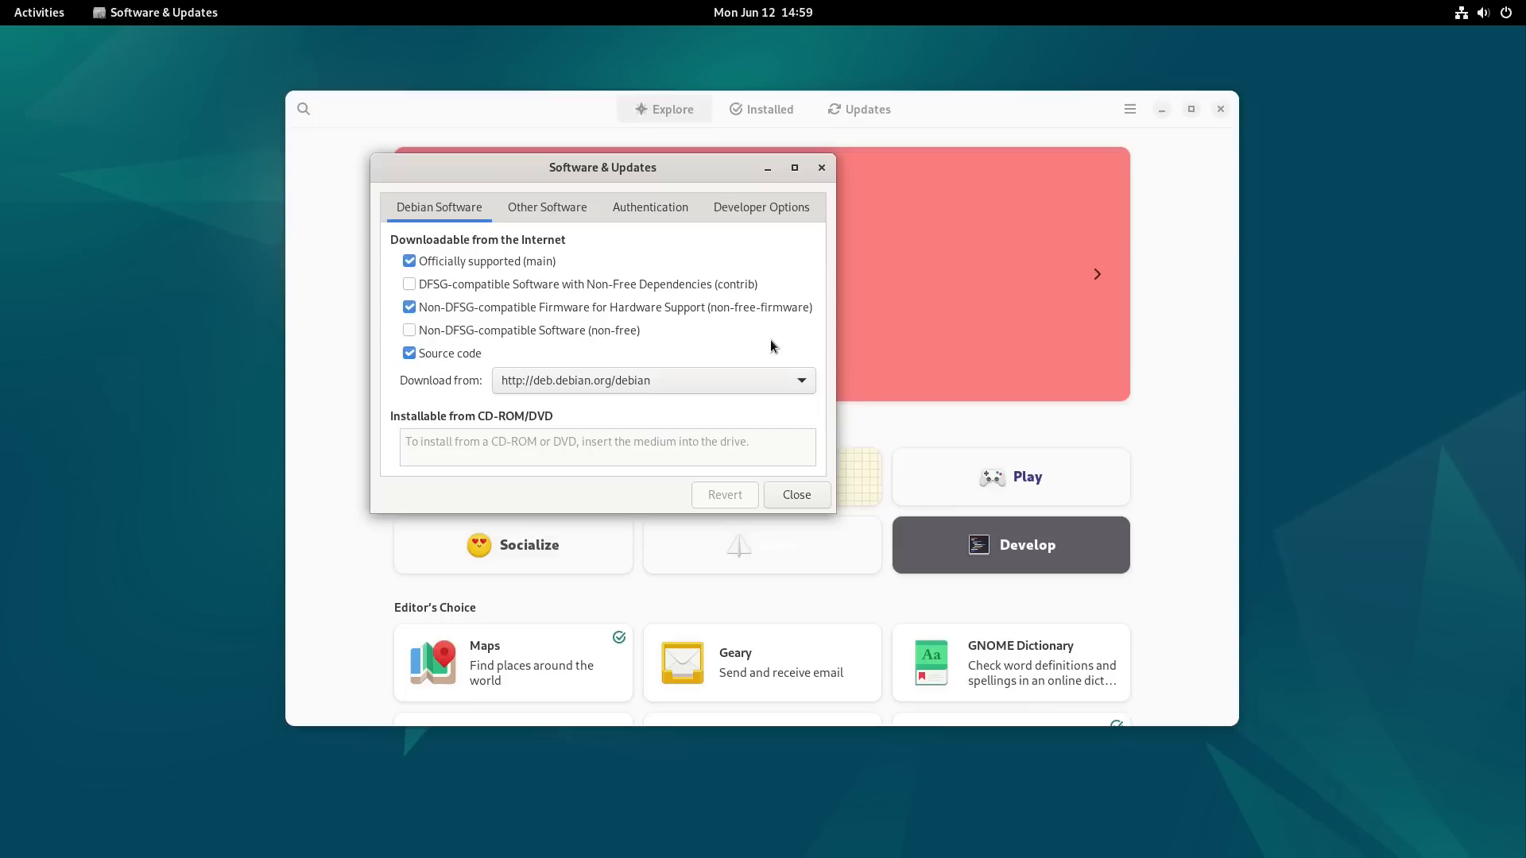
# Step: Browse the list of other download servers without choosing one, and check the Other Software sources before returning to Debian Software
pyautogui.click(799, 380)
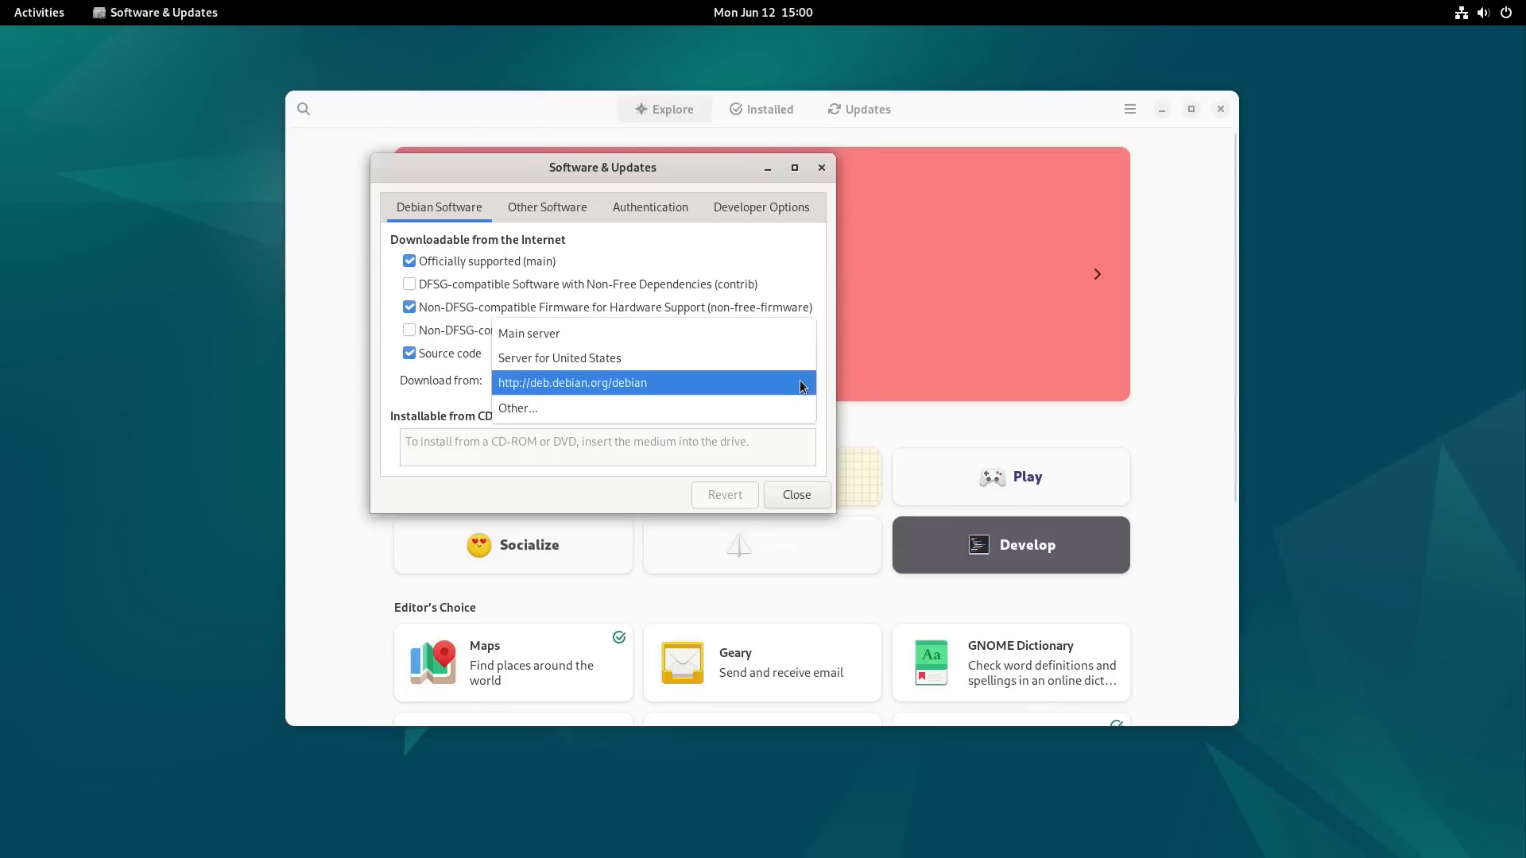
pyautogui.click(758, 408)
pyautogui.scroll(-5, 632, 330)
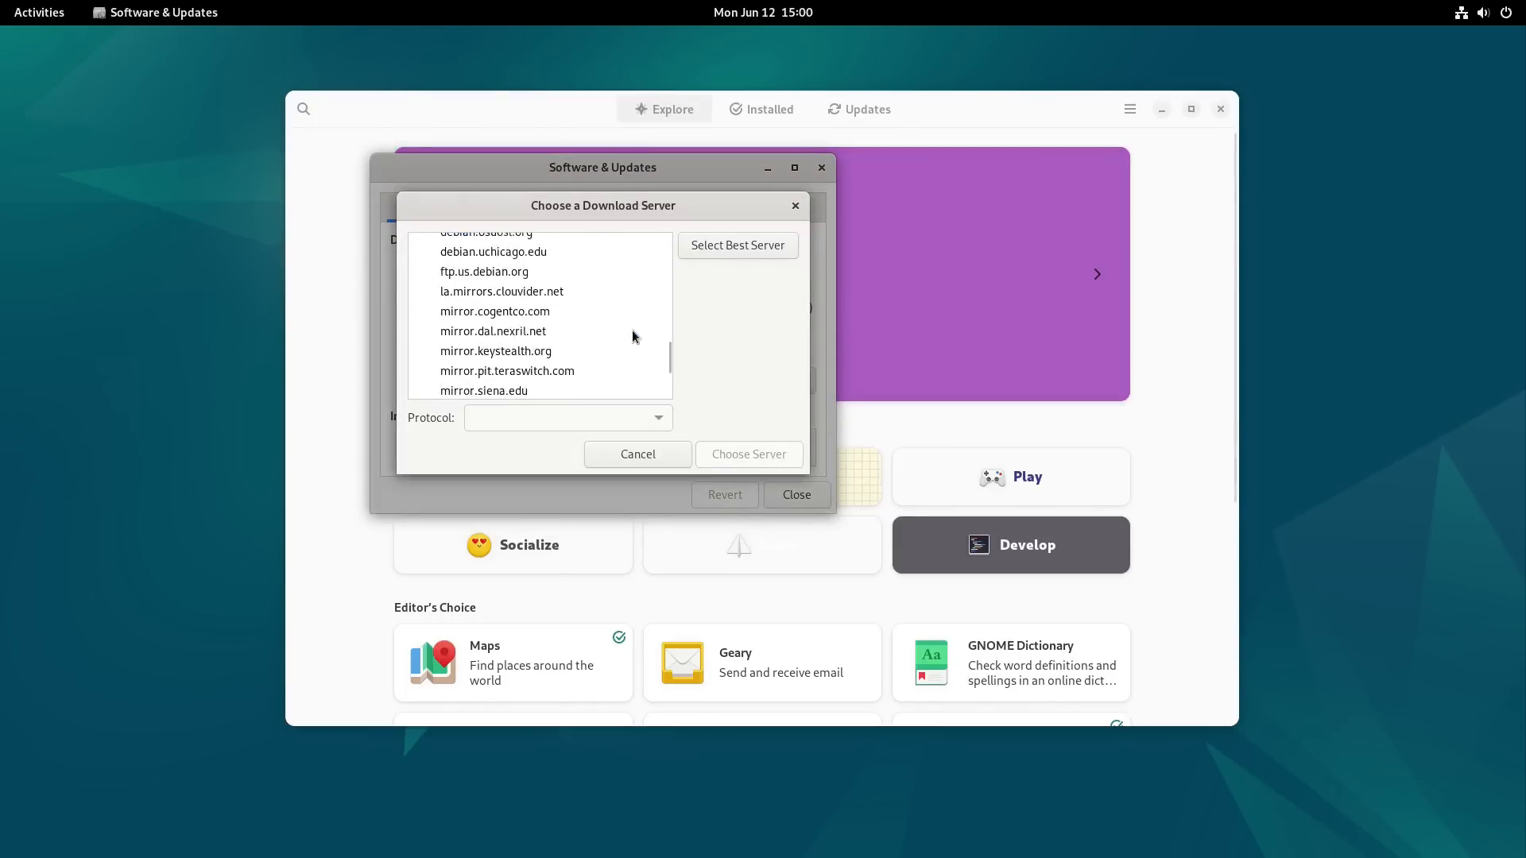
pyautogui.scroll(10, 631, 332)
pyautogui.click(651, 451)
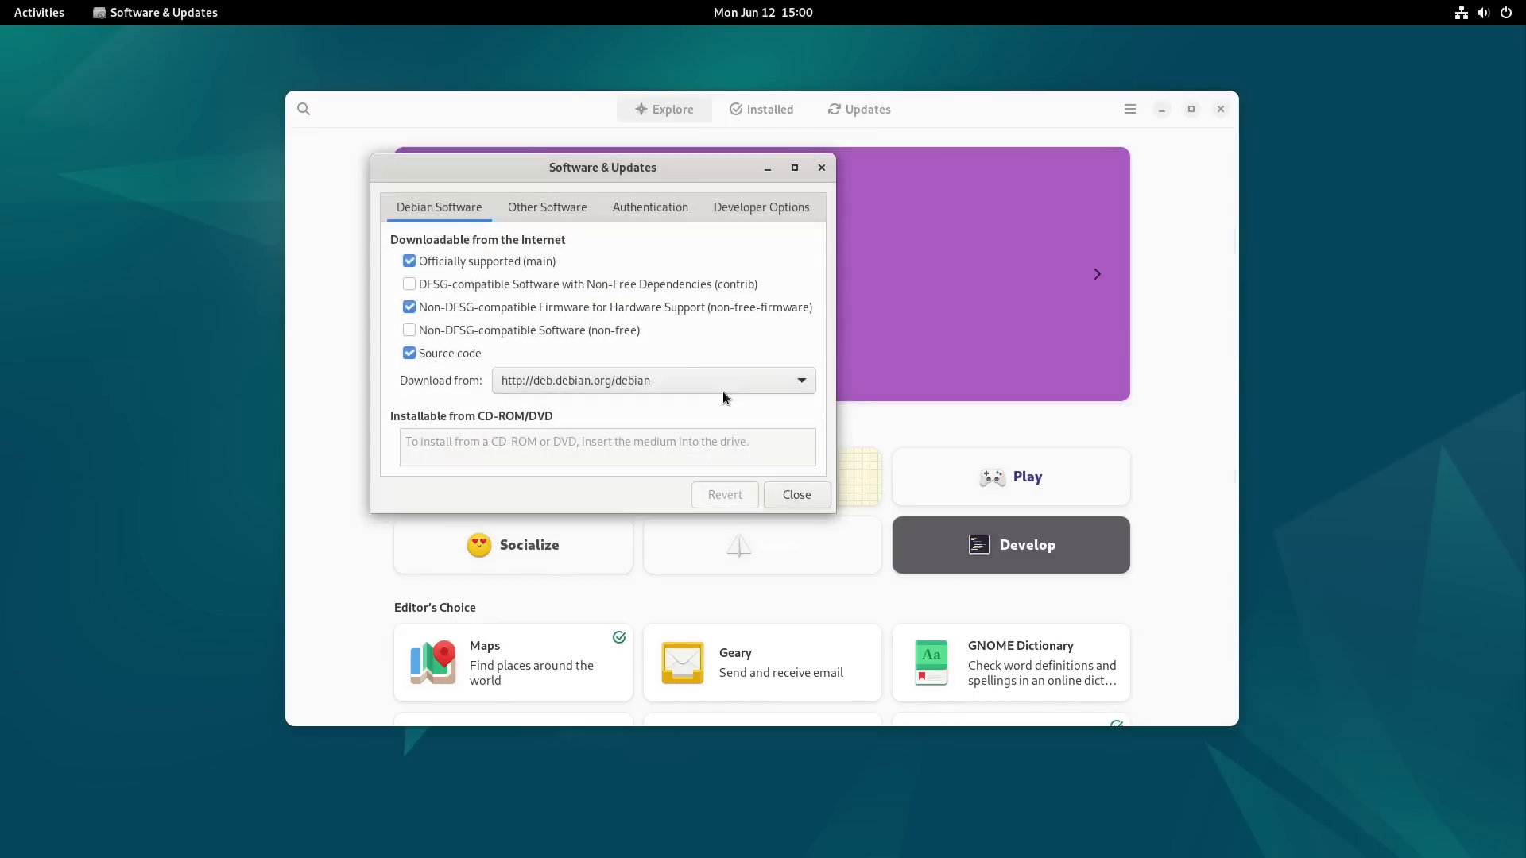
pyautogui.click(514, 218)
pyautogui.click(450, 203)
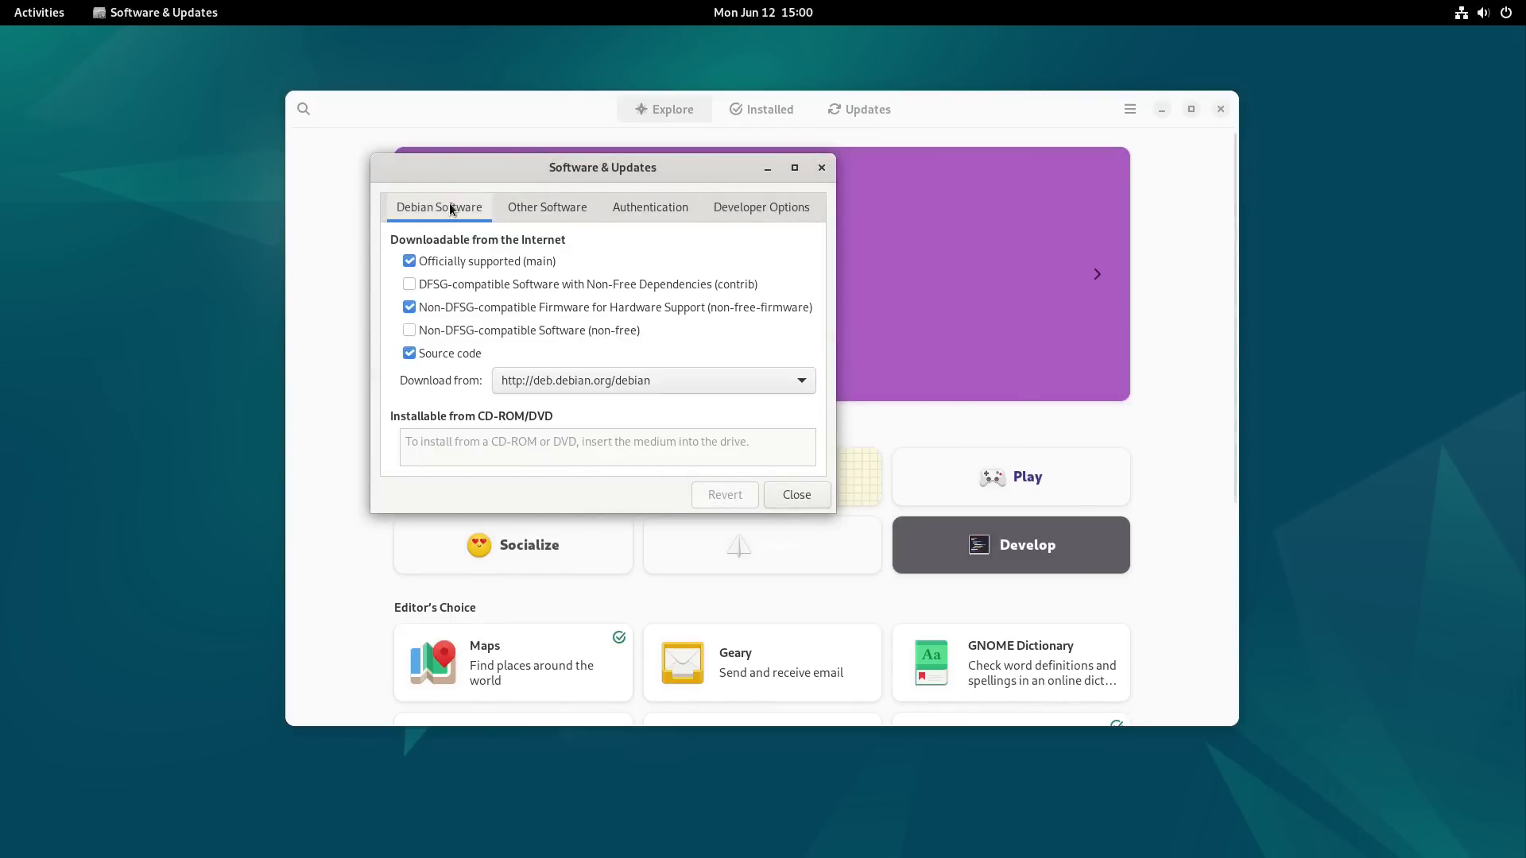
# Step: Check the trusted software providers under Authentication and return to Debian Software
pyautogui.click(674, 206)
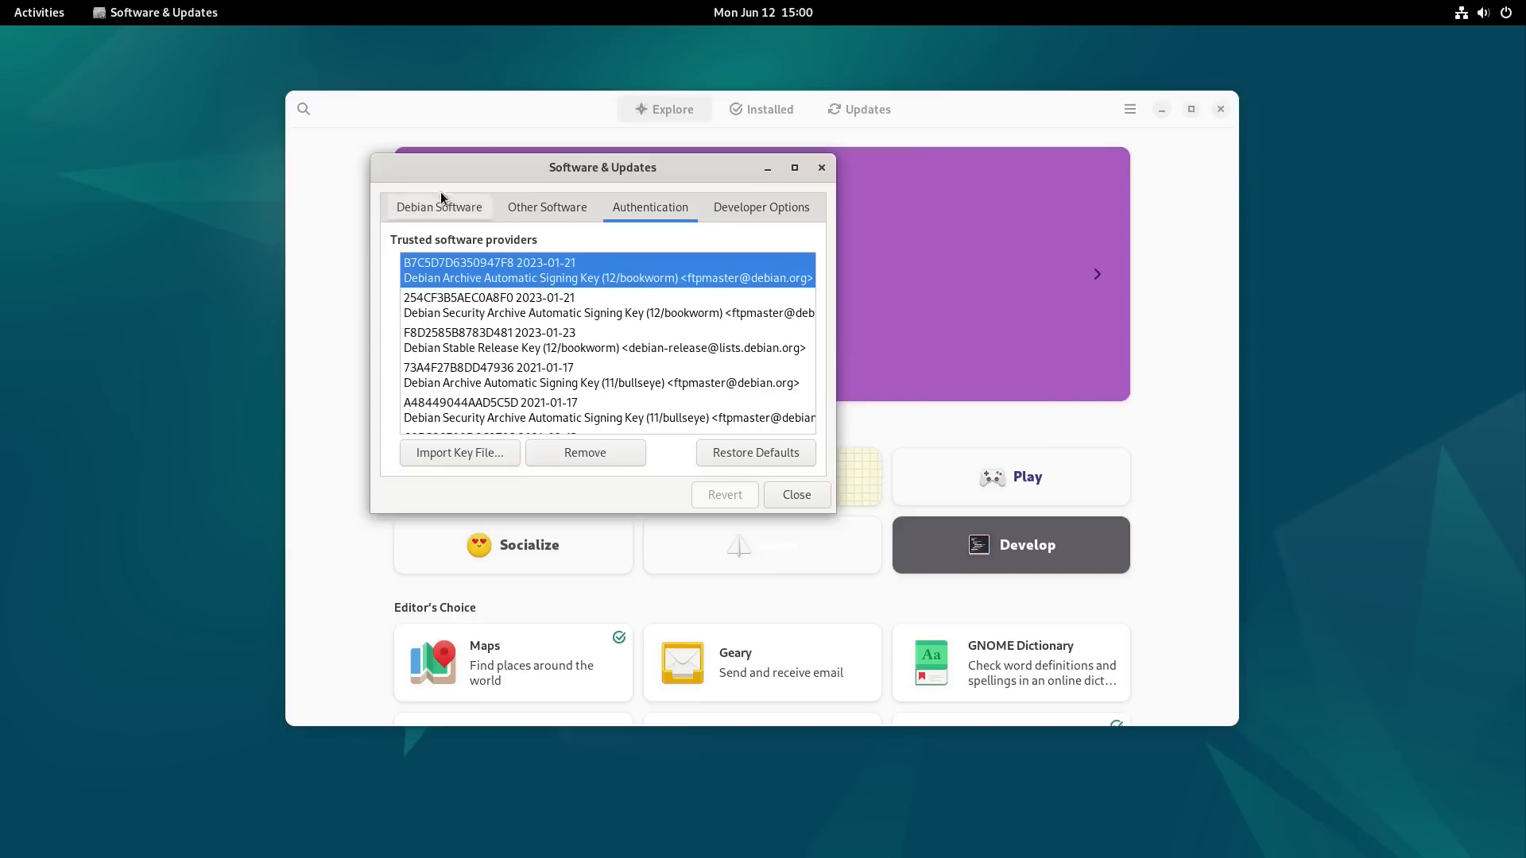
pyautogui.click(422, 210)
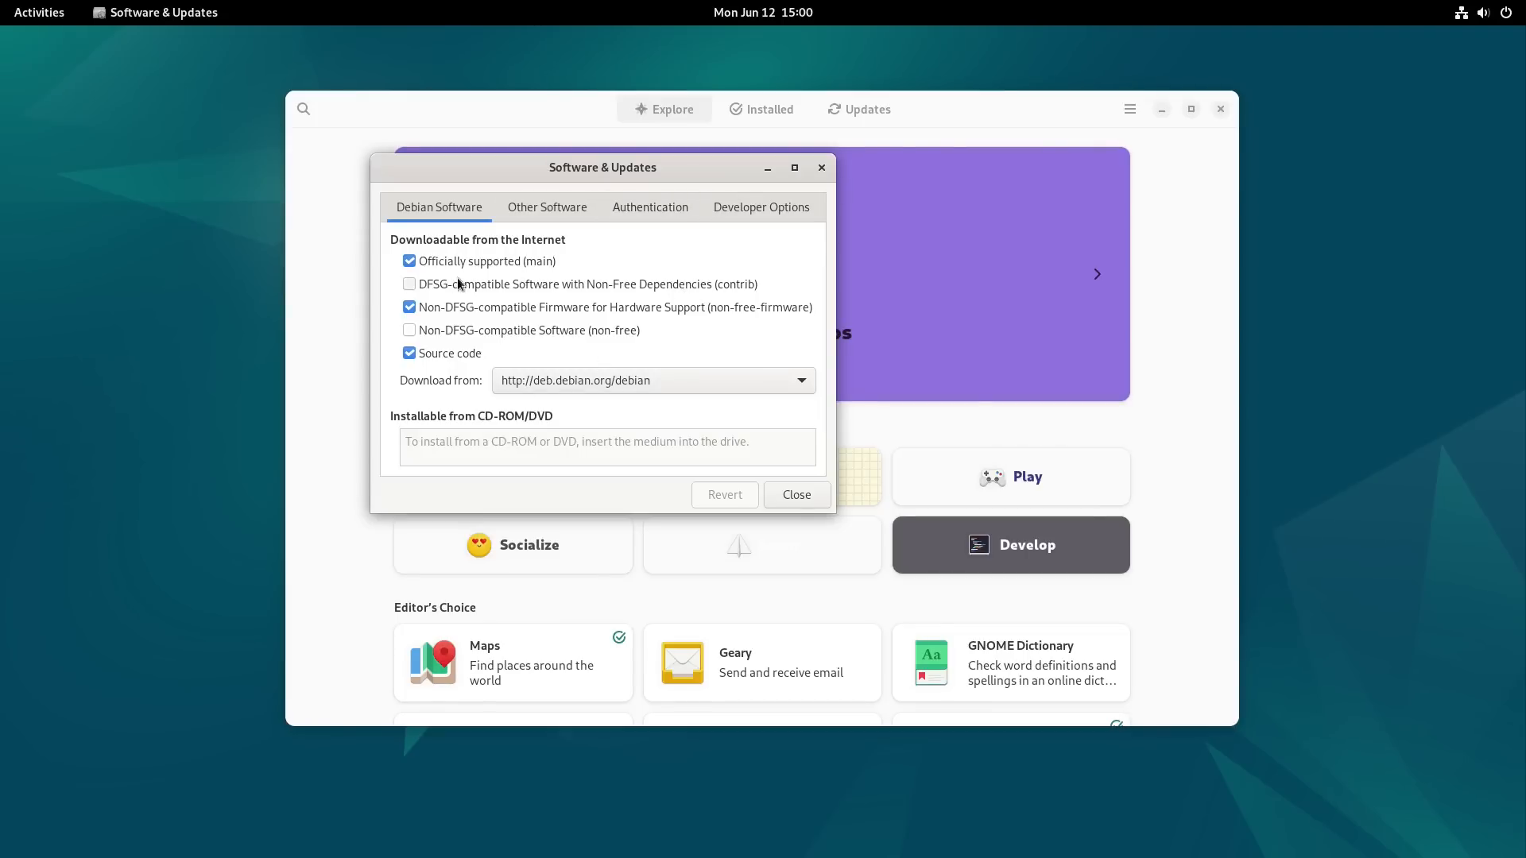
# Step: Try enabling the contrib and non-free components, authenticating with the administrator password, and turn both off again
pyautogui.click(515, 286)
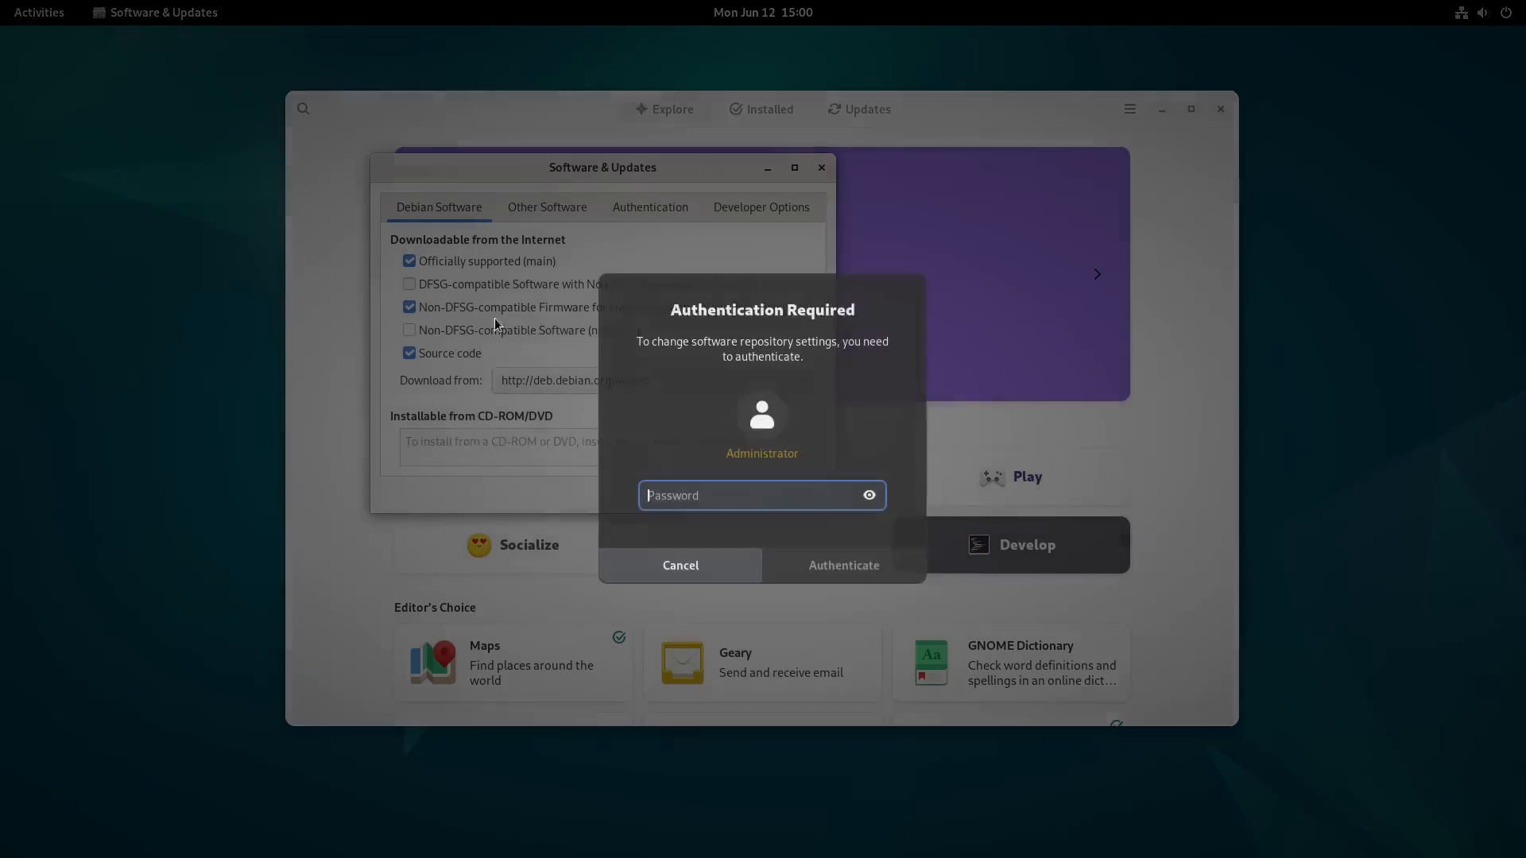
pyautogui.write('**')
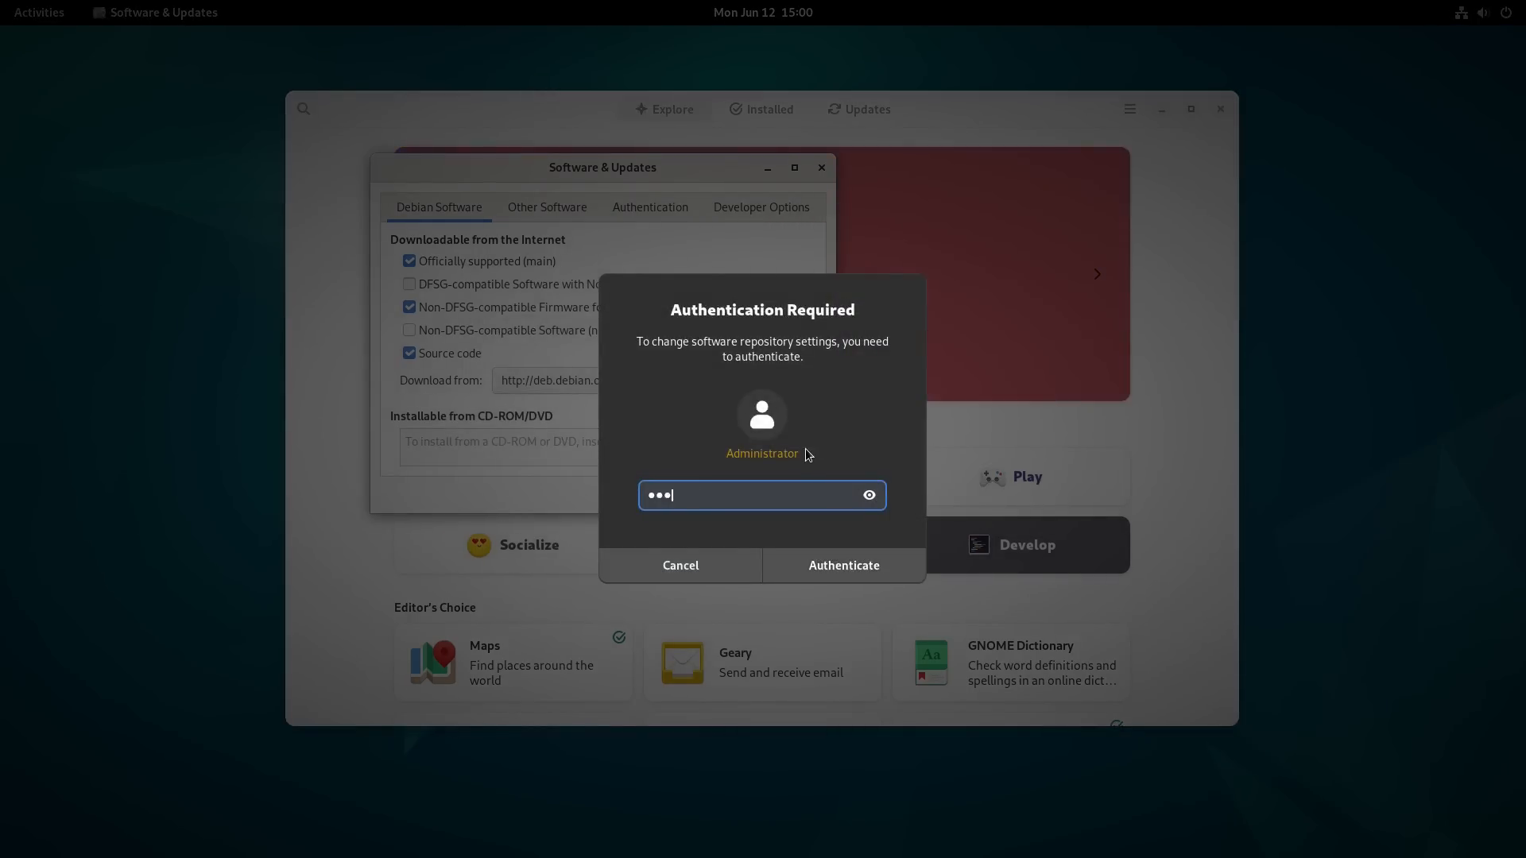
pyautogui.press('Return')
pyautogui.click(518, 336)
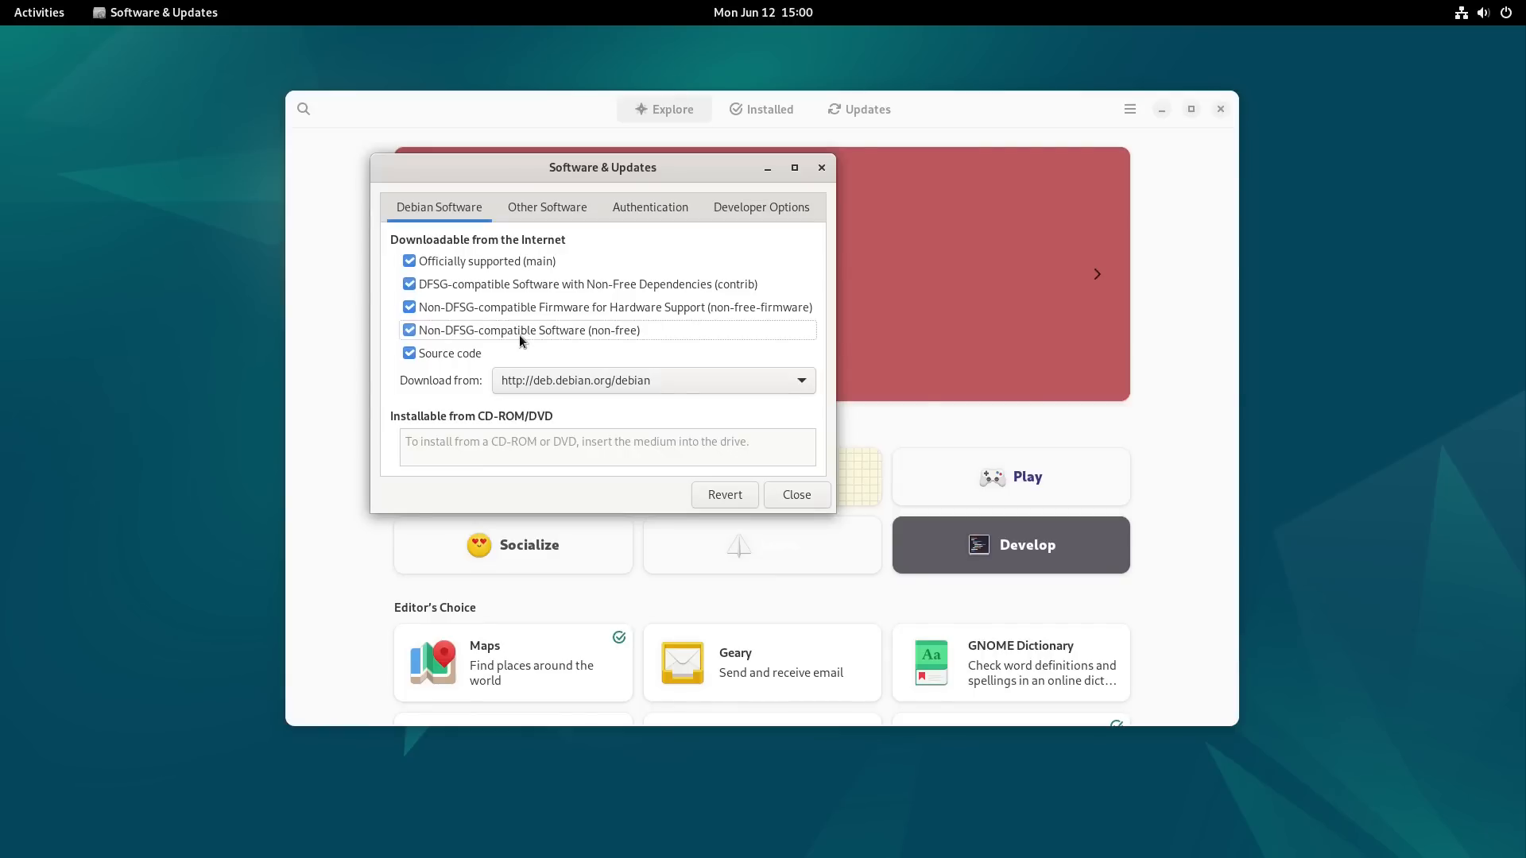
pyautogui.click(518, 335)
pyautogui.click(460, 284)
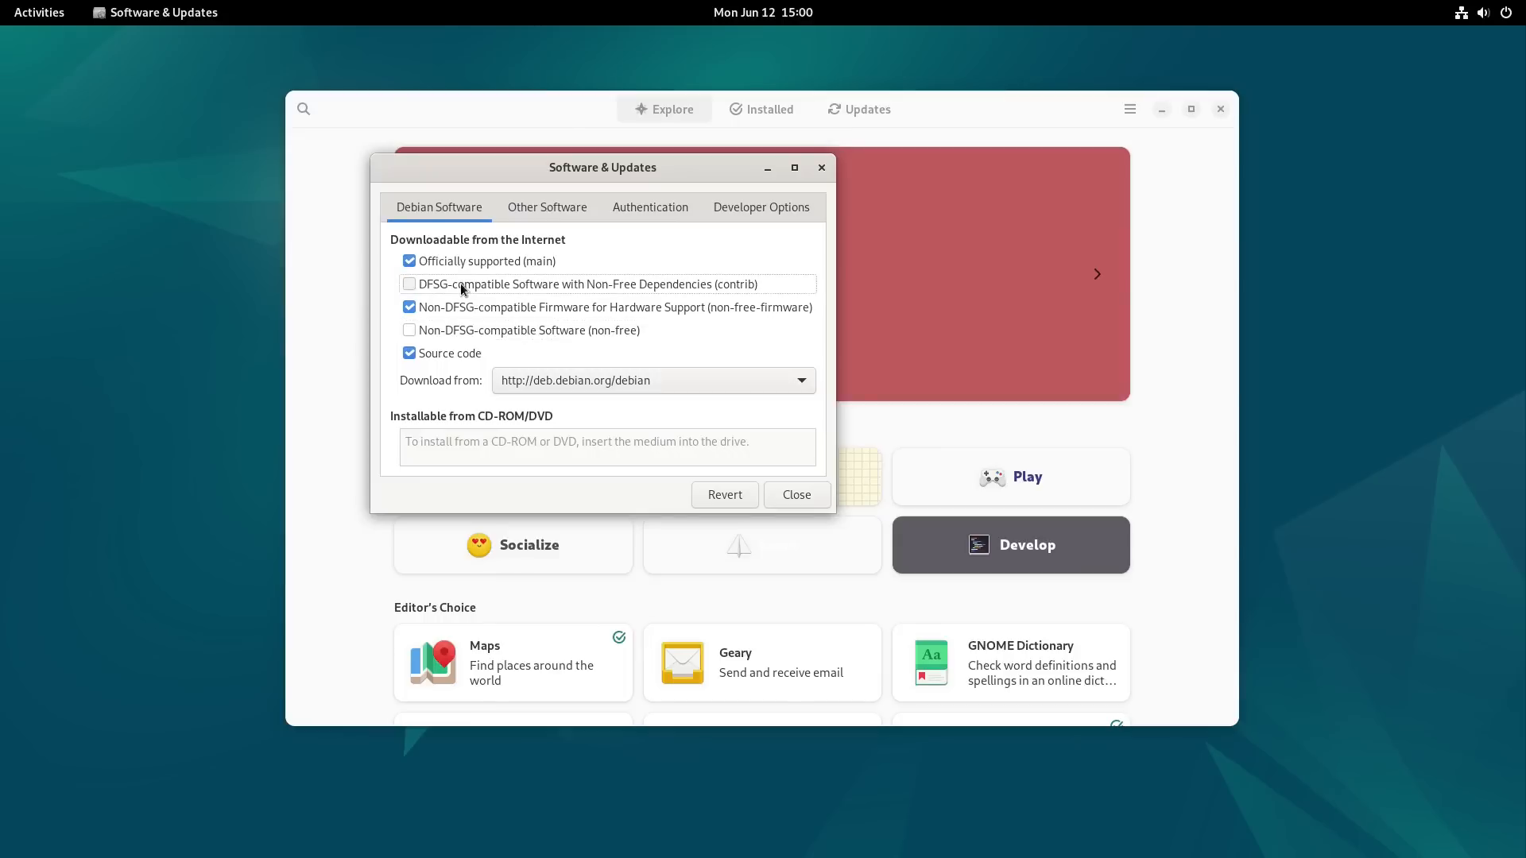
# Step: Look through the Other Software, Authentication and Developer Options settings before going back to Debian Software
pyautogui.click(533, 205)
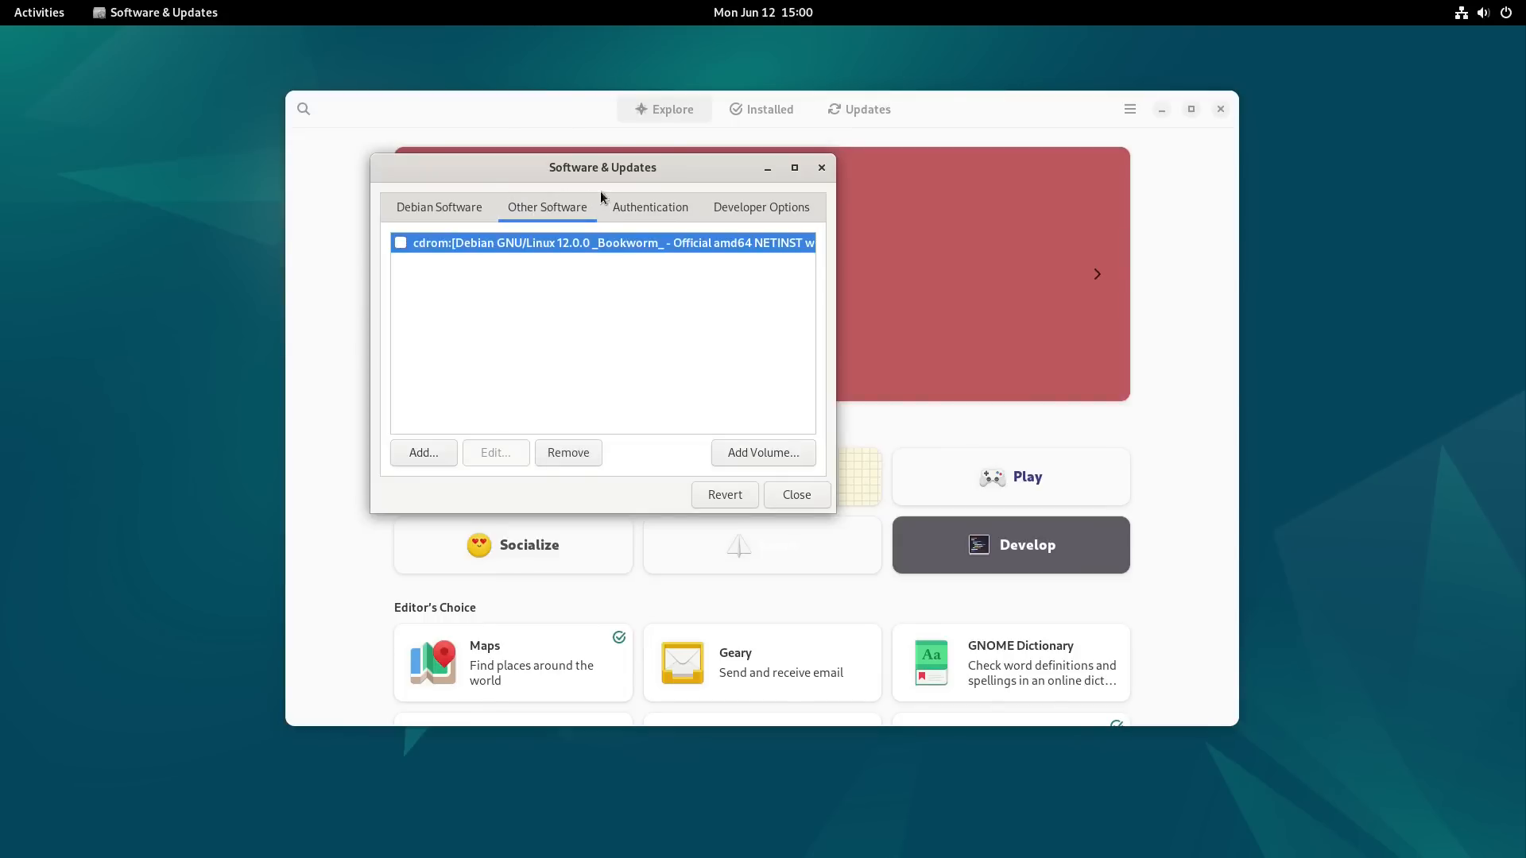
pyautogui.click(650, 206)
pyautogui.click(732, 216)
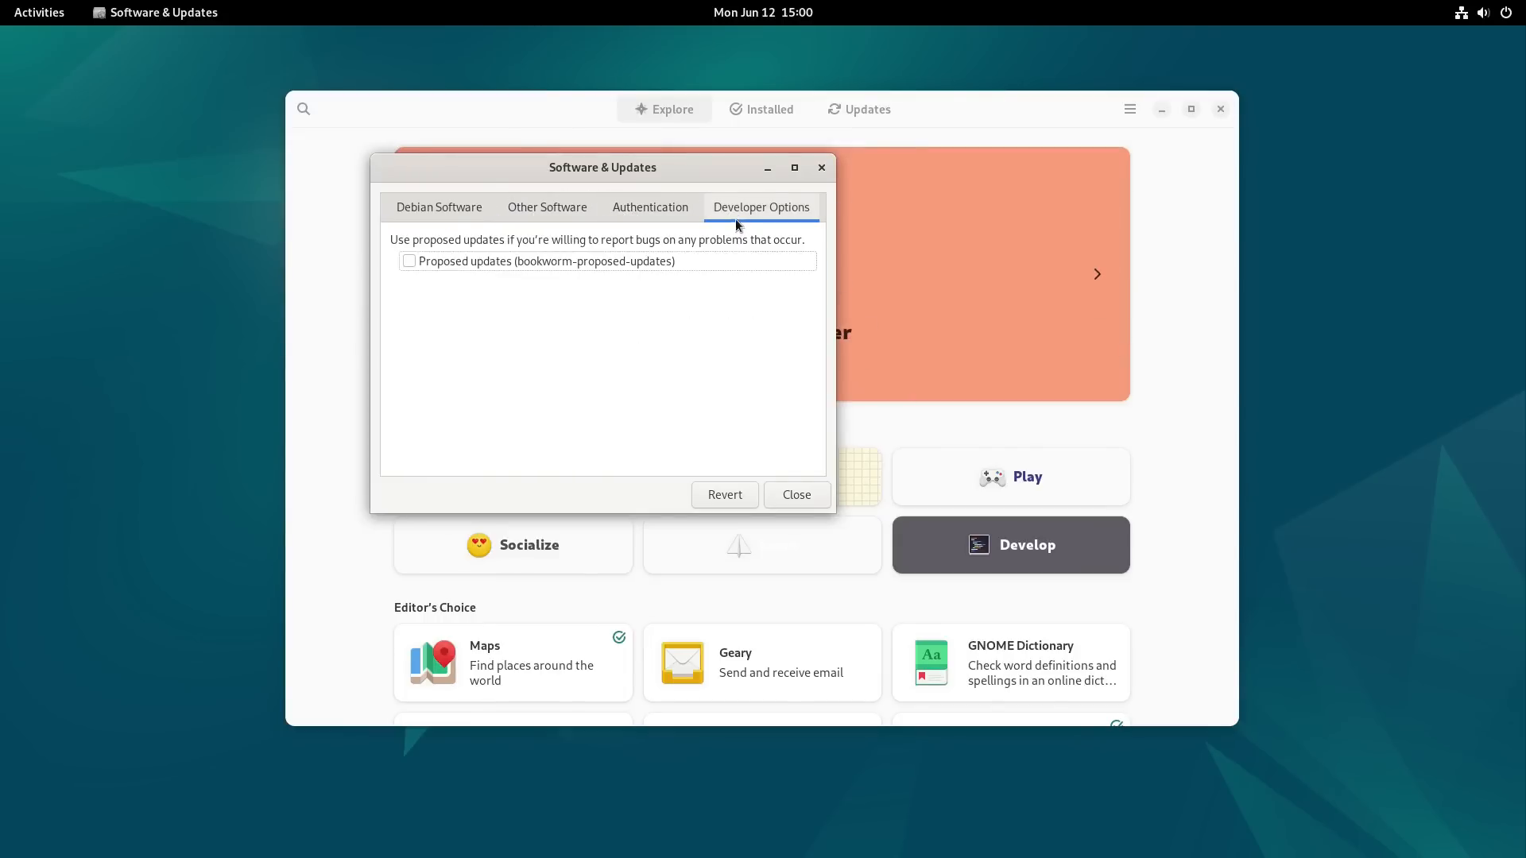
pyautogui.click(651, 220)
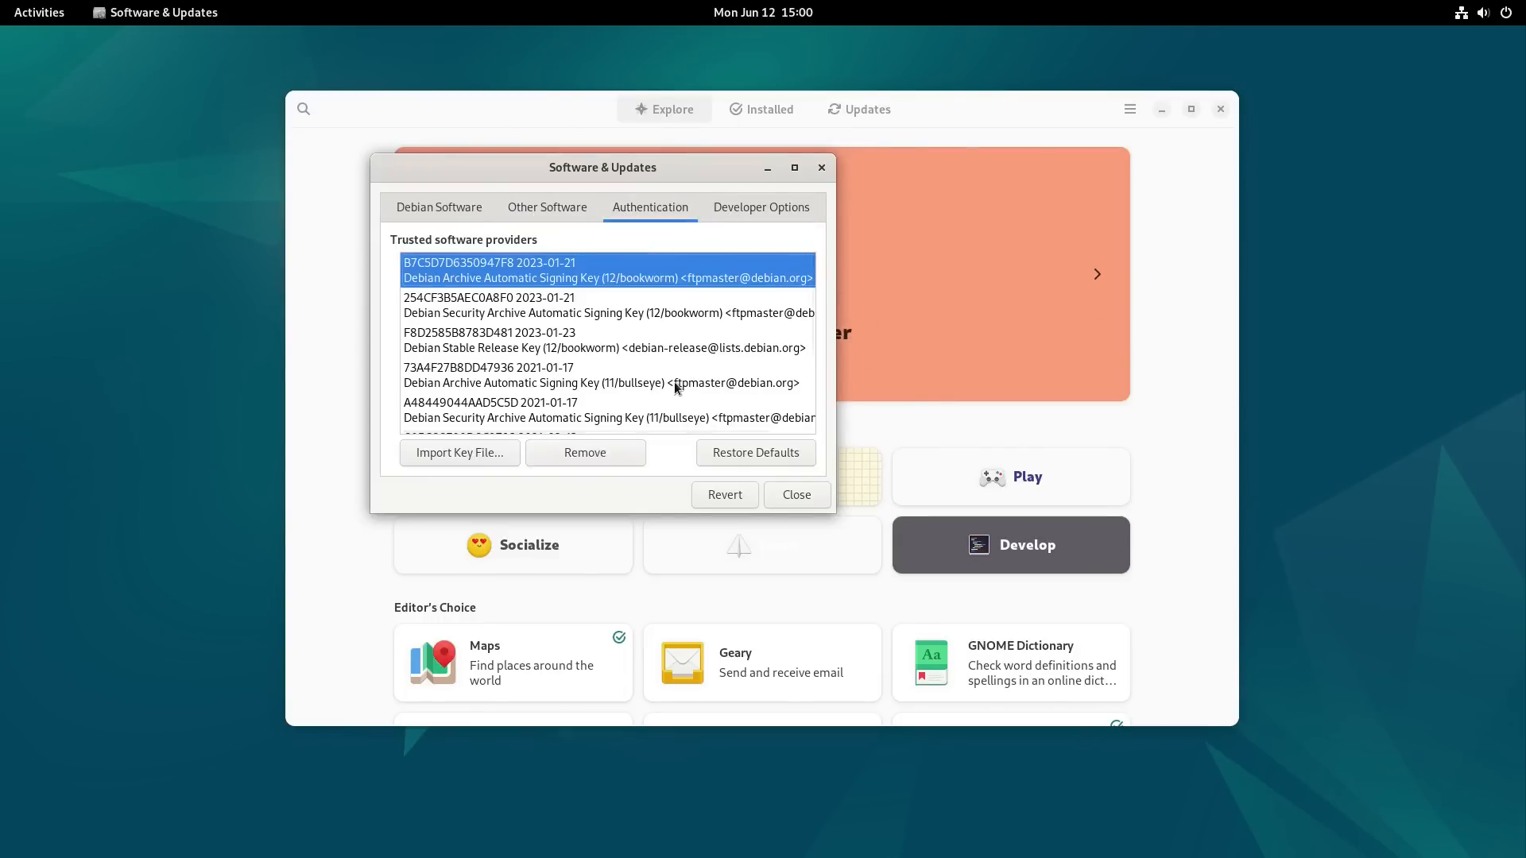
pyautogui.click(772, 207)
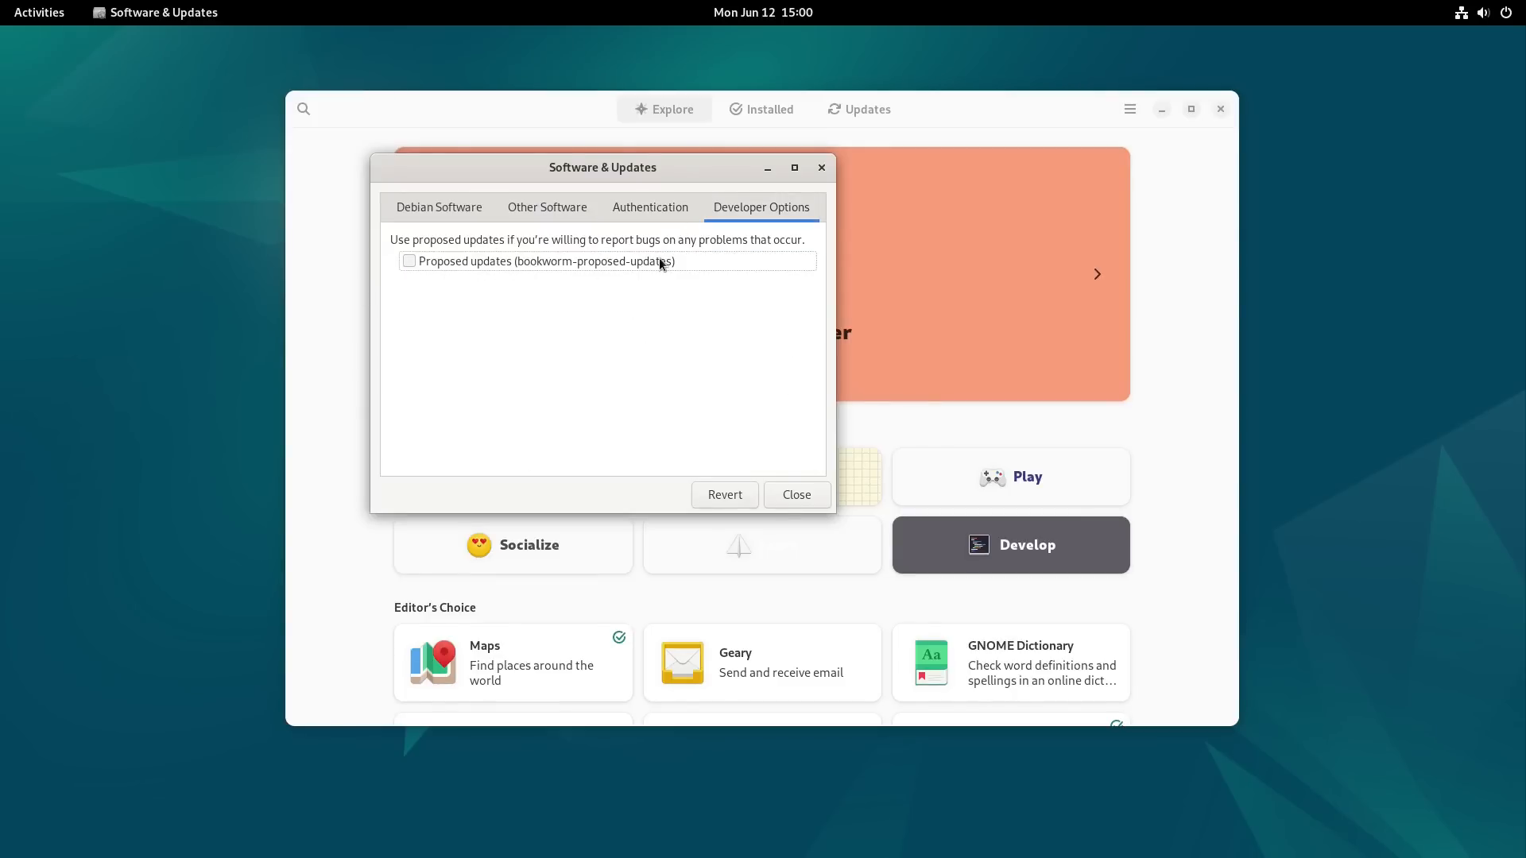
pyautogui.click(548, 211)
pyautogui.click(395, 212)
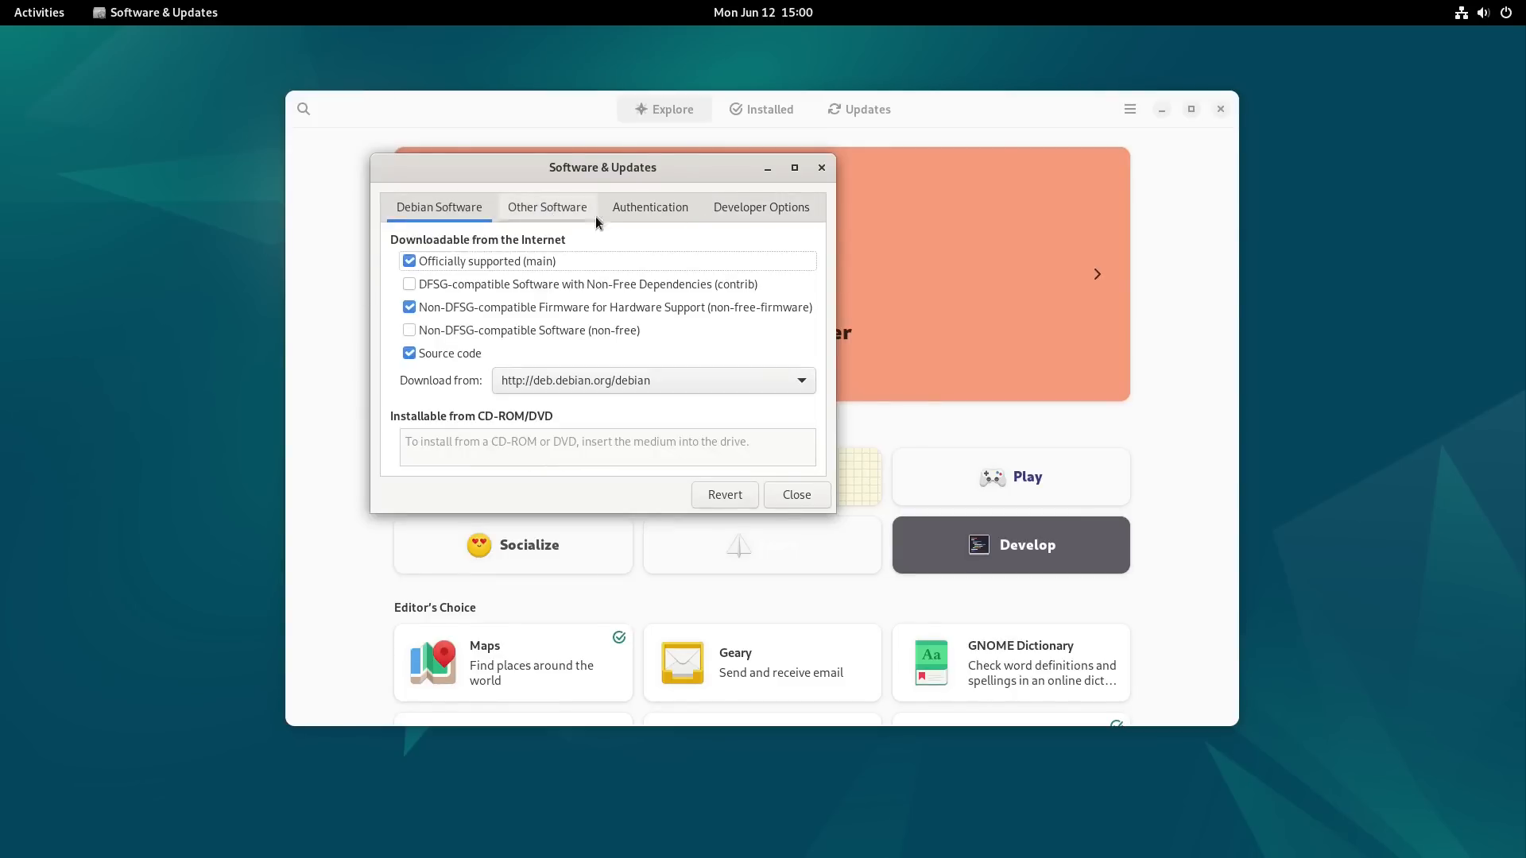
# Step: Close Software & Updates with a reload of the available software information, and skim the Explore page
pyautogui.click(794, 494)
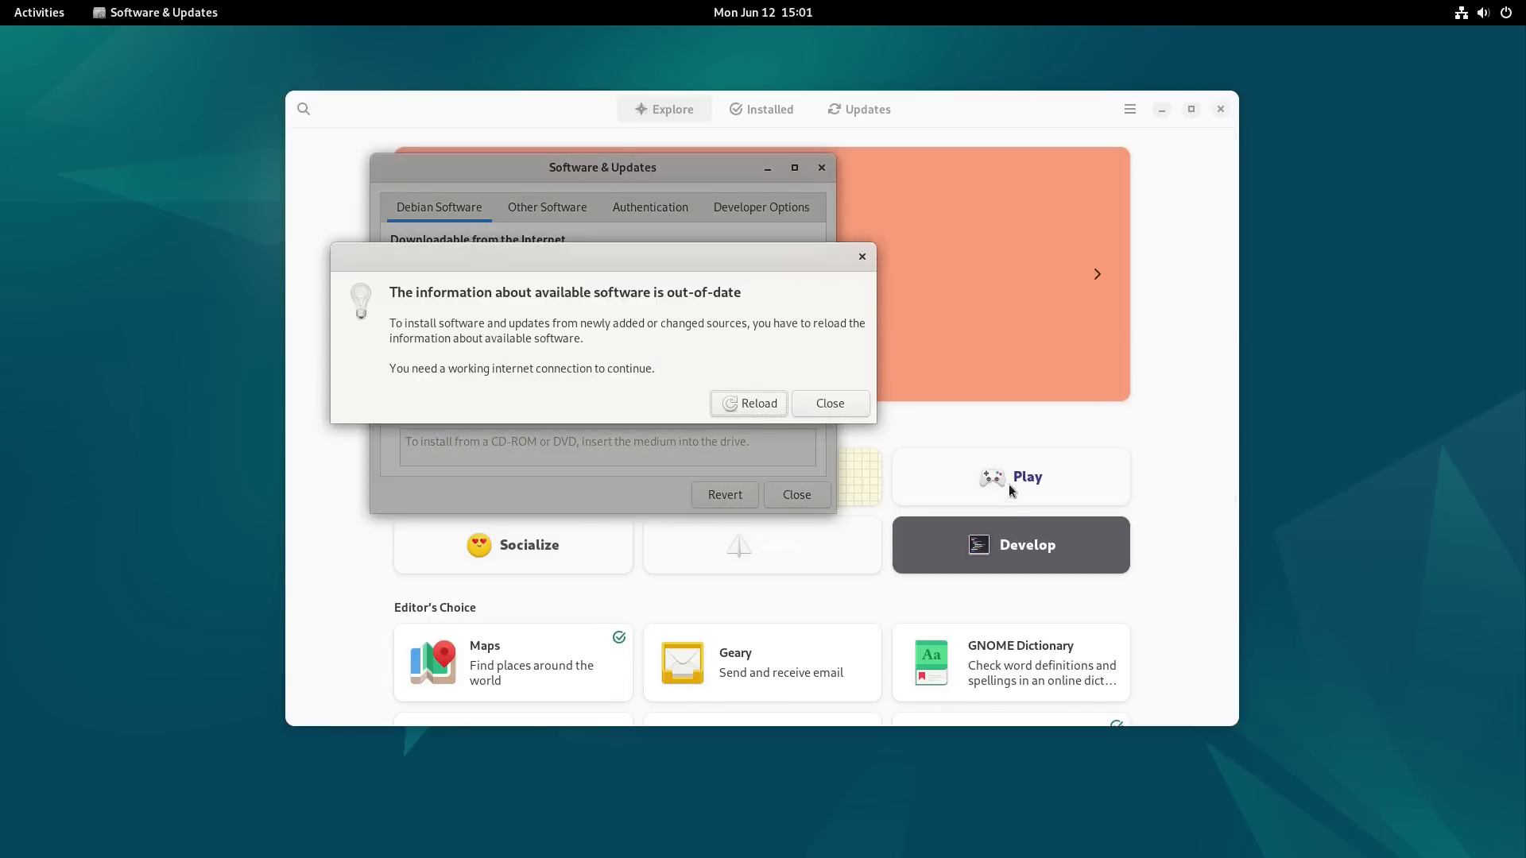
pyautogui.click(749, 407)
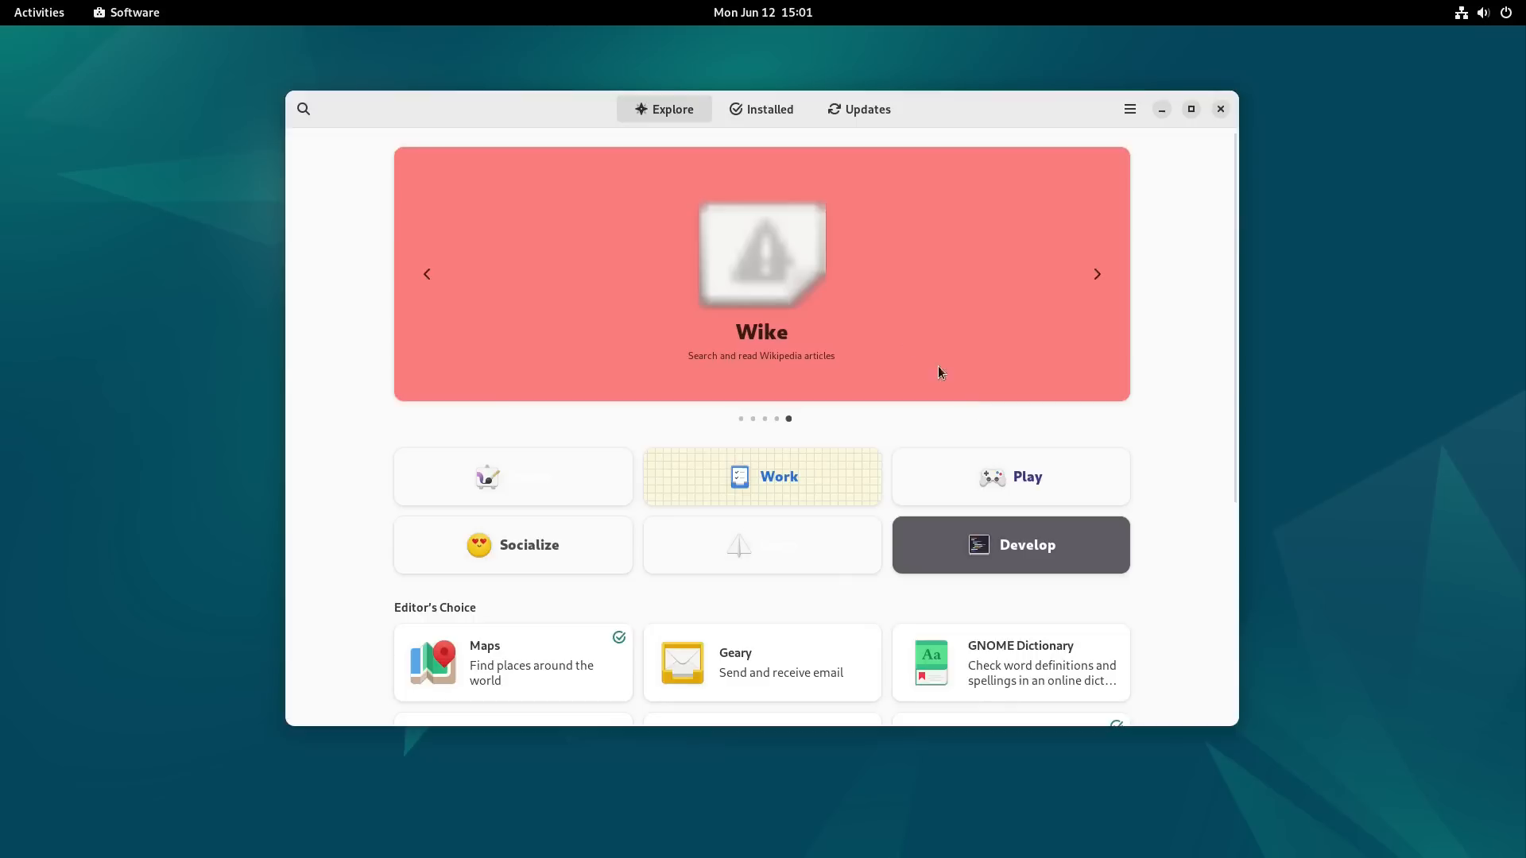
pyautogui.scroll(-5, 1188, 537)
pyautogui.scroll(5, 1196, 534)
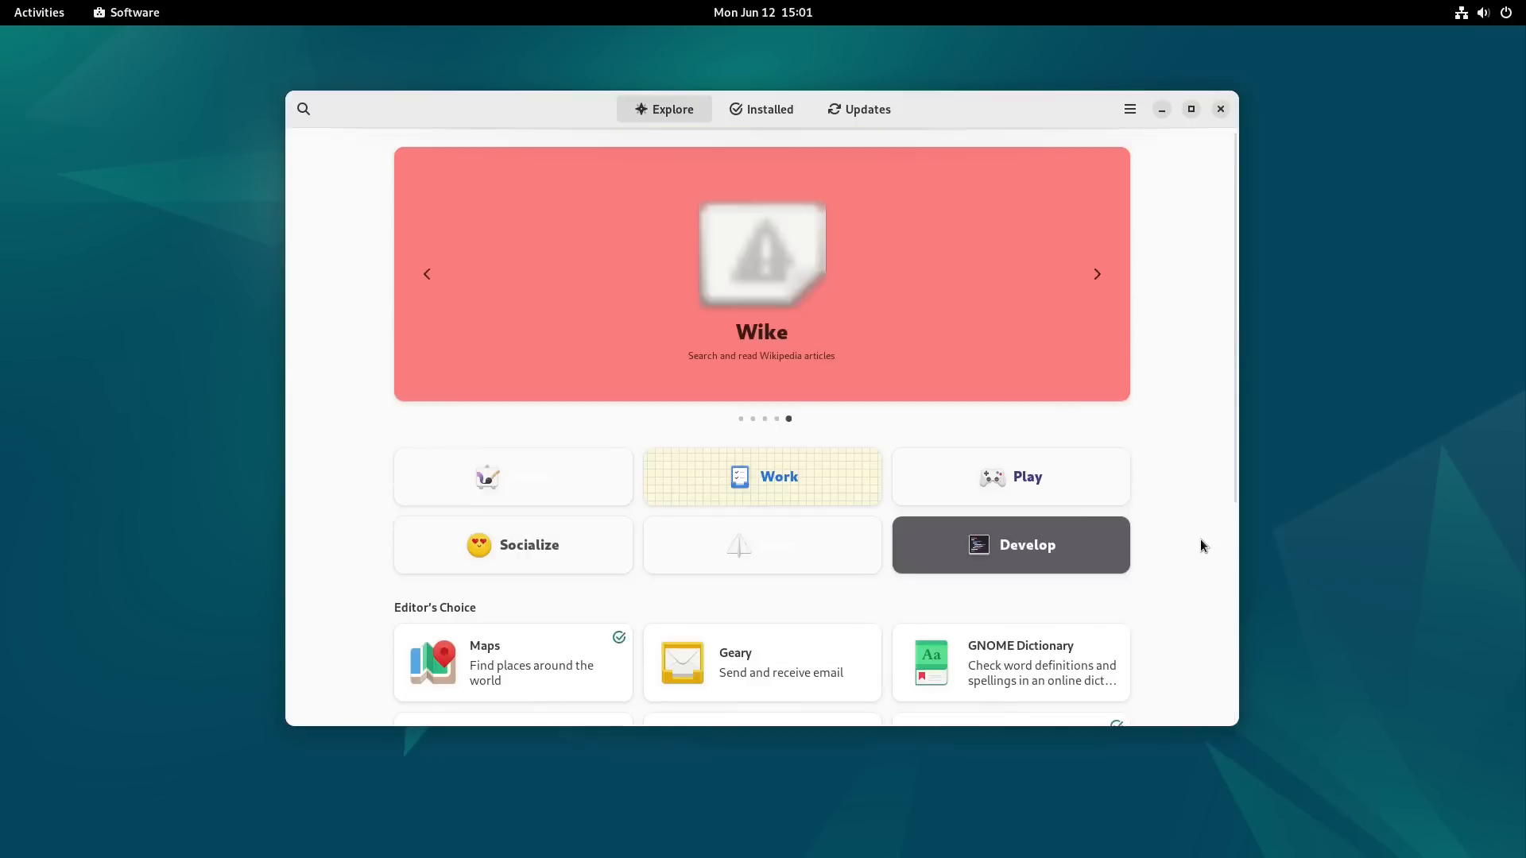
# Step: Search Software for kdenlive, check the install sources on the Kdenlive page, and close the Software window
pyautogui.click(305, 110)
pyautogui.write('kdenlive')
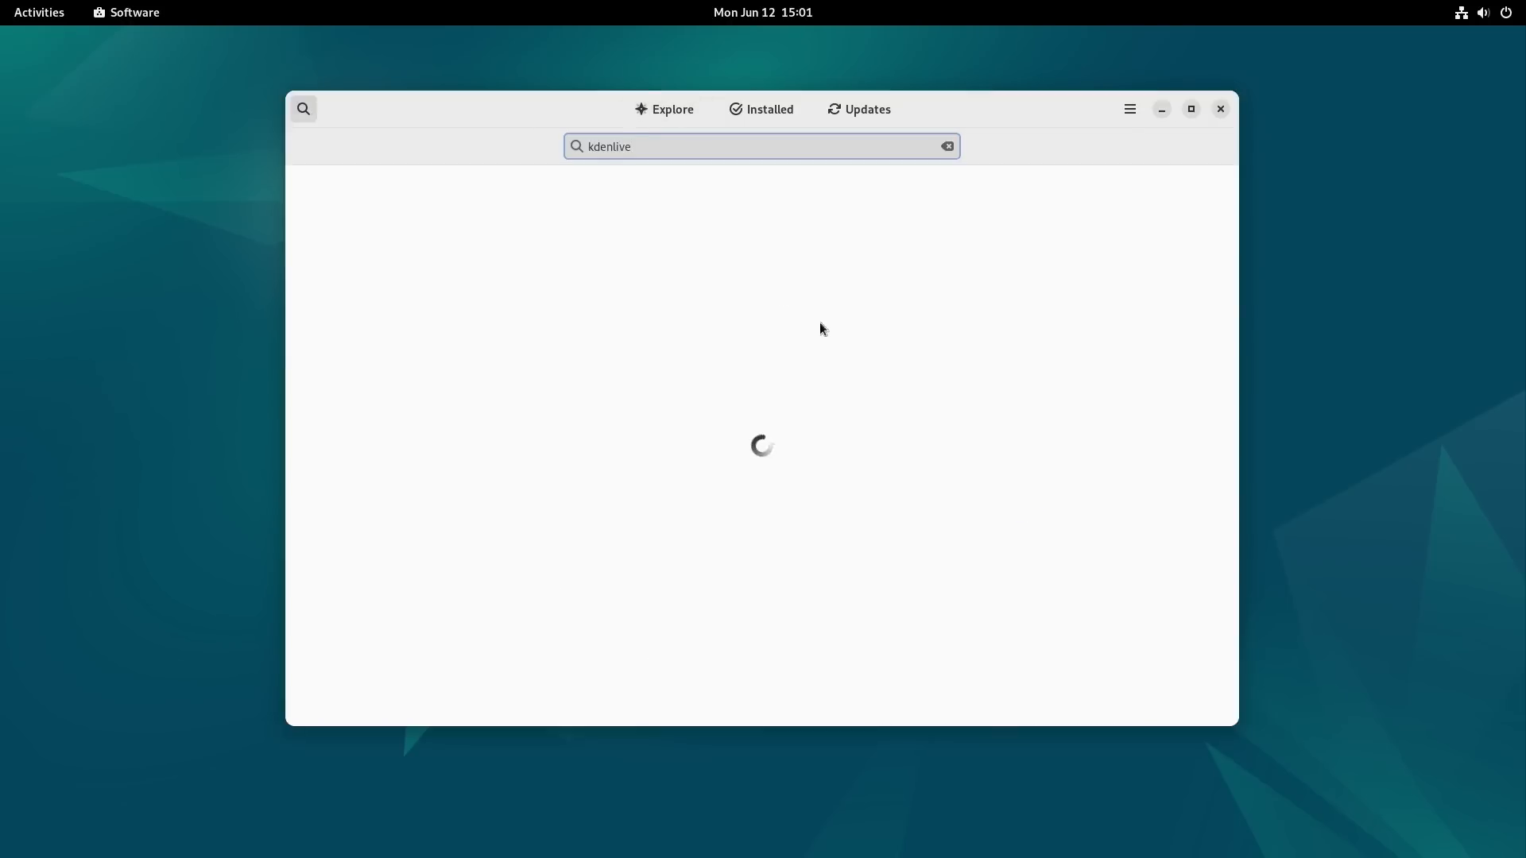
pyautogui.click(616, 197)
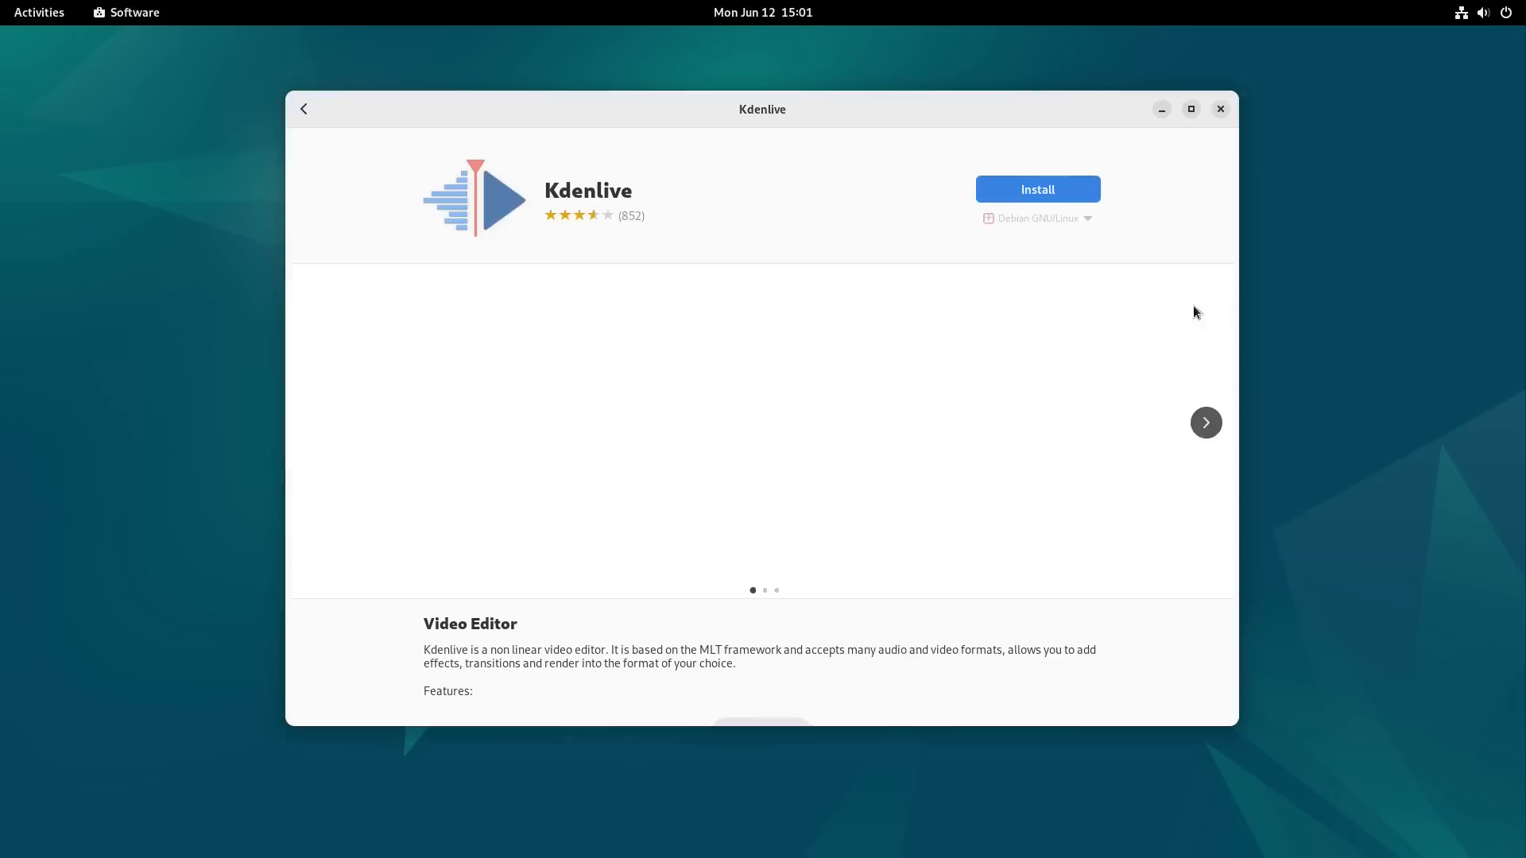
pyautogui.click(1083, 217)
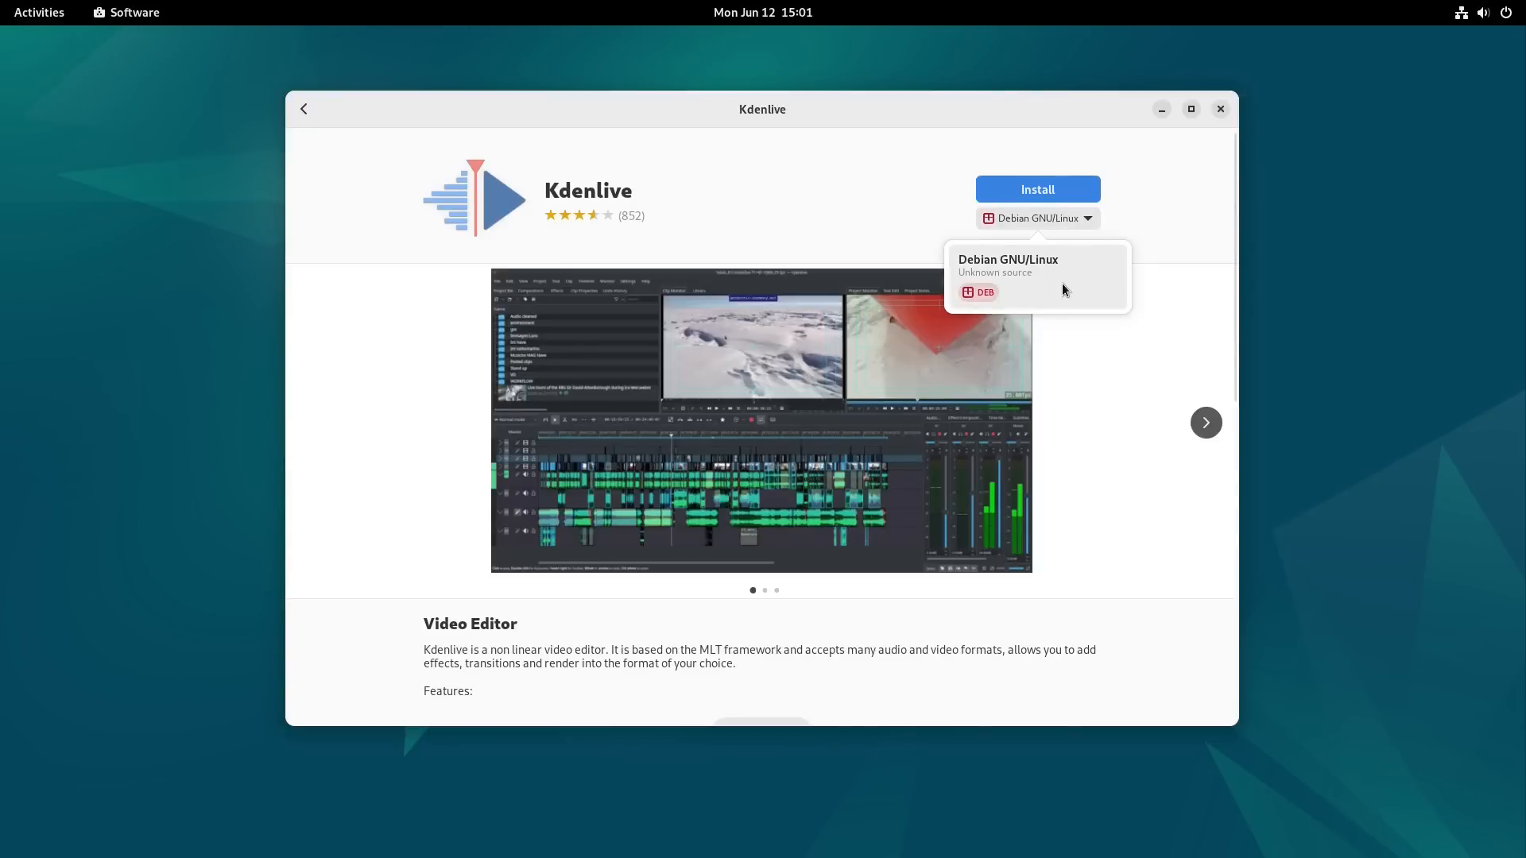
pyautogui.click(1168, 212)
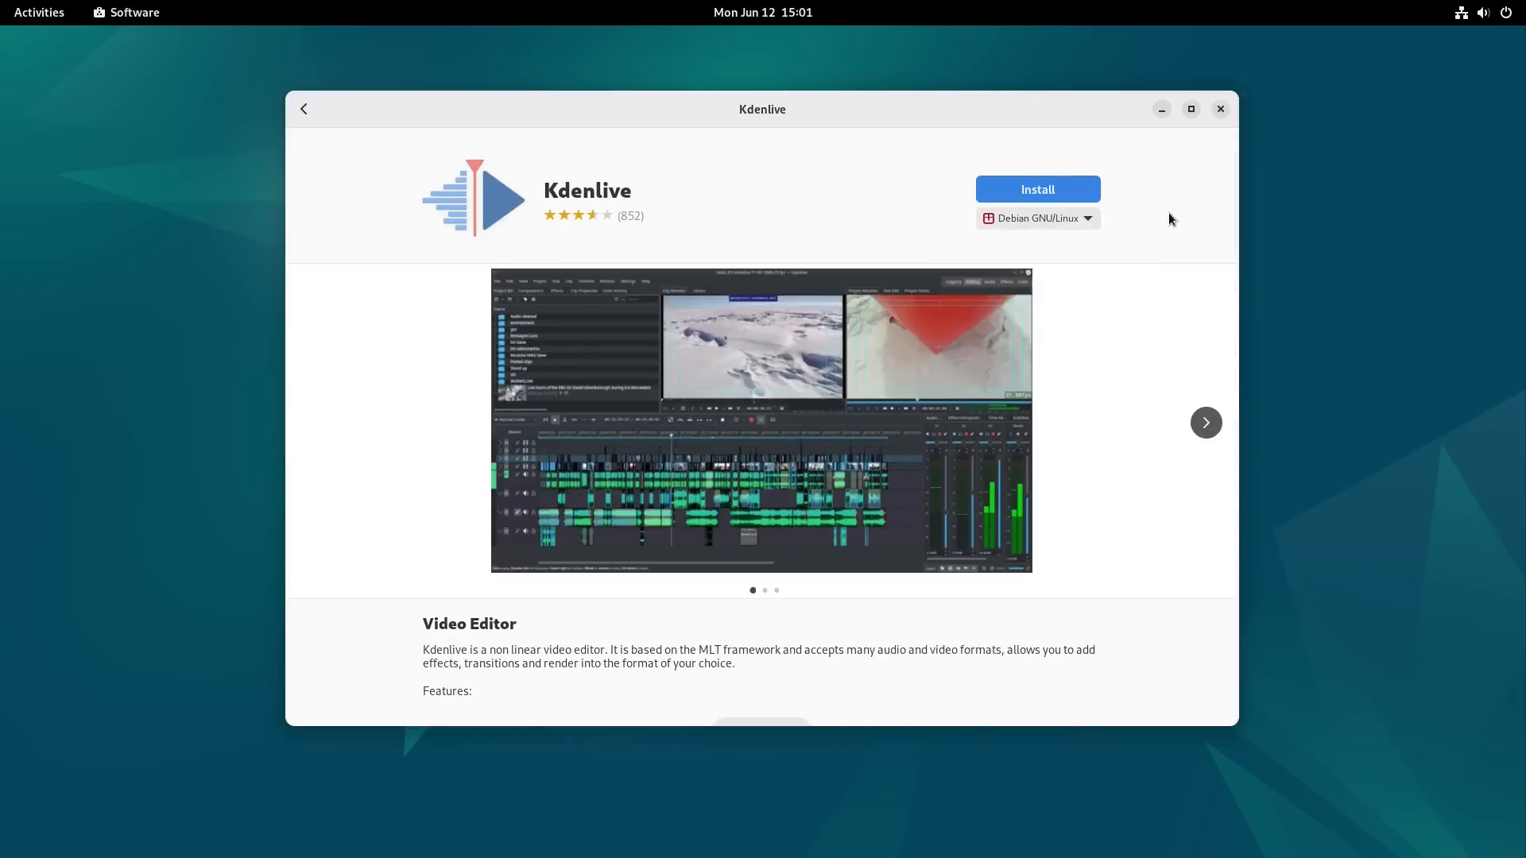
pyautogui.click(304, 109)
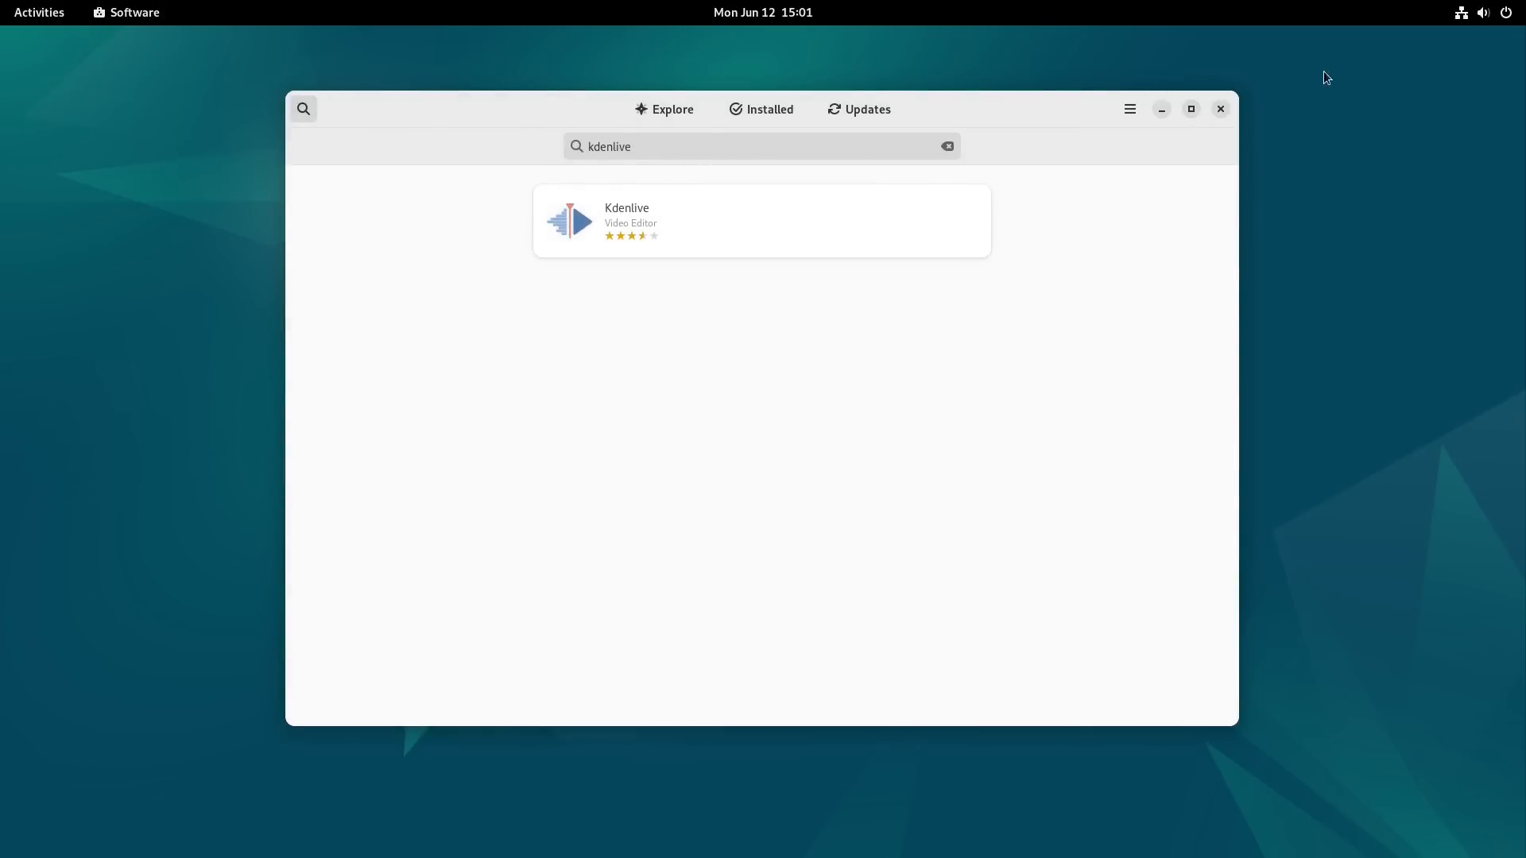
pyautogui.click(1219, 110)
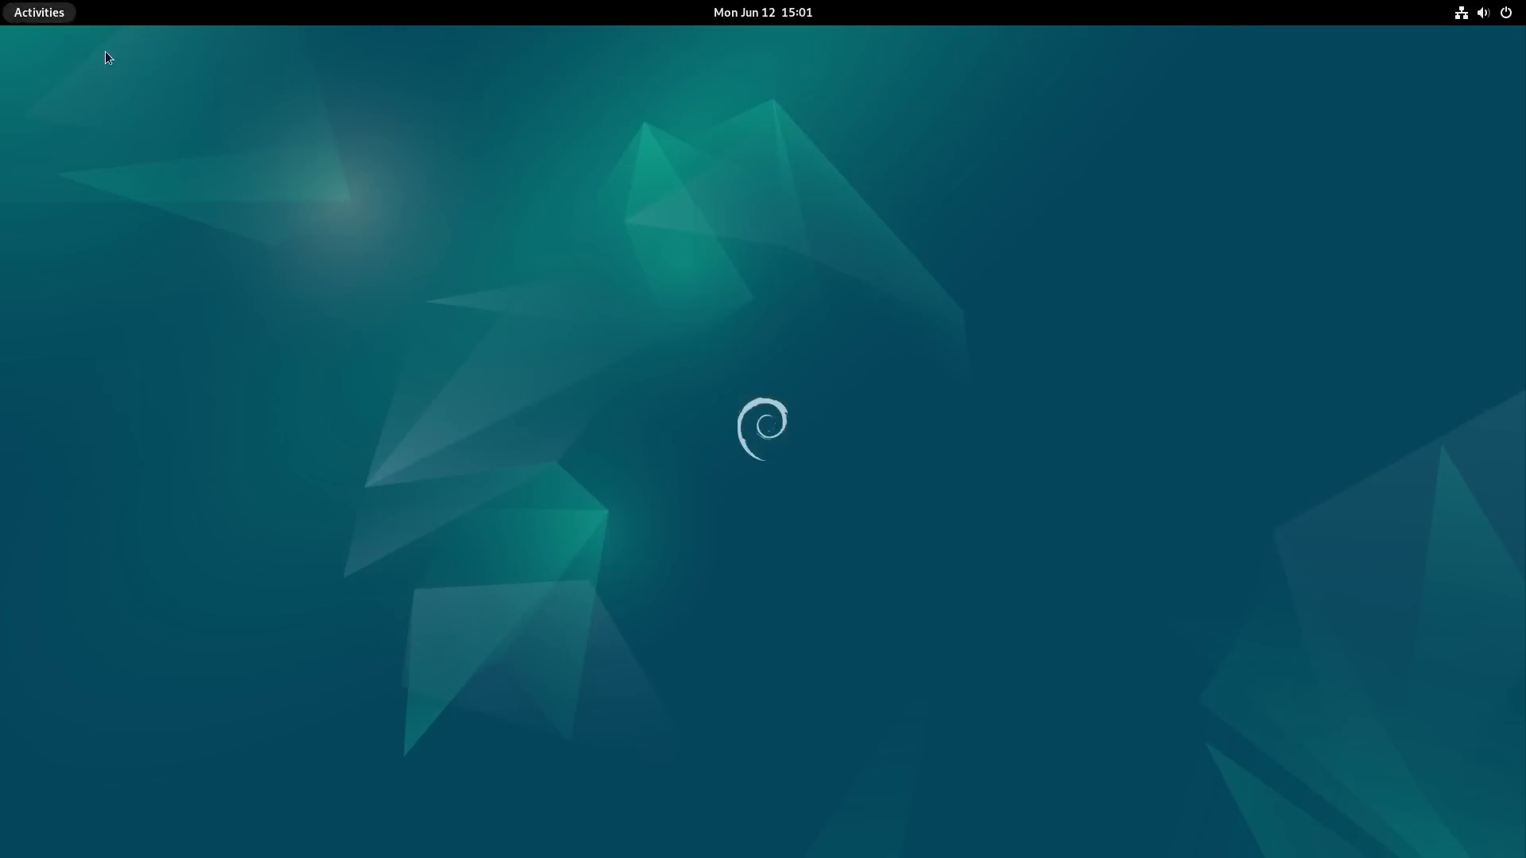
# Step: Open a terminal and check the Flatpak version with flatpak --version
pyautogui.press('super')
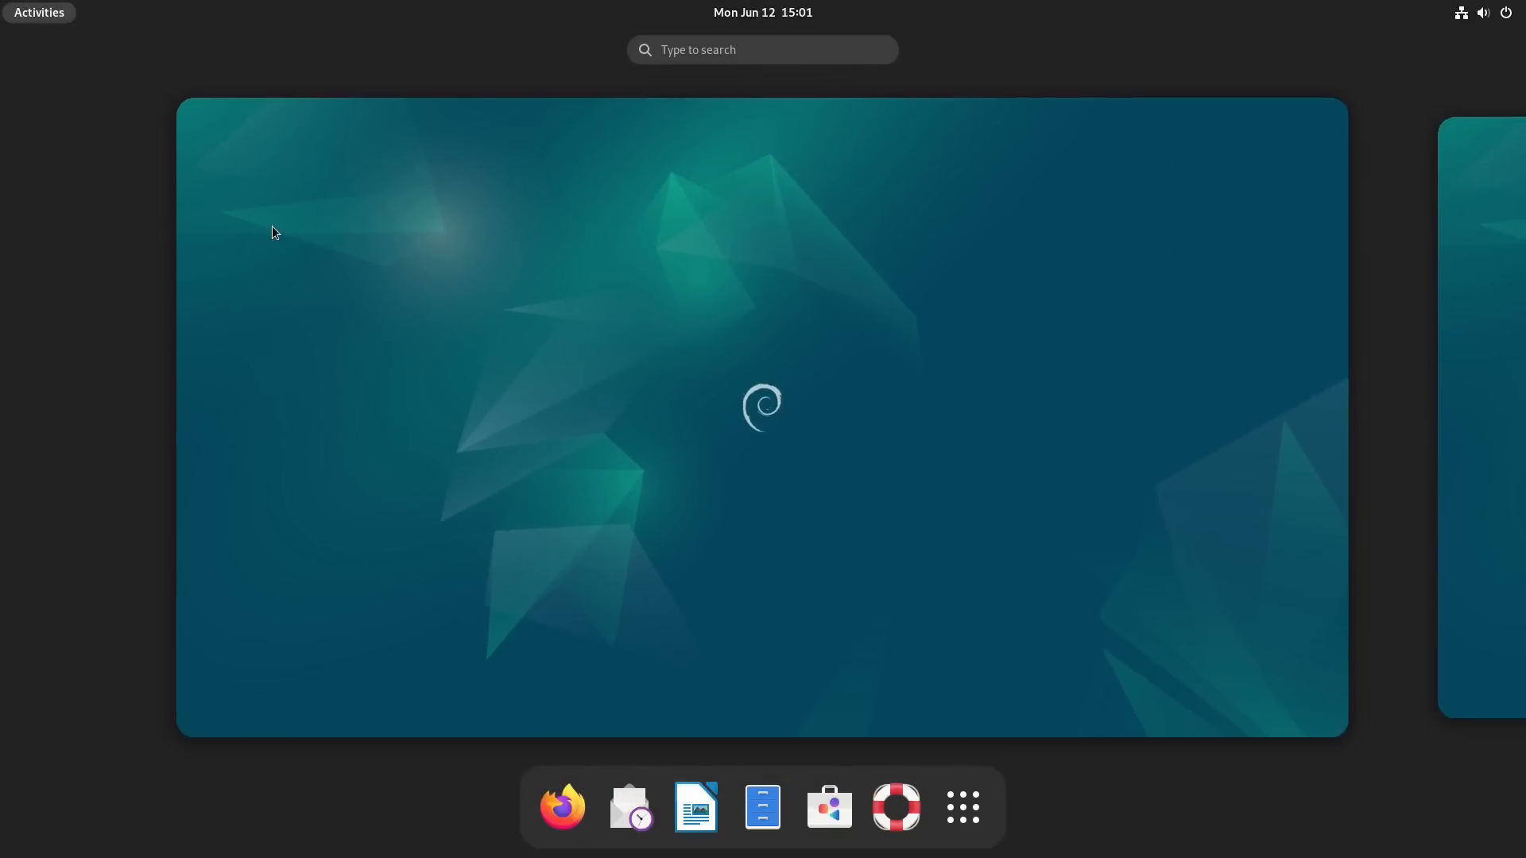
pyautogui.write('term')
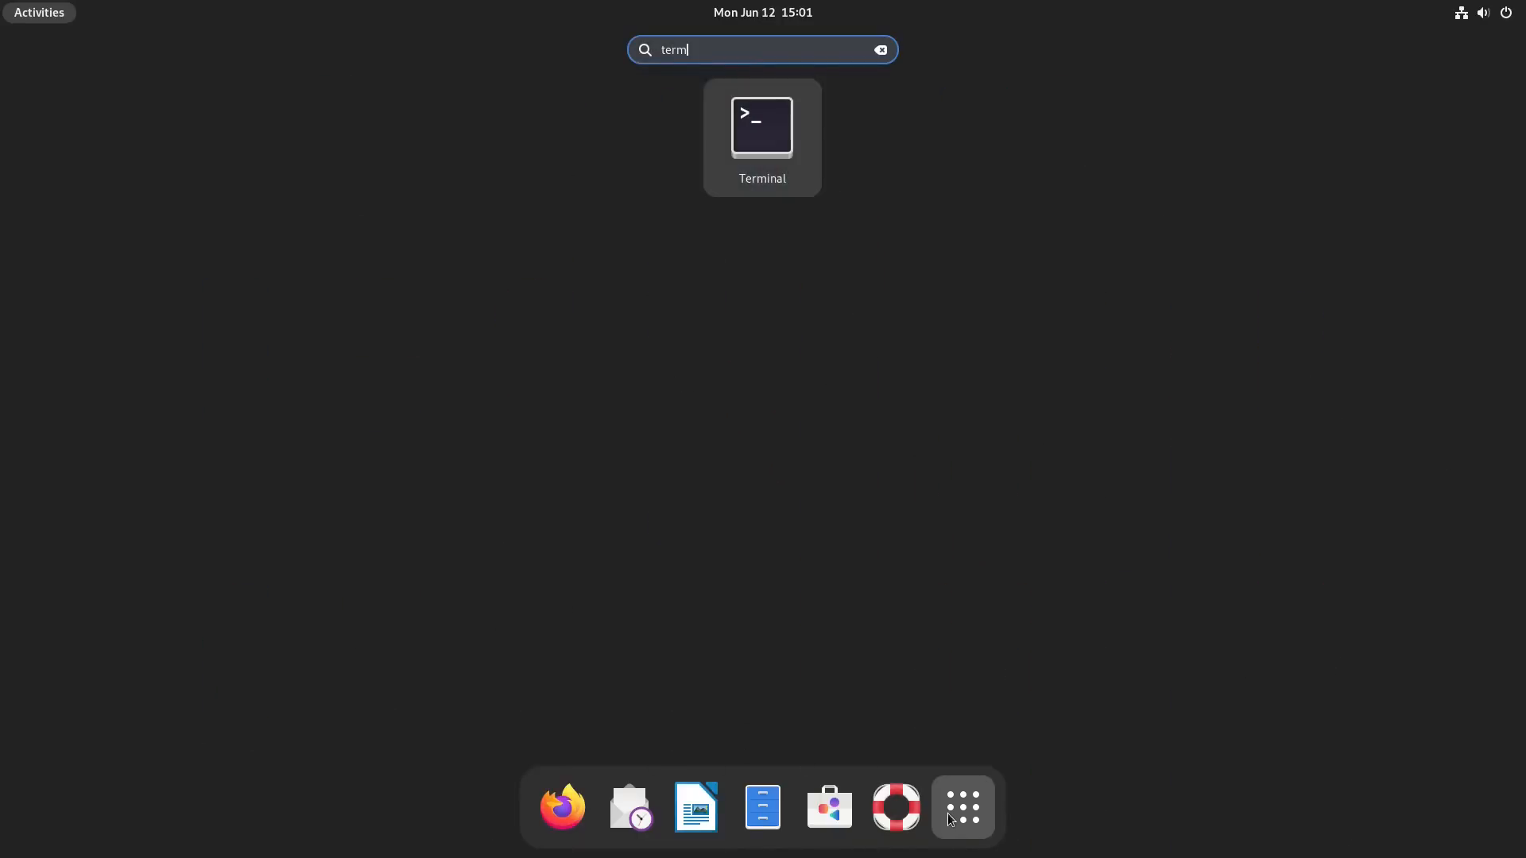
pyautogui.press('Return')
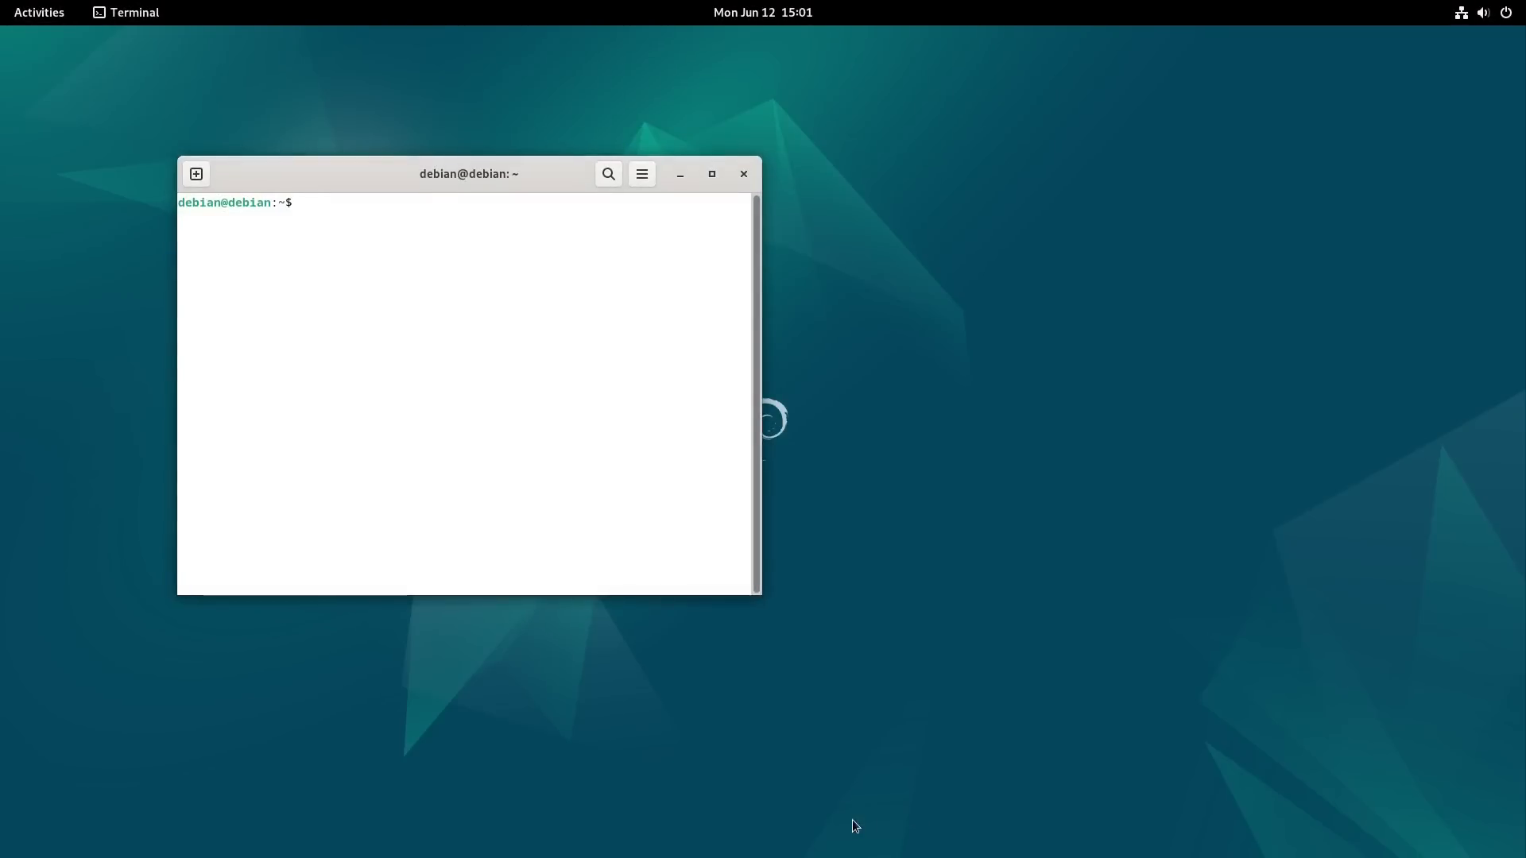
pyautogui.write('flatpak --version')
pyautogui.press('Return')
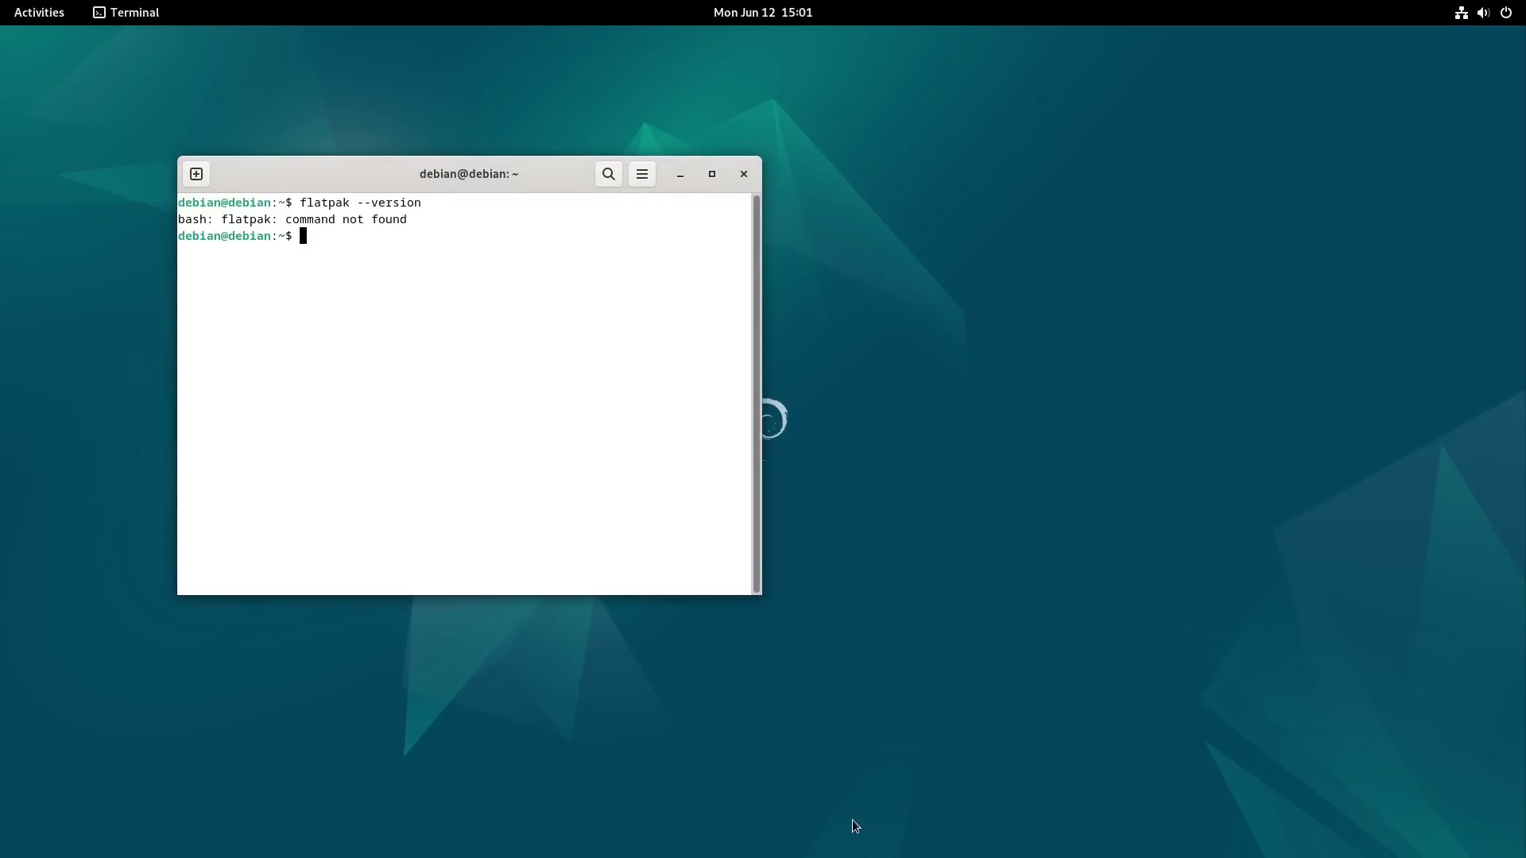
# Step: Run flatpak and snap to check whether they are available, and exit the terminal
pyautogui.write('flatpak')
pyautogui.press('Return')
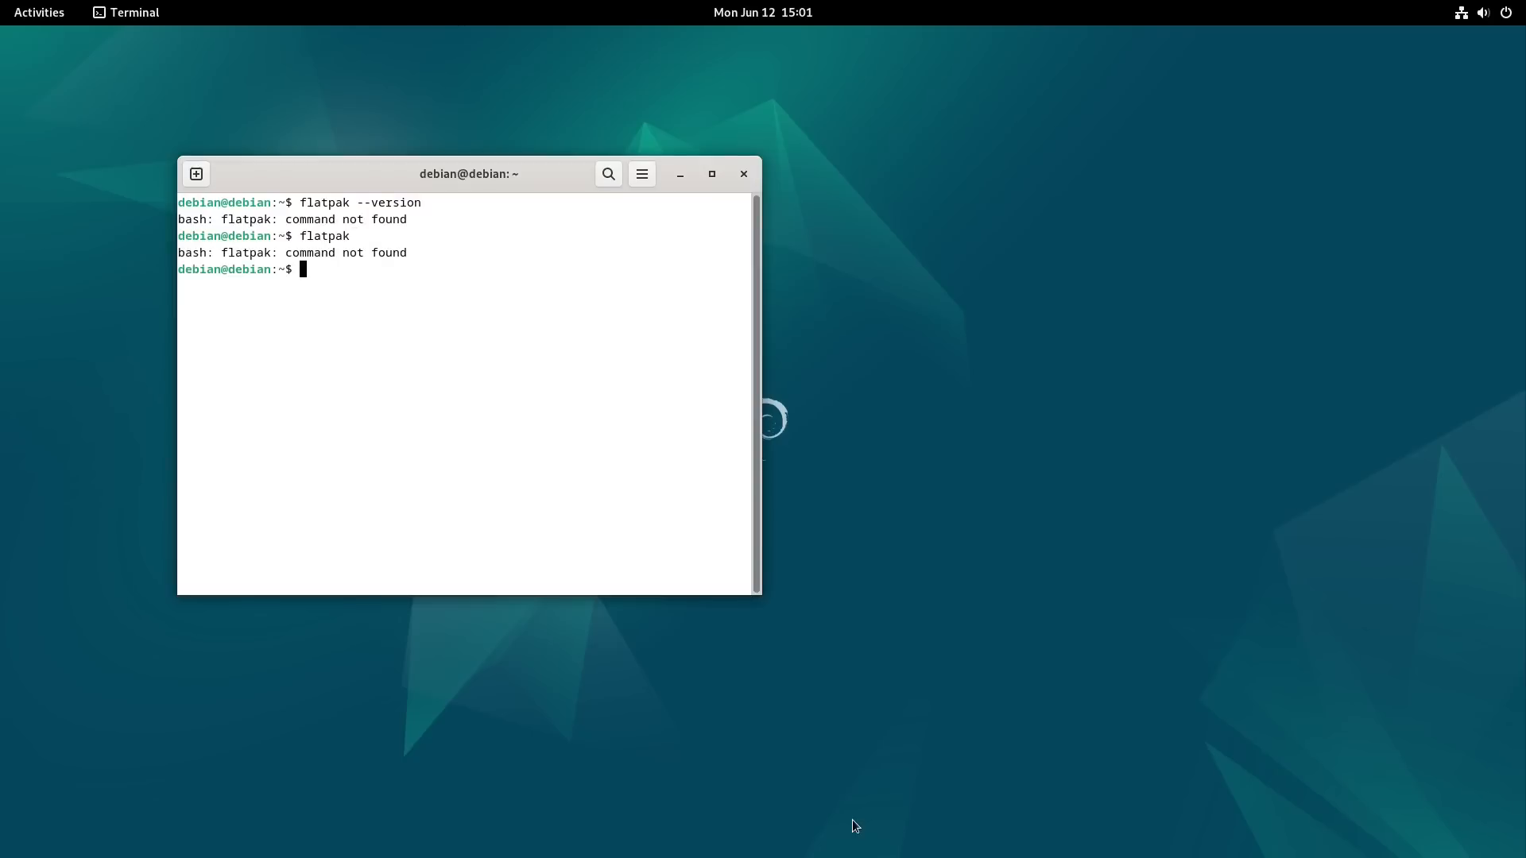
pyautogui.write('snap')
pyautogui.press('Return')
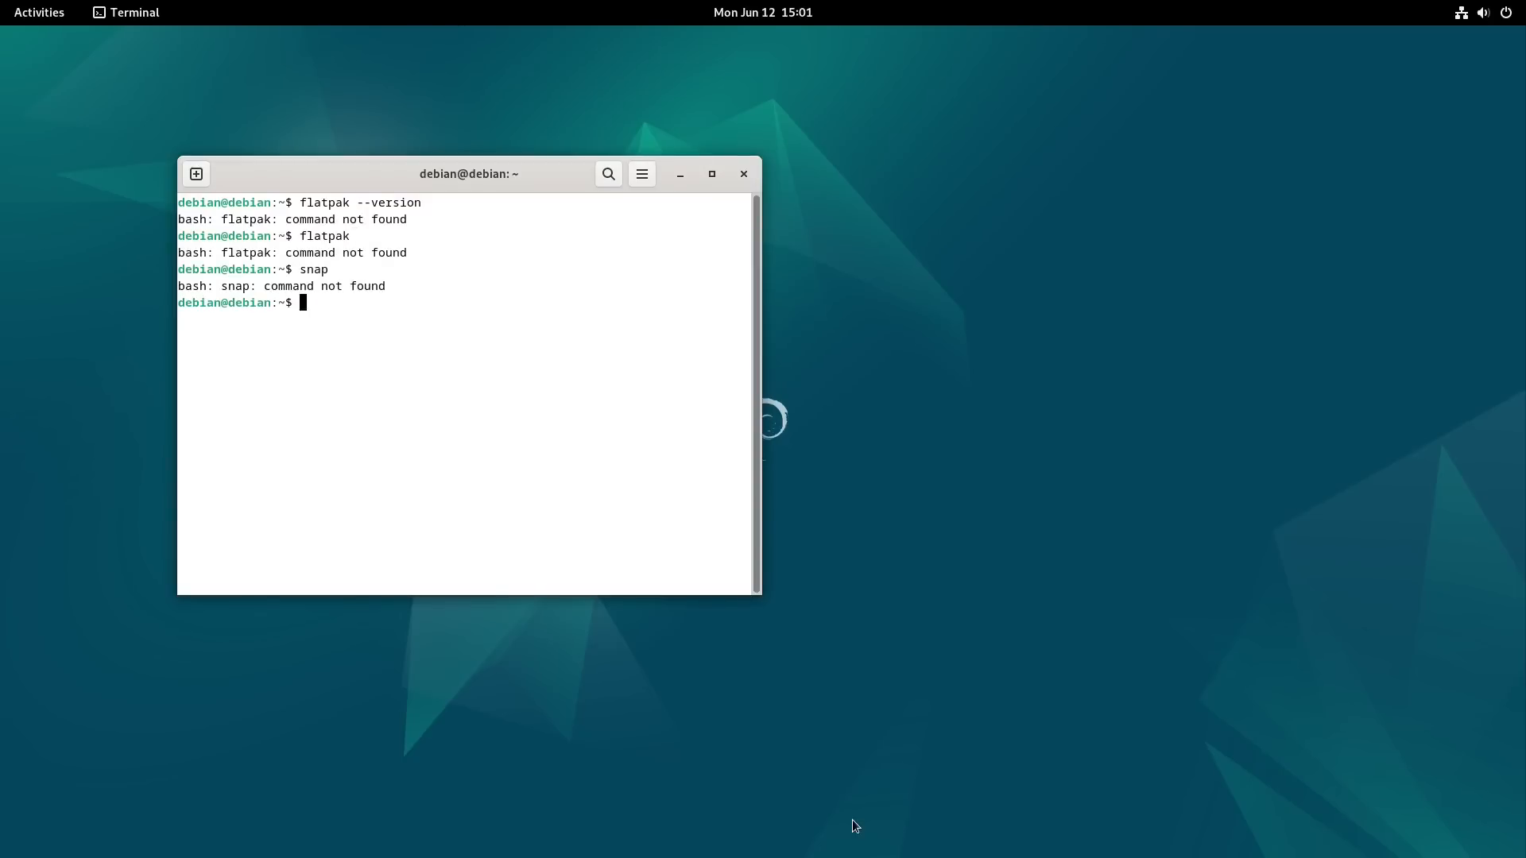
pyautogui.write('exit')
pyautogui.press('Return')
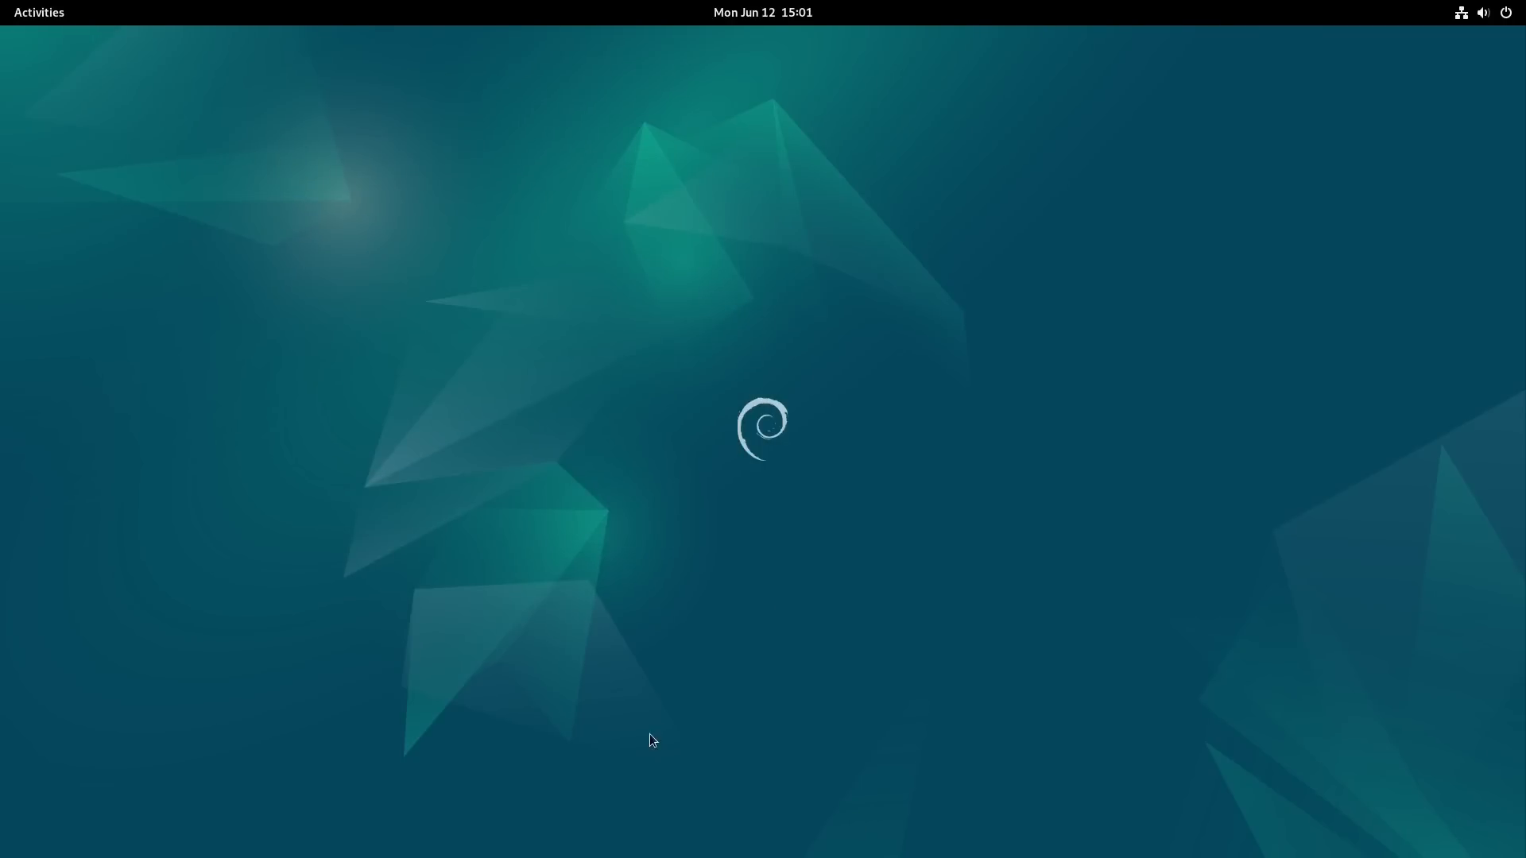
# Step: Browse both pages of the installed applications and return to the desktop
pyautogui.click(46, 13)
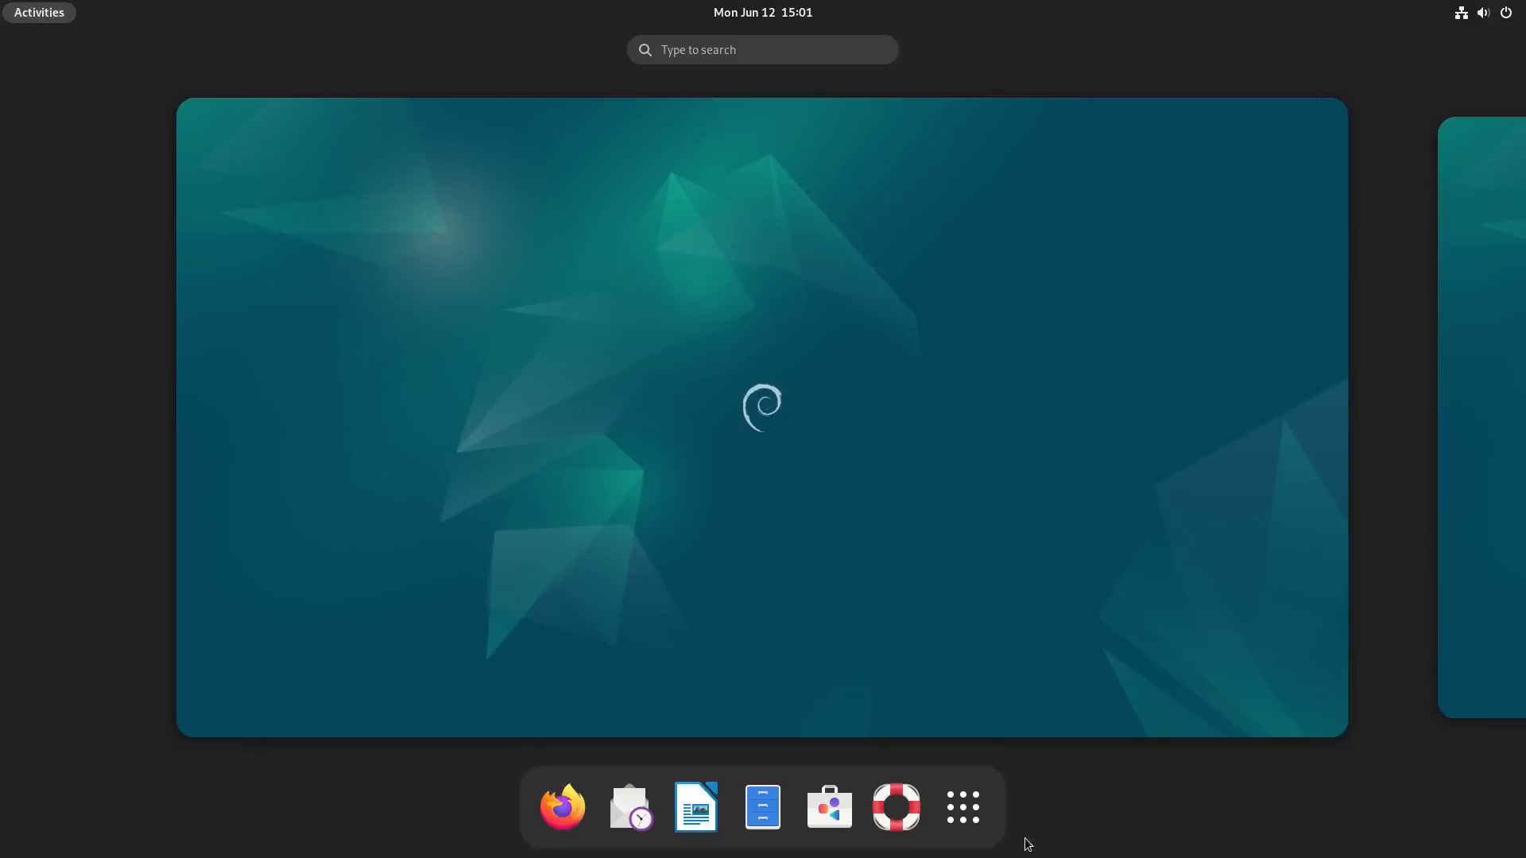
pyautogui.click(963, 807)
pyautogui.scroll(-1, 891, 469)
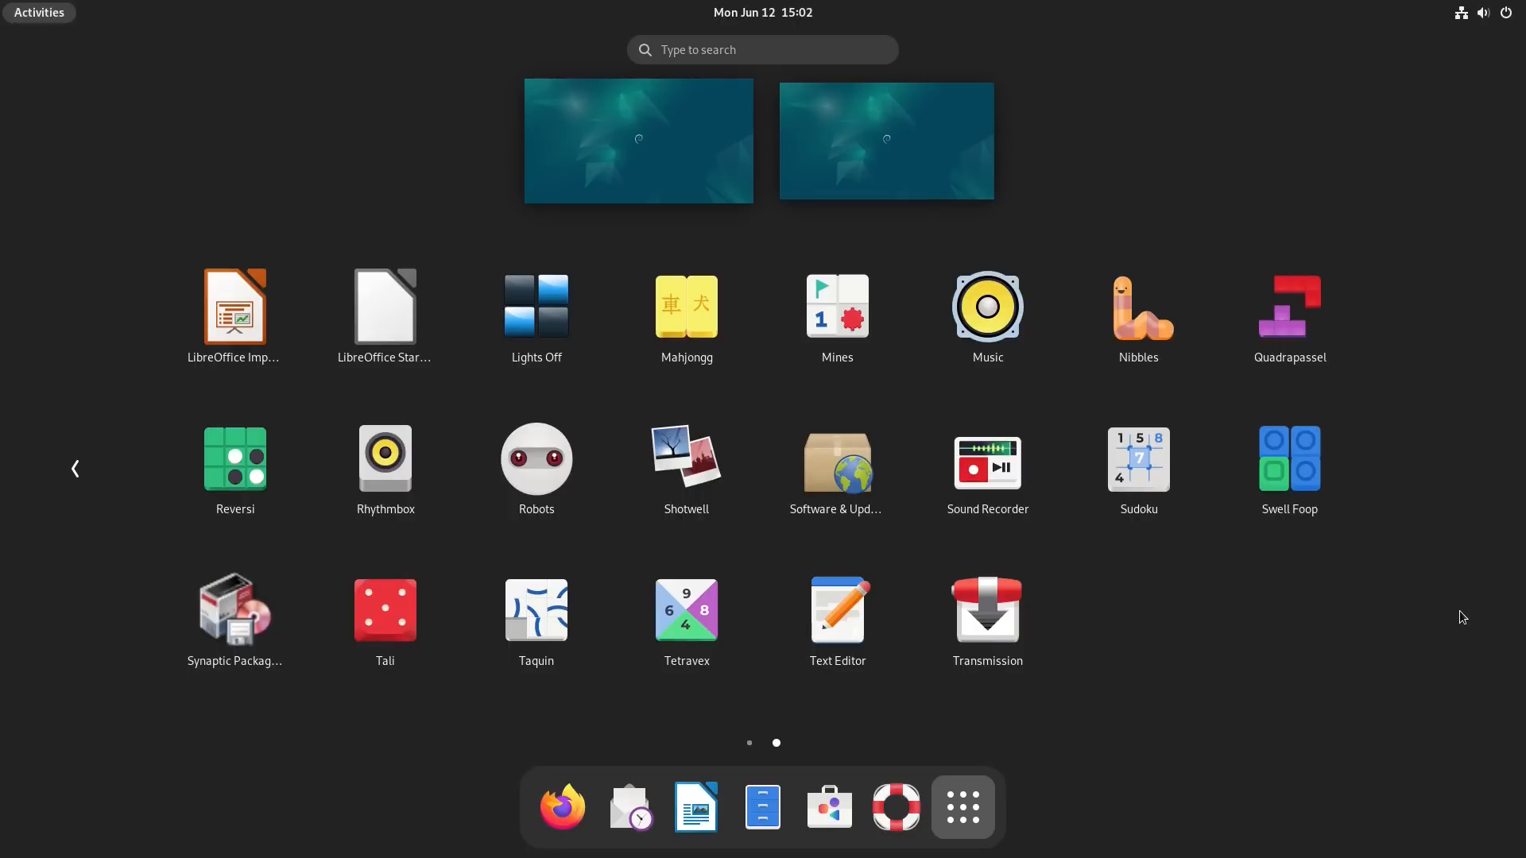
pyautogui.scroll(1, 1318, 588)
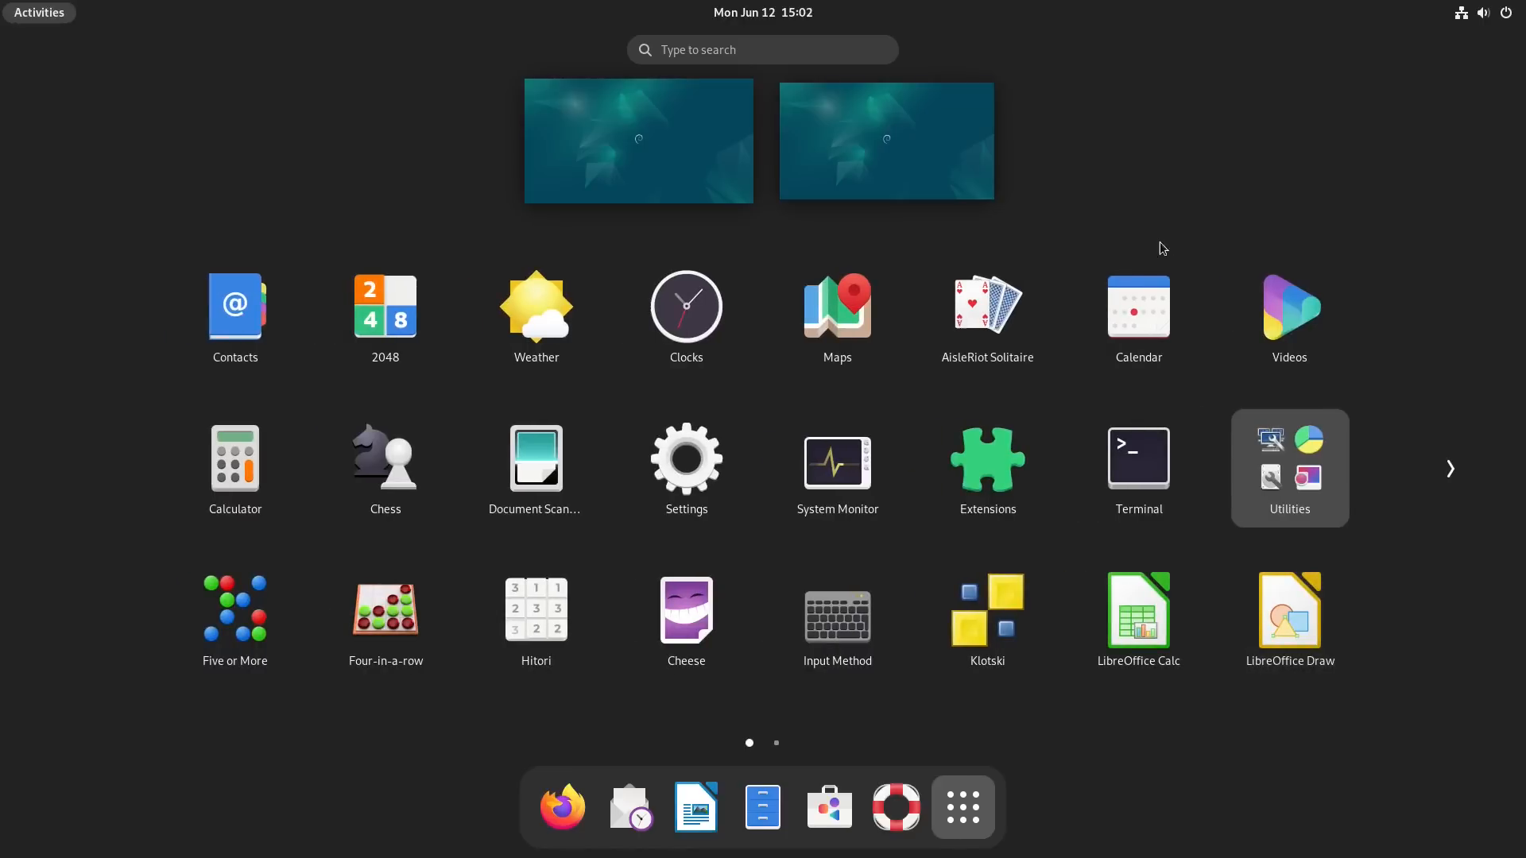
pyautogui.click(791, 135)
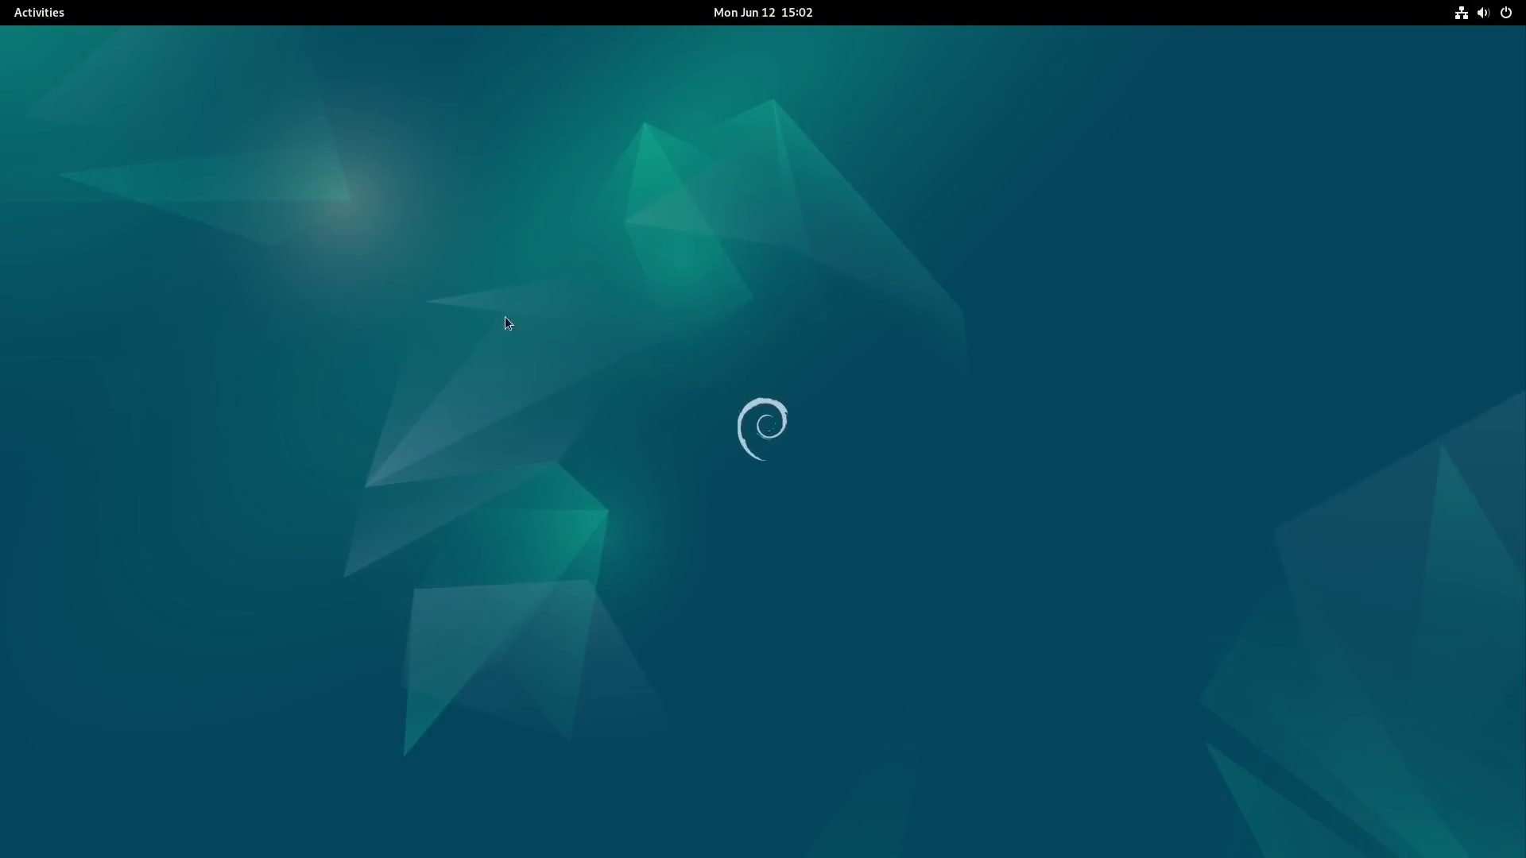
# Step: Launch Firefox ESR and show its About Firefox dialog with the version information
pyautogui.click(71, 4)
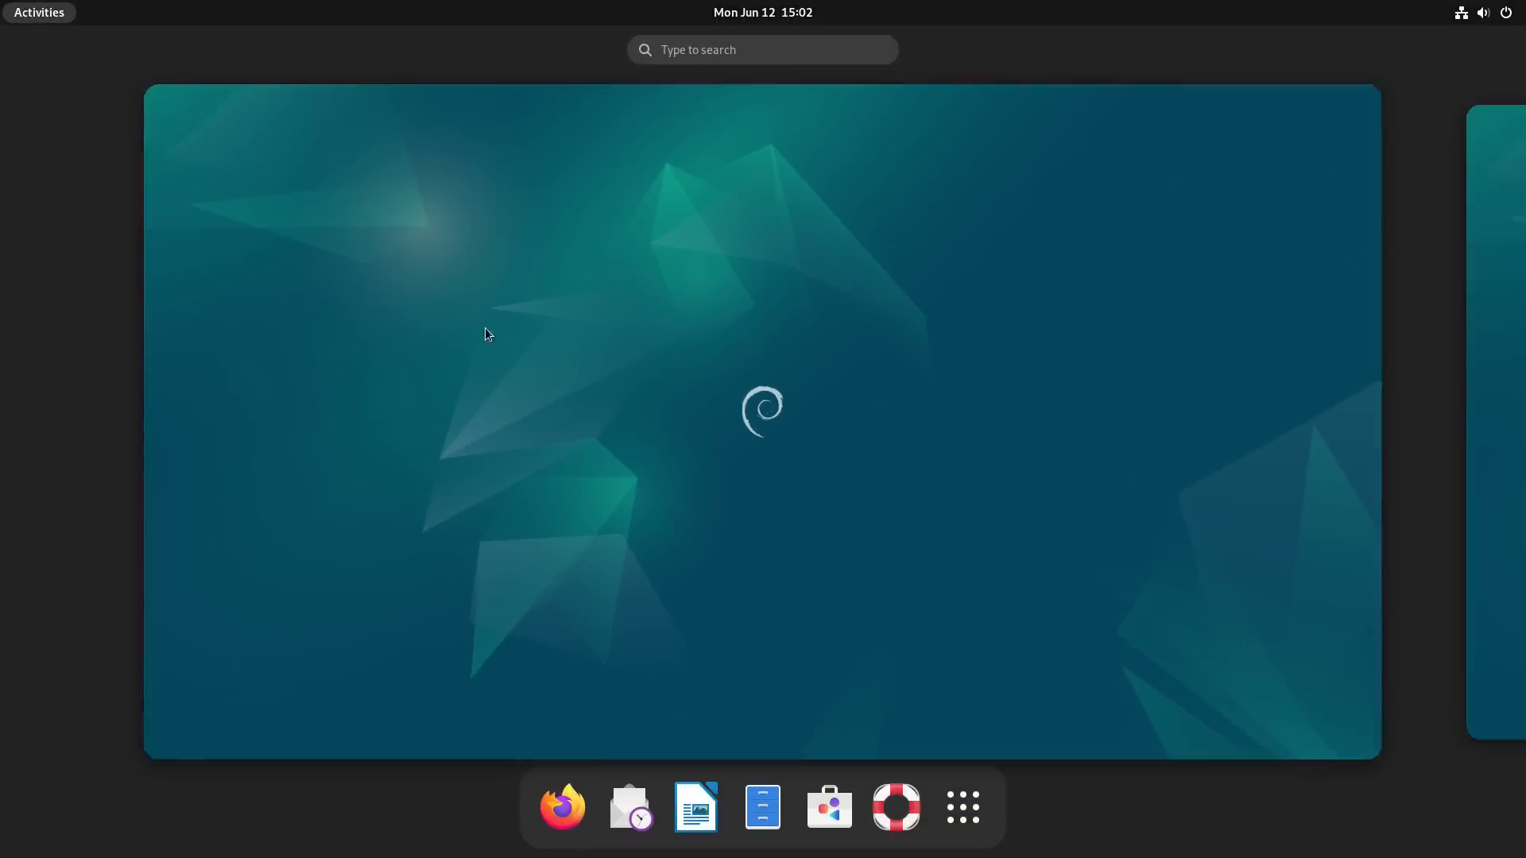
pyautogui.click(569, 811)
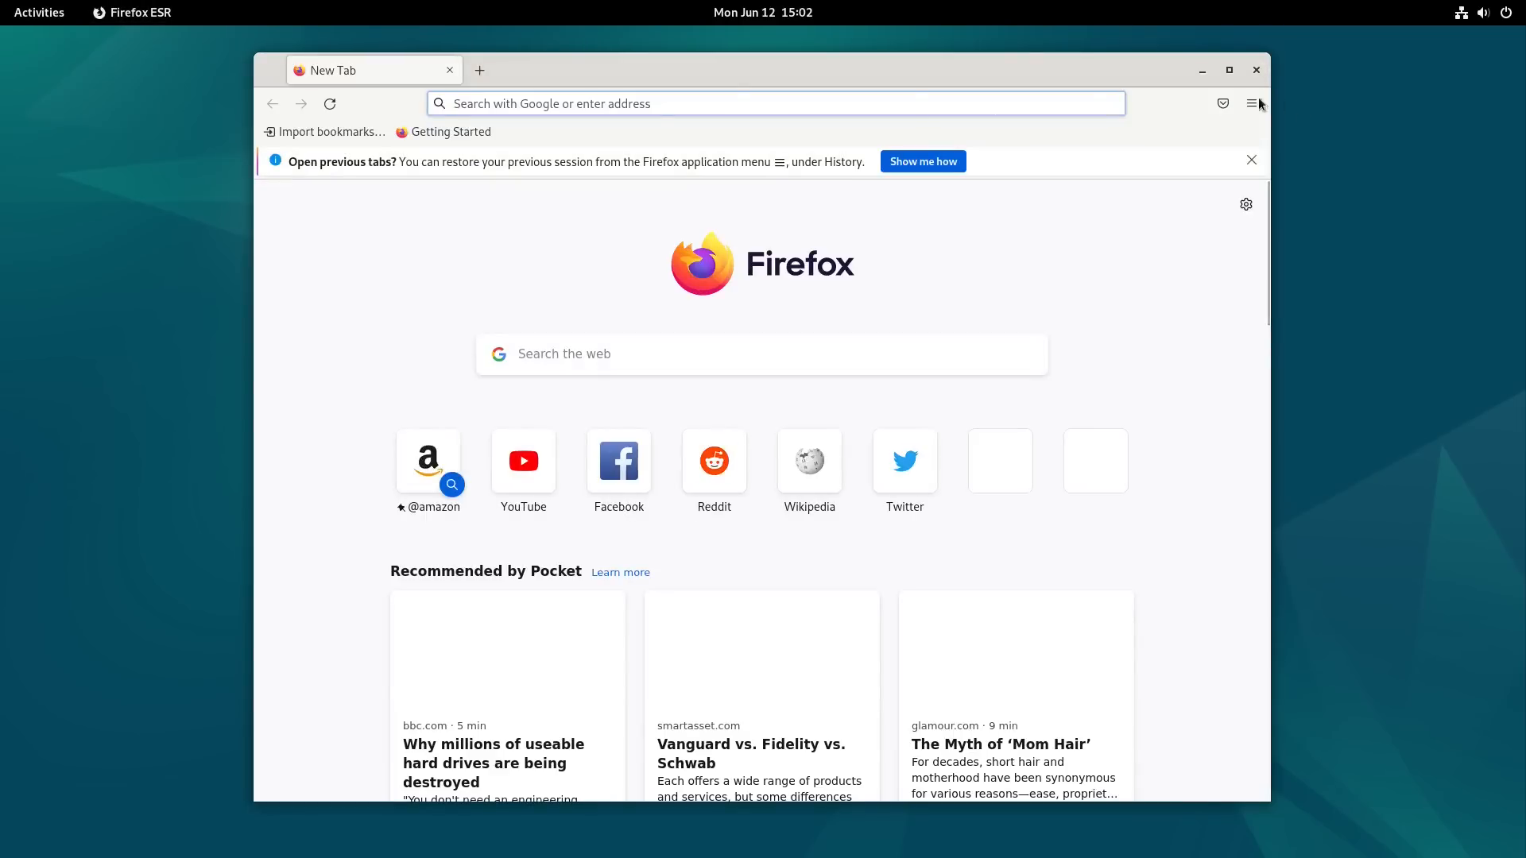
pyautogui.press('alt')
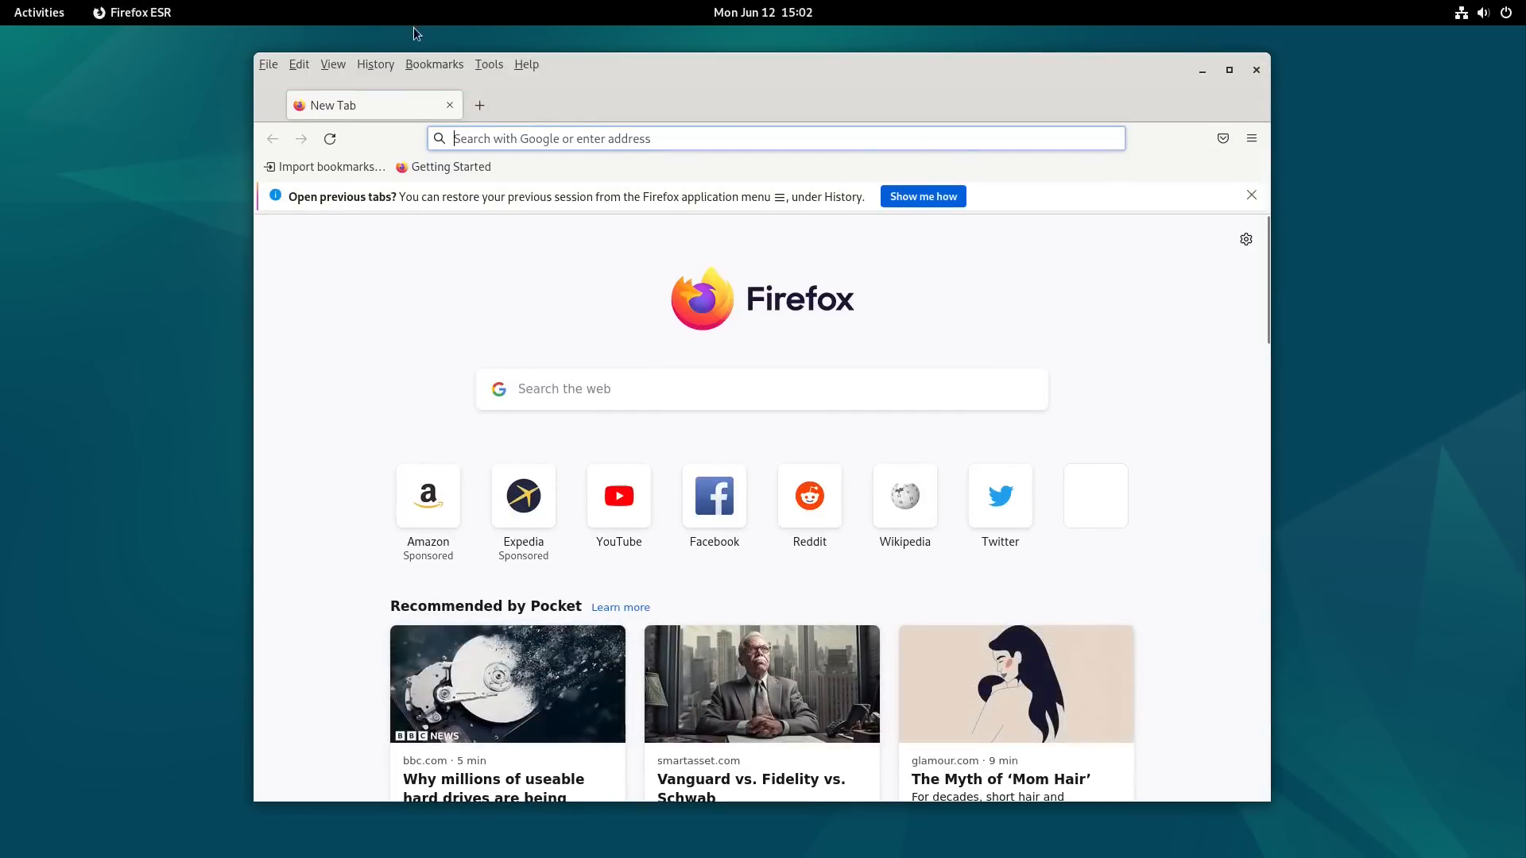
pyautogui.click(517, 66)
pyautogui.click(585, 194)
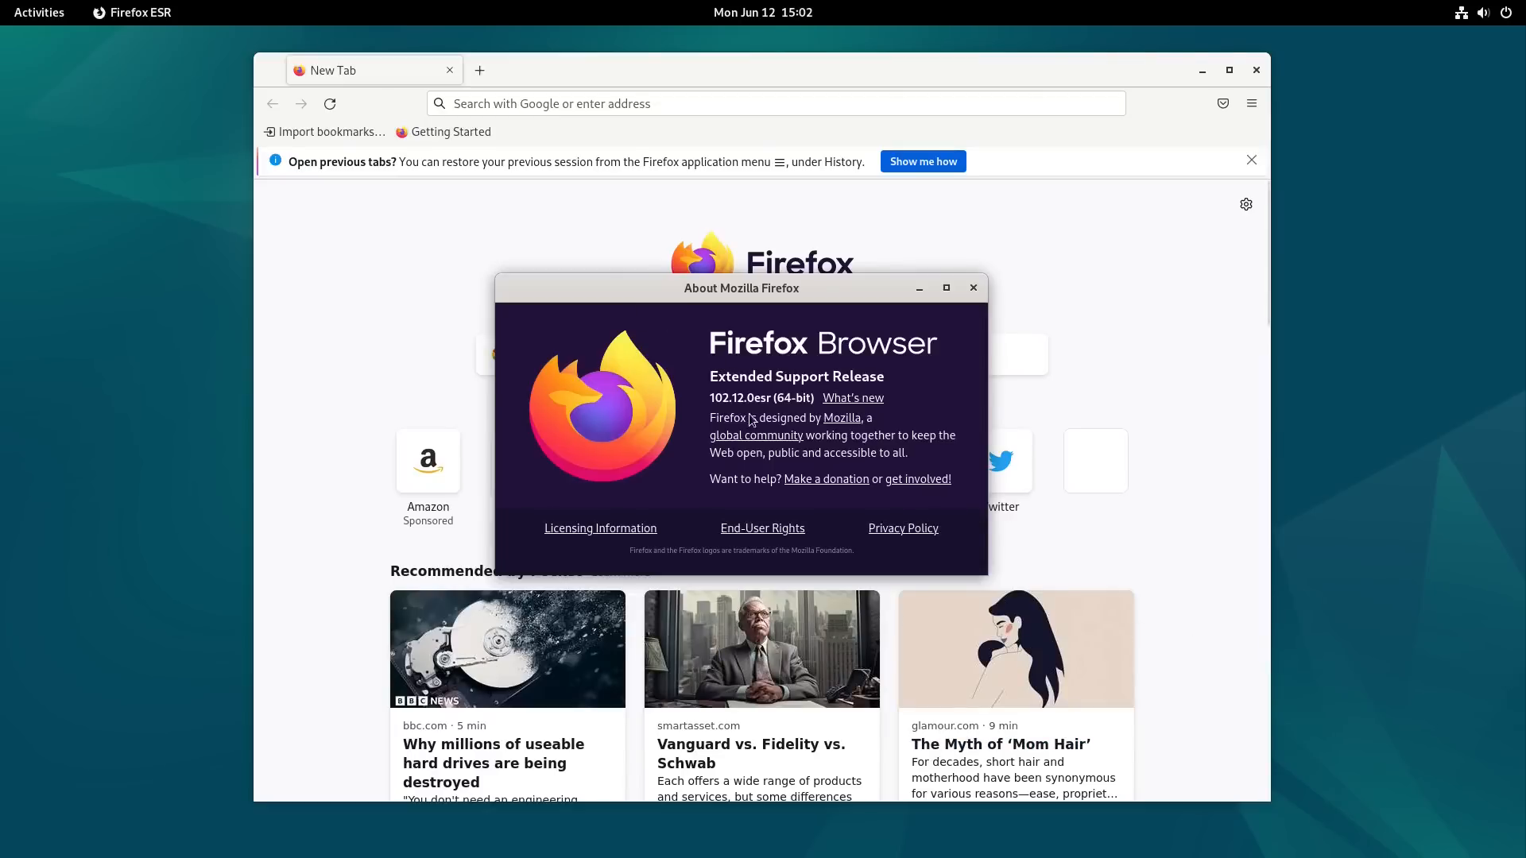
# Step: Close the About Mozilla Firefox dialog and the Firefox browser window
pyautogui.click(973, 288)
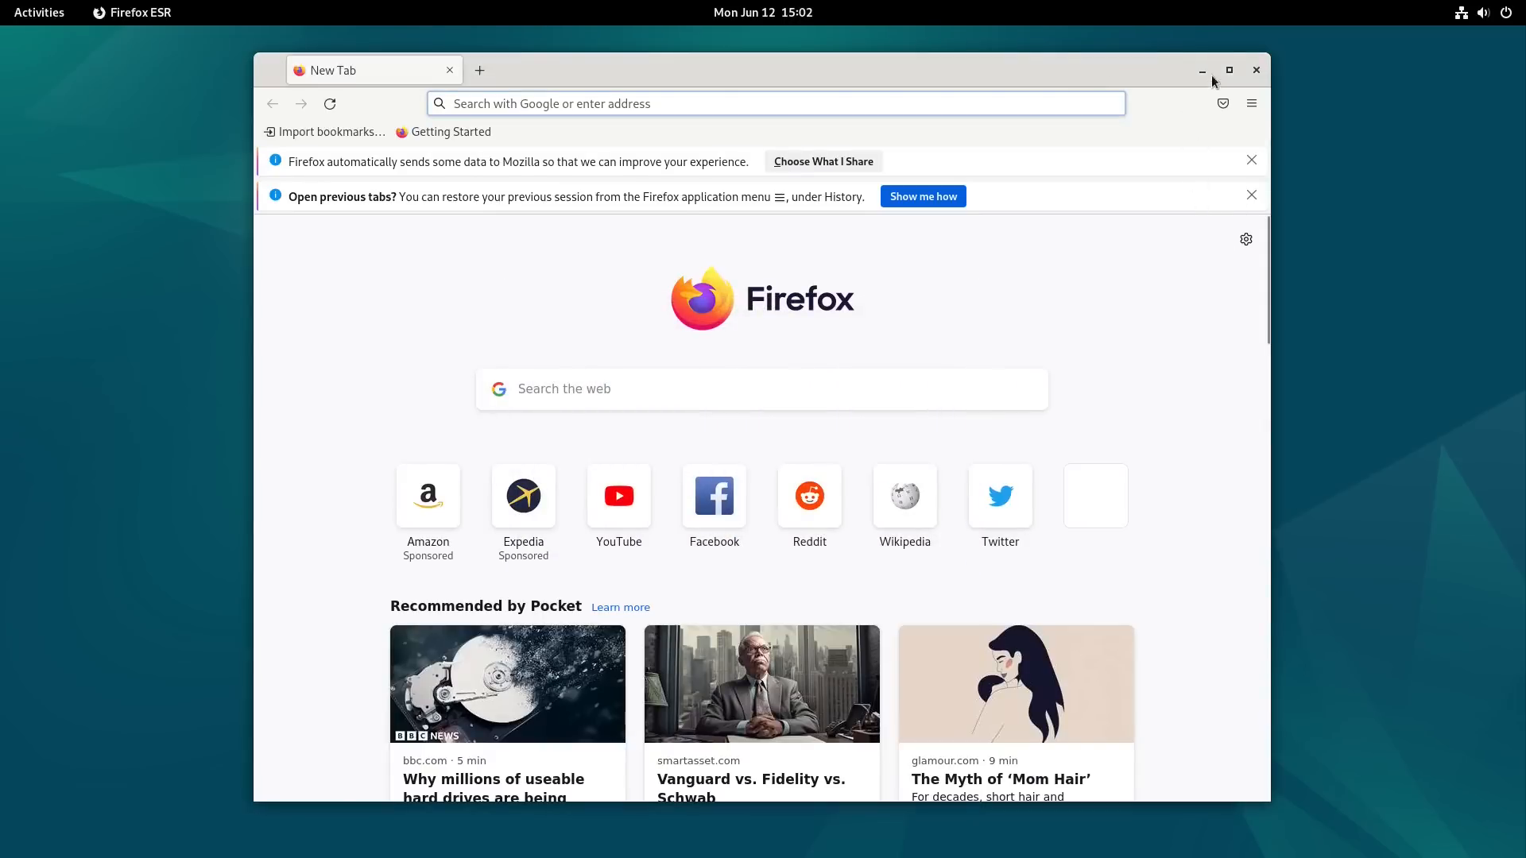
pyautogui.click(1256, 71)
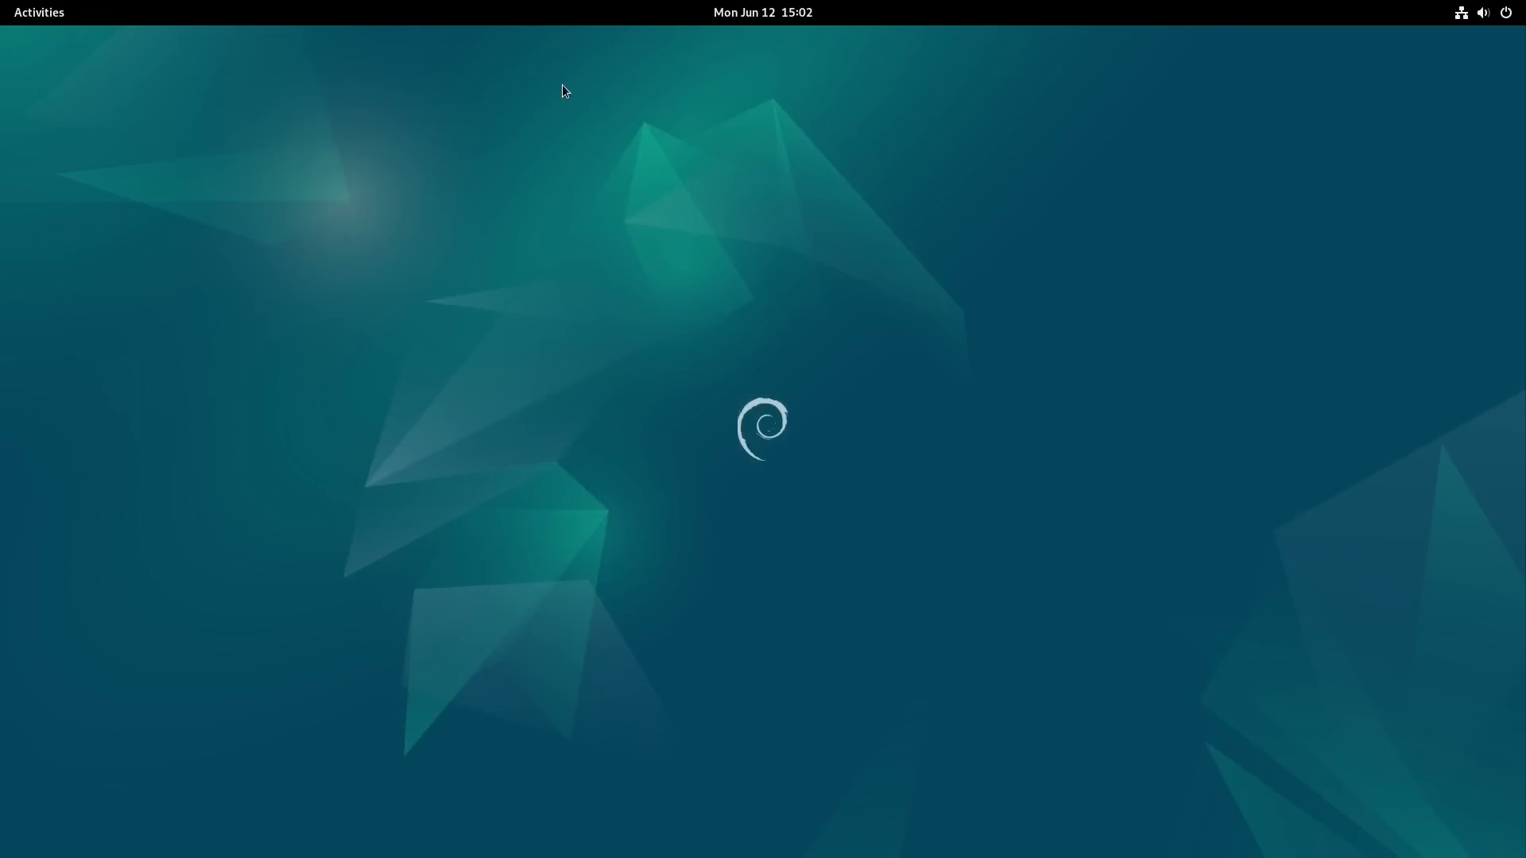
# Step: Look through both pages of the application grid once more and go back to the first workspace's desktop
pyautogui.click(50, 14)
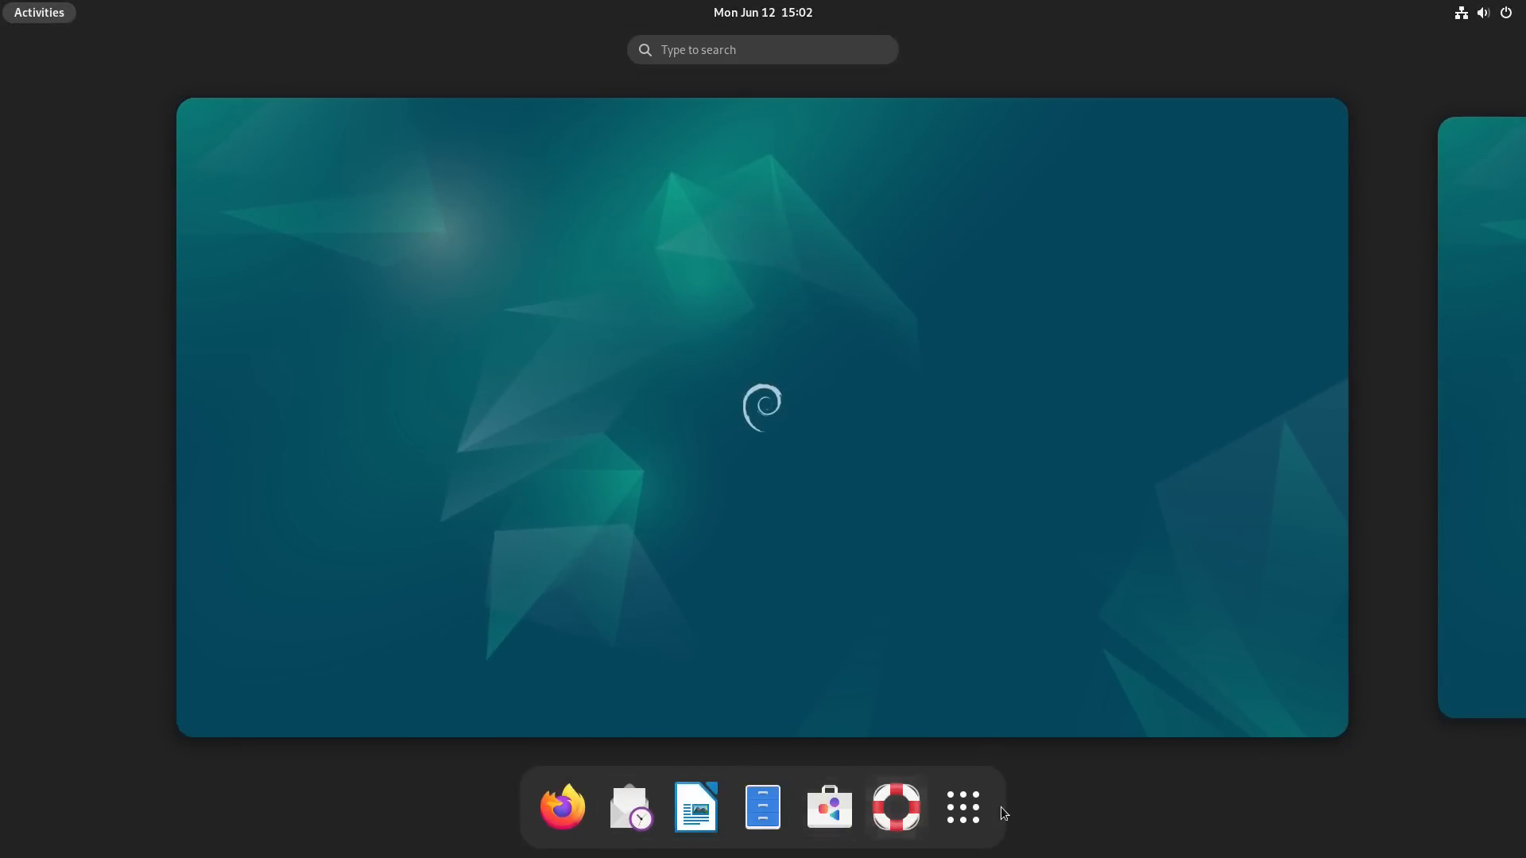
pyautogui.click(964, 807)
pyautogui.scroll(-1, 1011, 553)
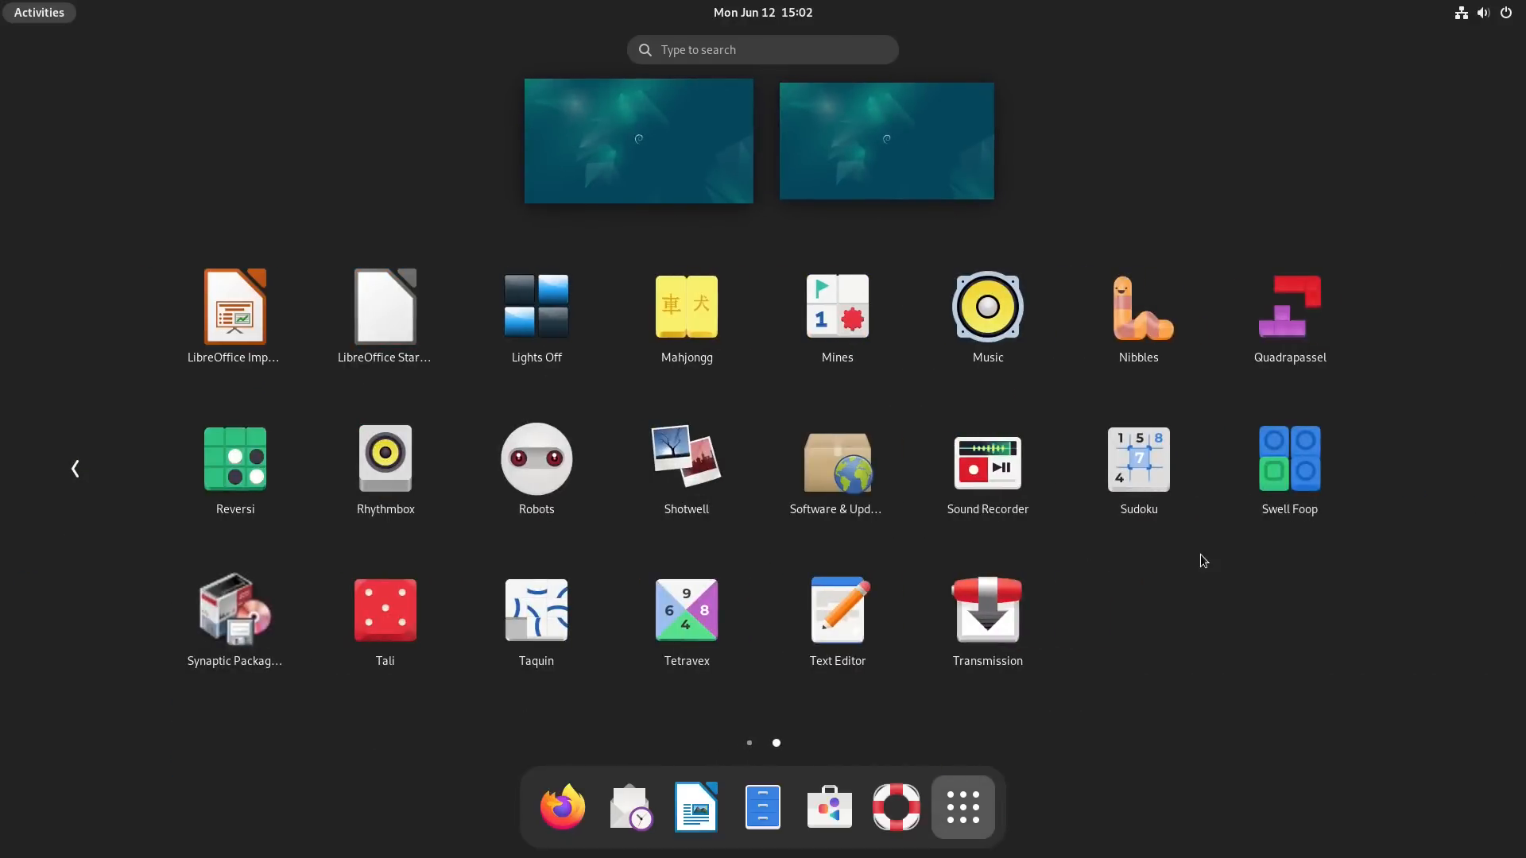
pyautogui.scroll(1, 1200, 555)
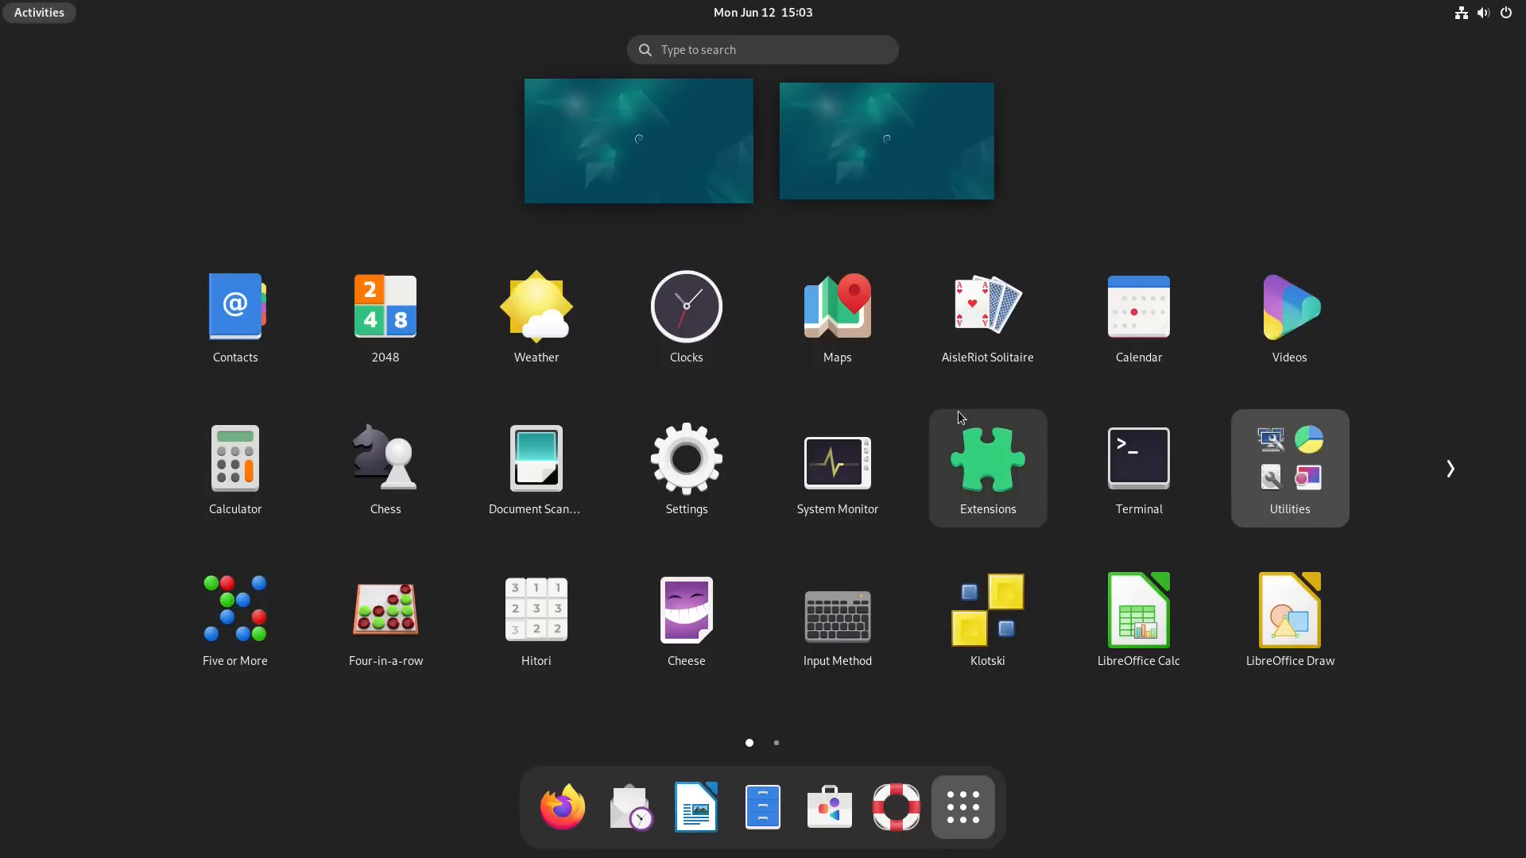
pyautogui.click(681, 166)
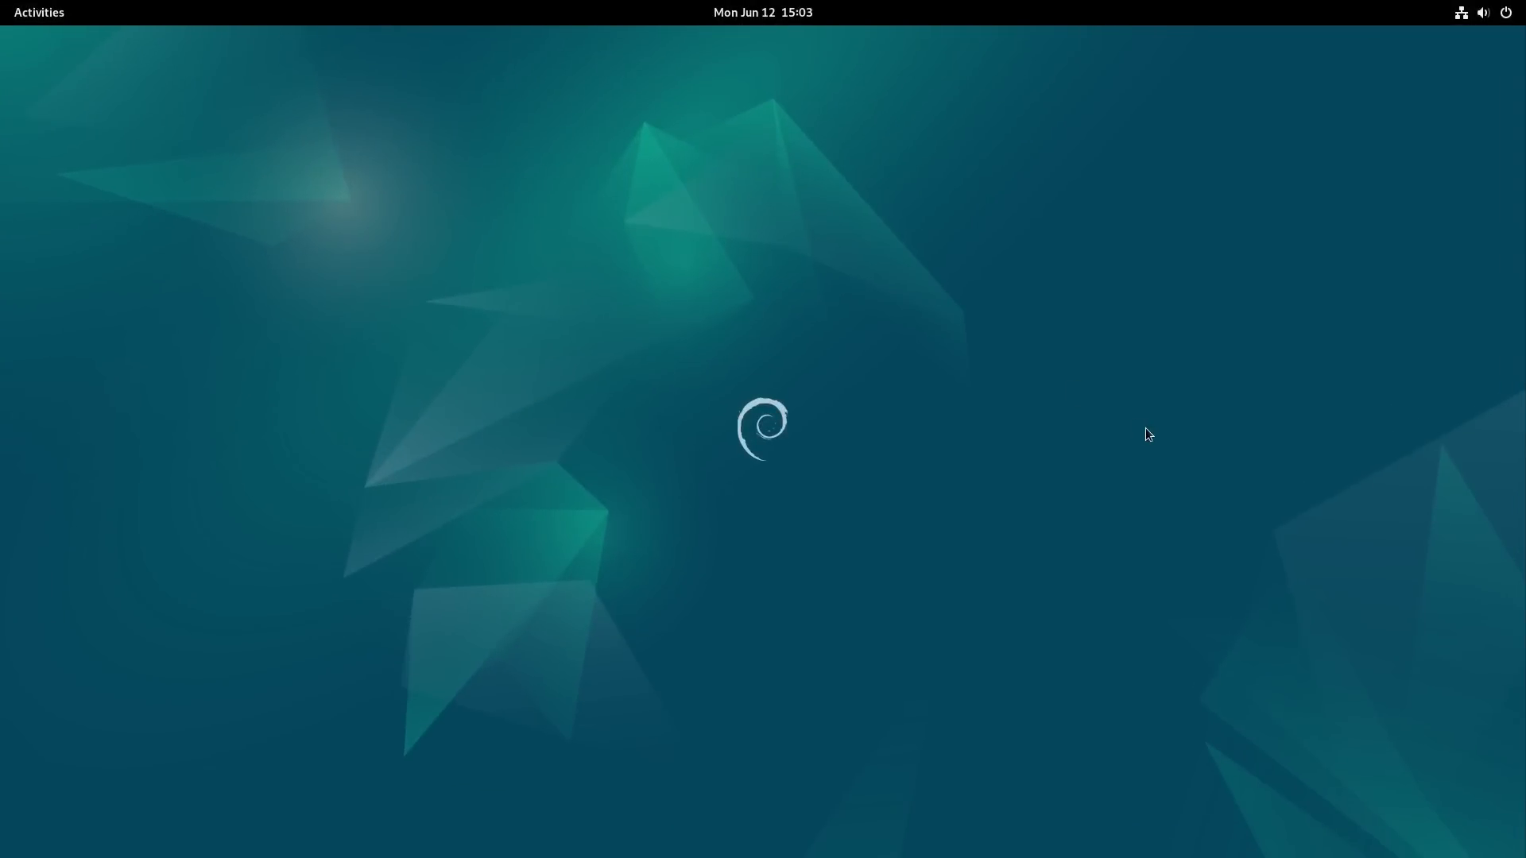
# Step: Switch to the second workspace and back to the first one, two times in a row
pyautogui.hotkey('ctrl', 'alt', 'Right')
pyautogui.hotkey('ctrl', 'alt', 'Left')
pyautogui.hotkey('ctrl', 'alt', 'Right')
pyautogui.hotkey('ctrl', 'alt', 'Left')
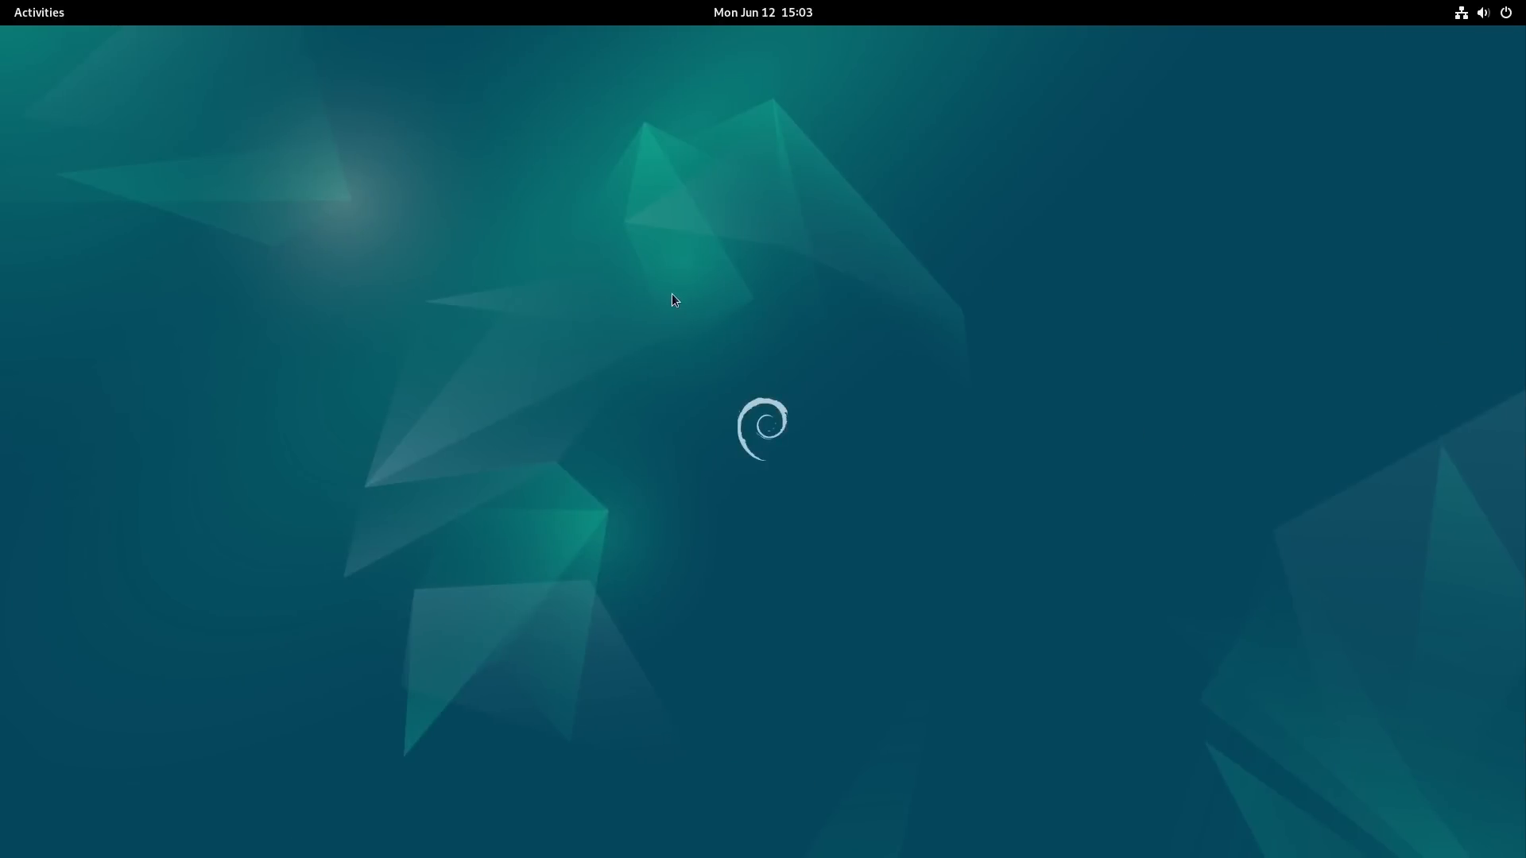